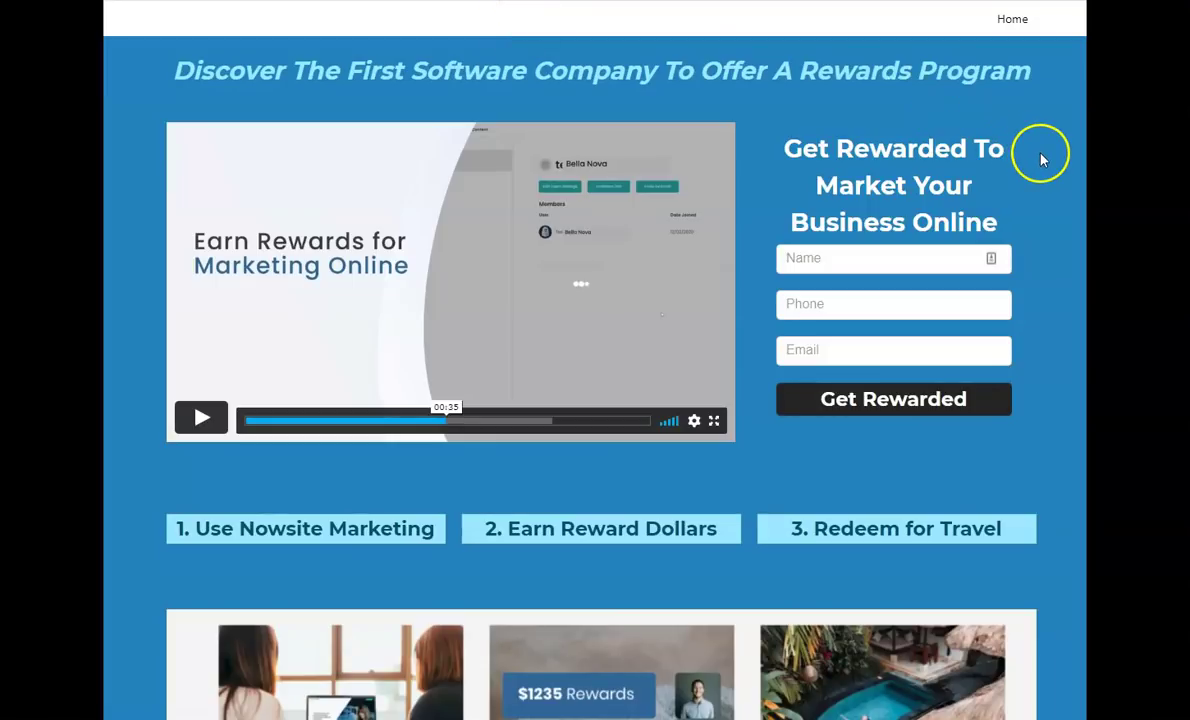
# Scroll down through the rest of the landing page preview and back up.
pyautogui.scroll(-4, 1041, 158)
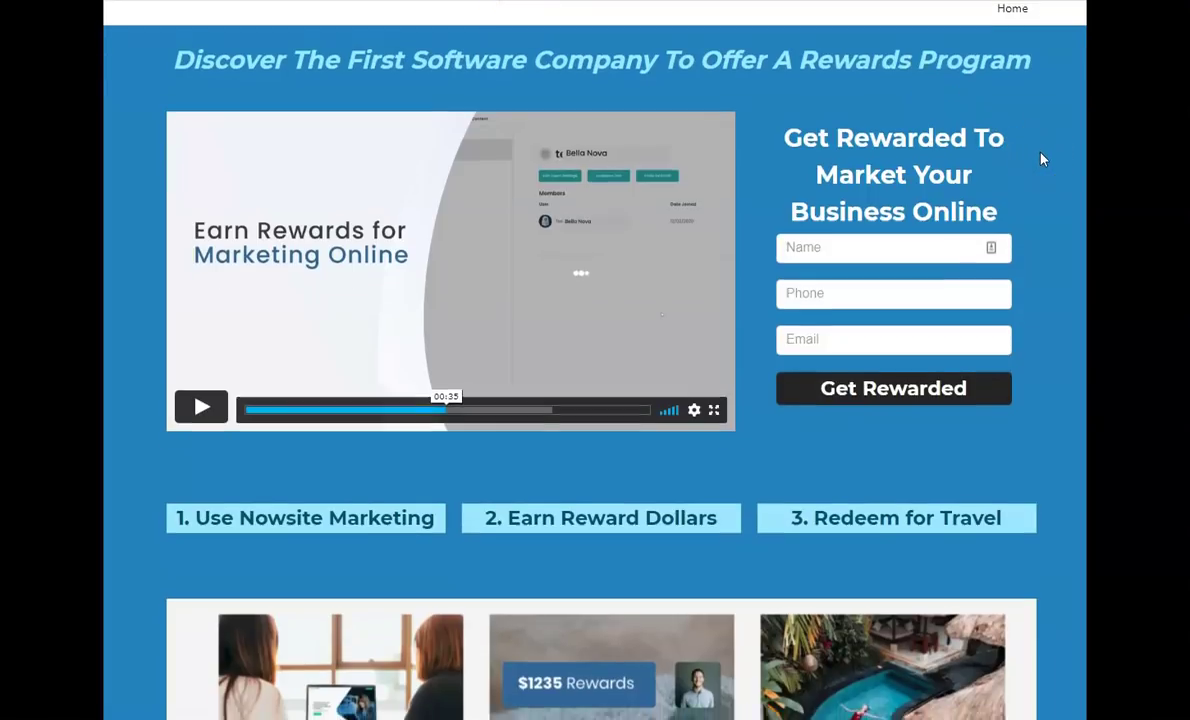
pyautogui.scroll(-2, 1041, 158)
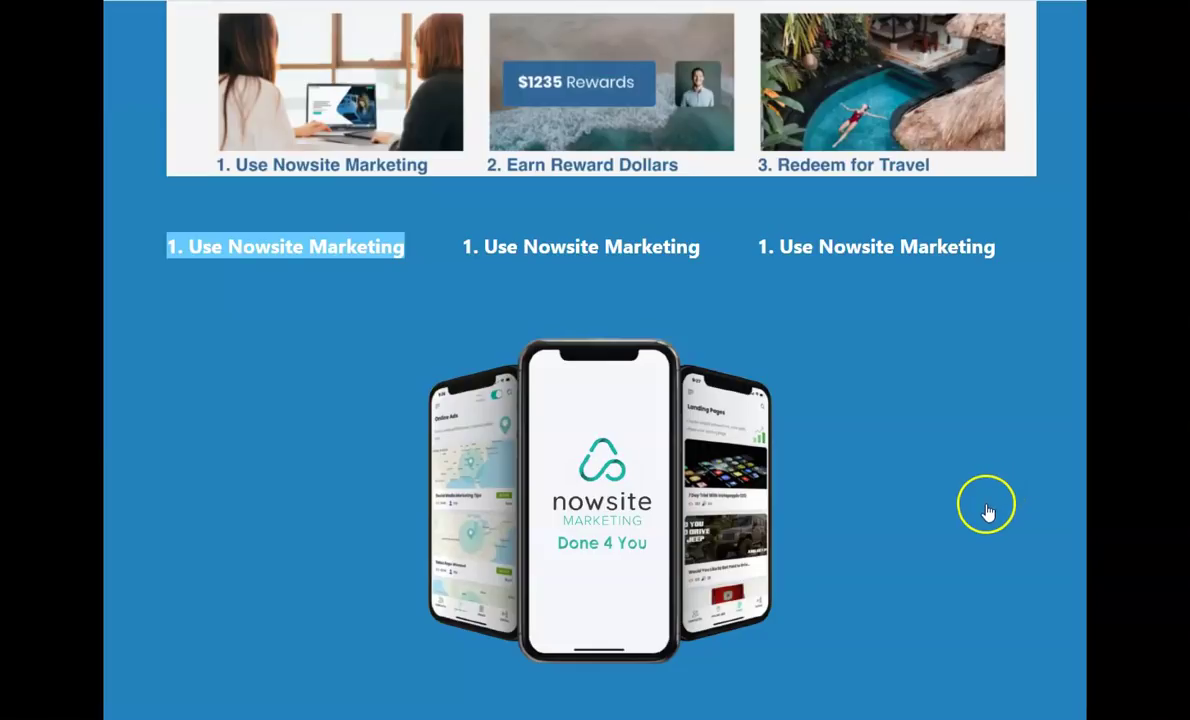
pyautogui.scroll(4, 998, 493)
pyautogui.scroll(2, 992, 505)
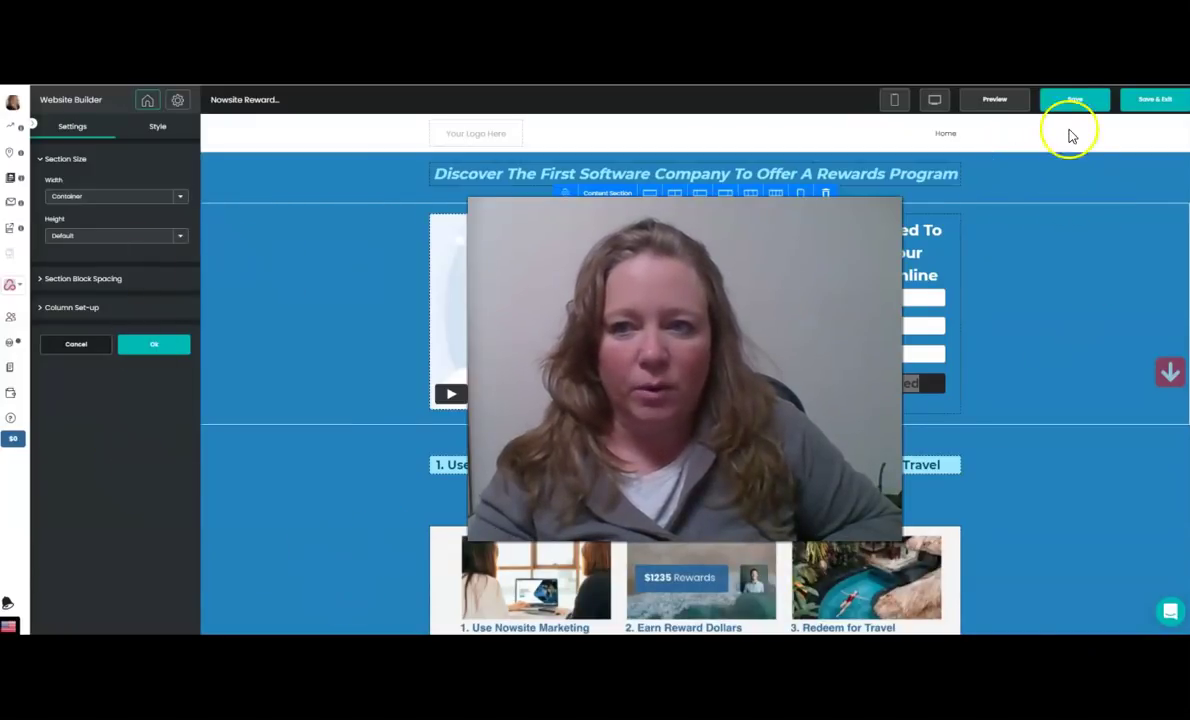
# Save the rewards landing page changes, saving a second time to confirm the update.
pyautogui.click(1072, 100)
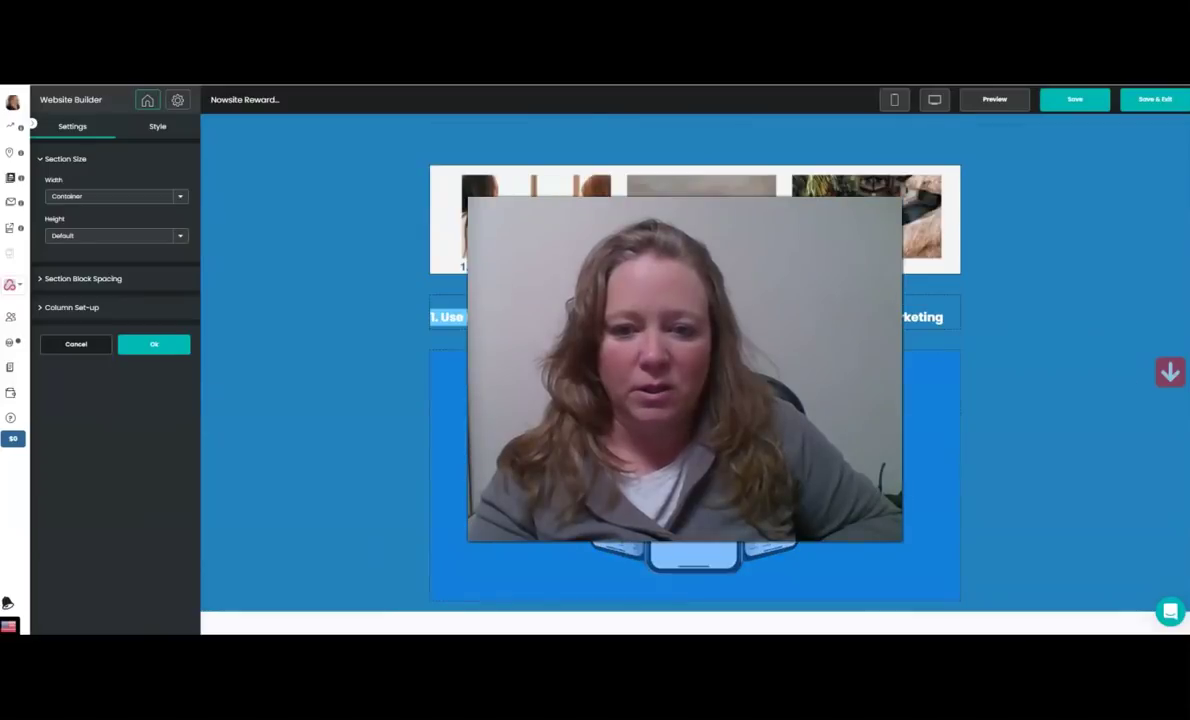
pyautogui.click(1073, 101)
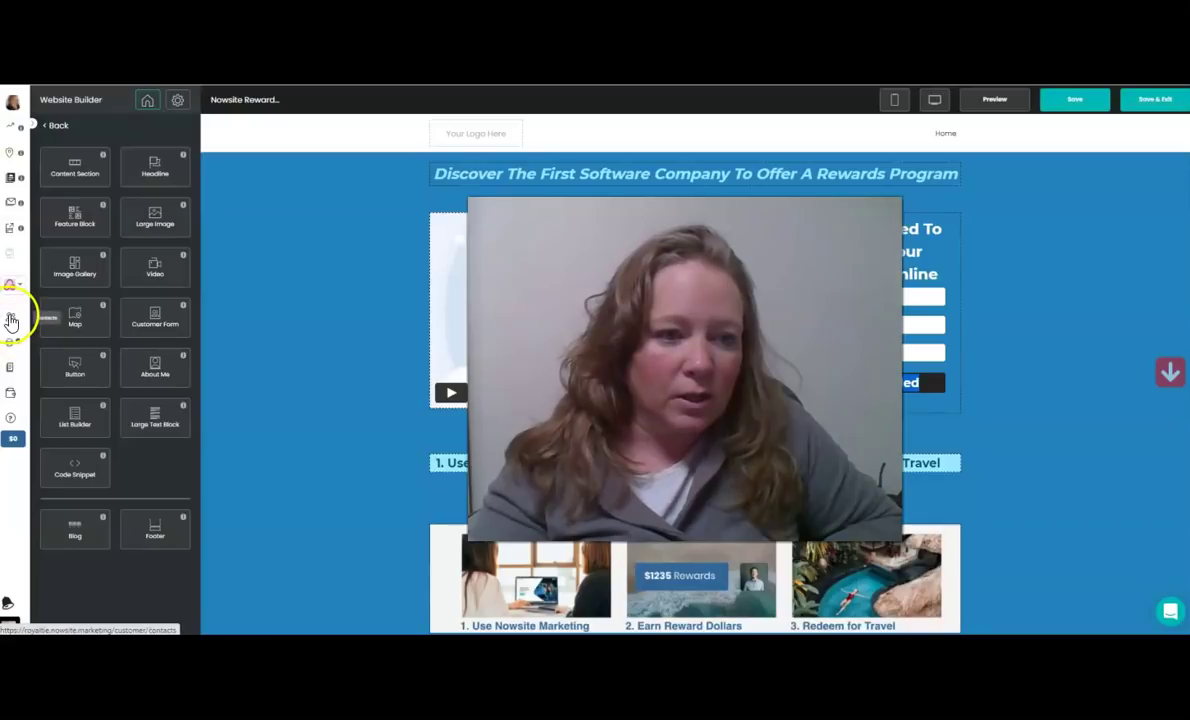
# Go to Teams and view the Nowsite Marketing team's Content library.
pyautogui.click(10, 352)
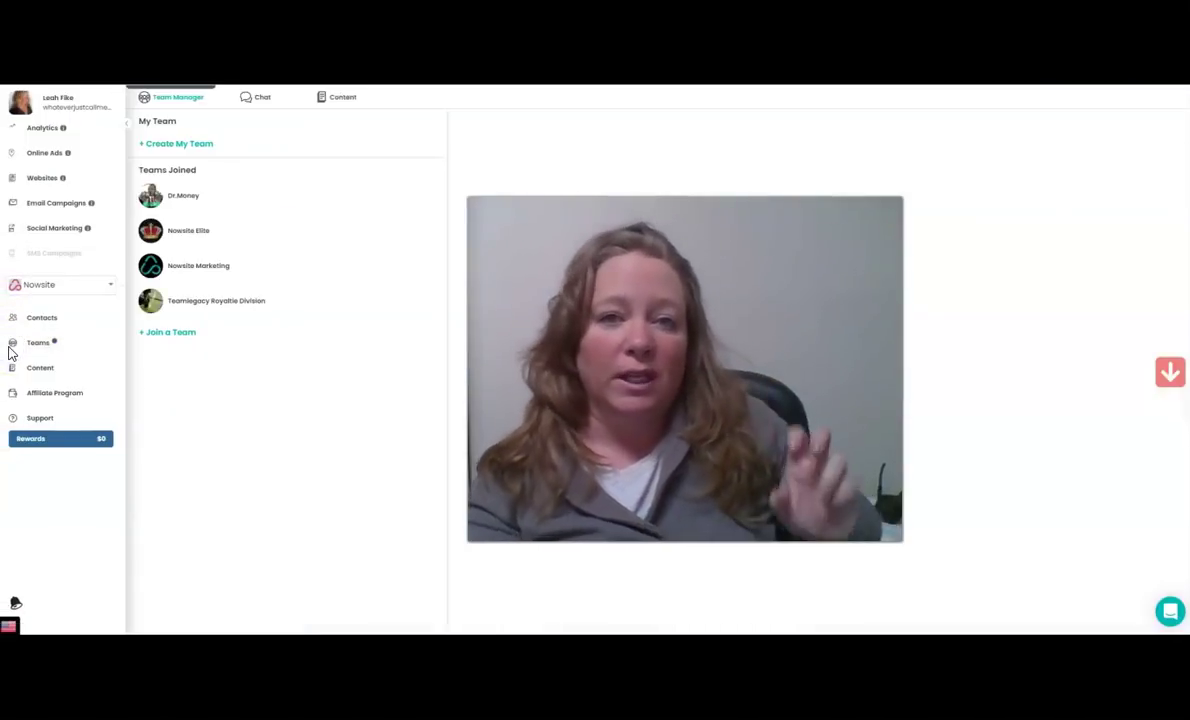
pyautogui.click(207, 266)
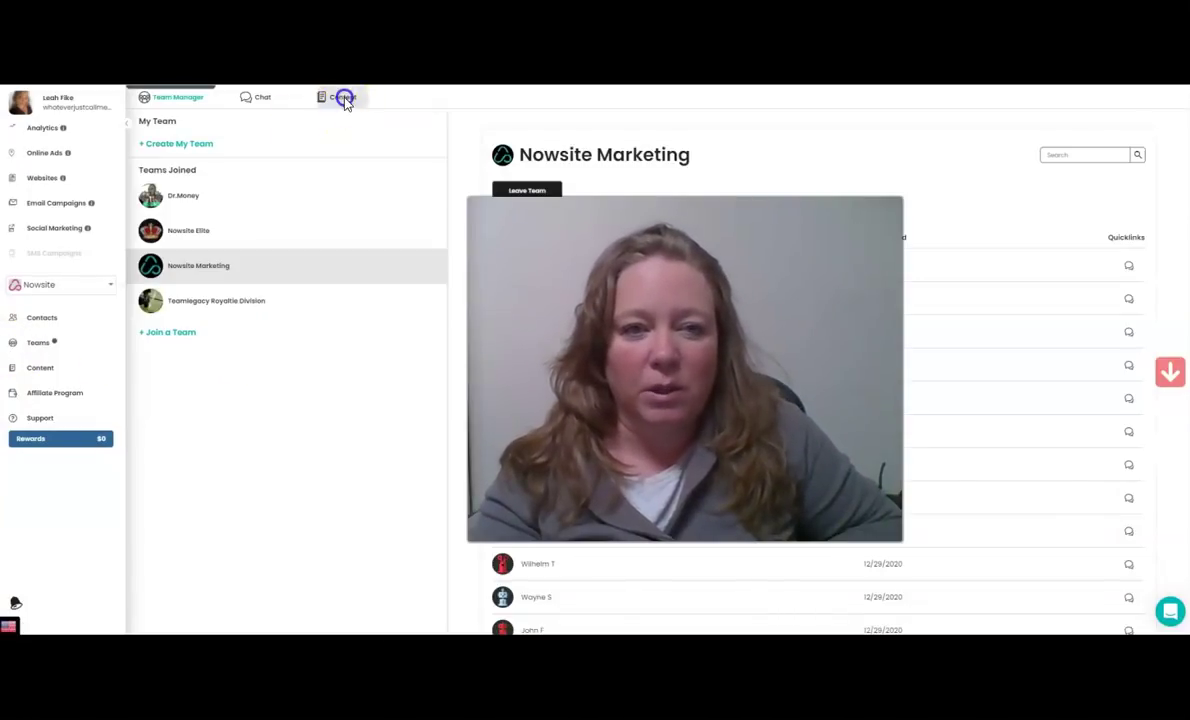
pyautogui.click(343, 102)
pyautogui.click(192, 258)
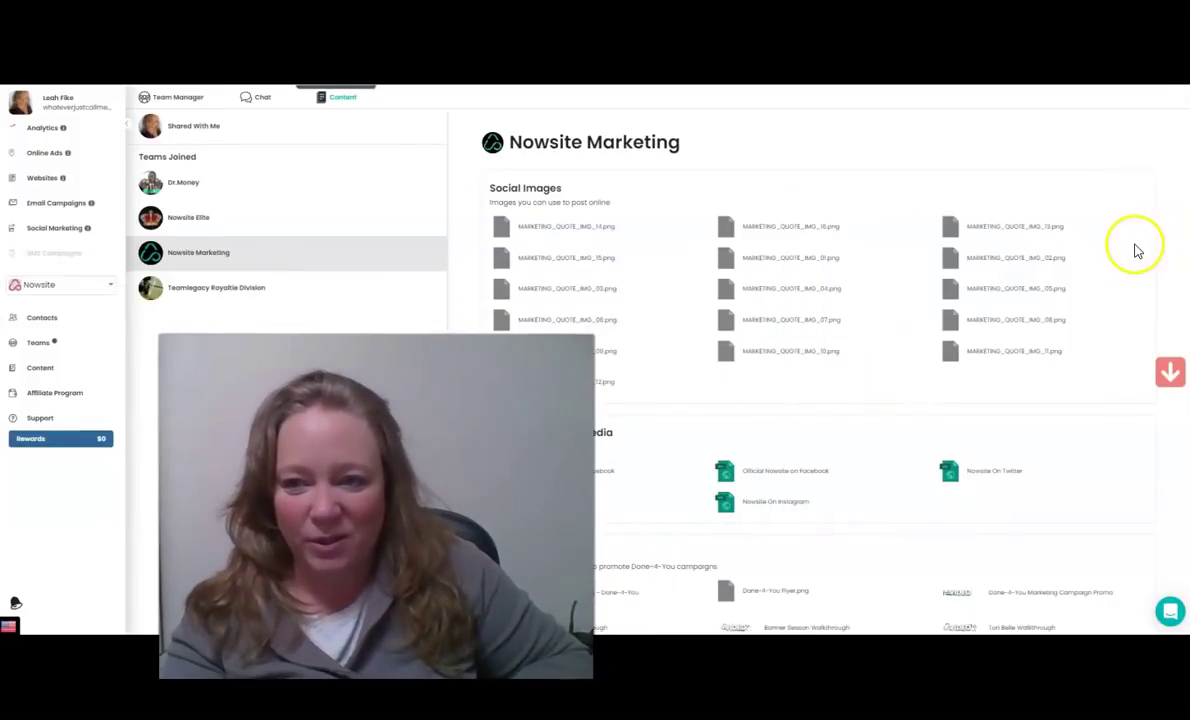
# Scroll to the Website Opportunity section and select Nowsite Opportunity Funnel 1.
pyautogui.scroll(-1, 1130, 260)
pyautogui.scroll(-5, 1025, 377)
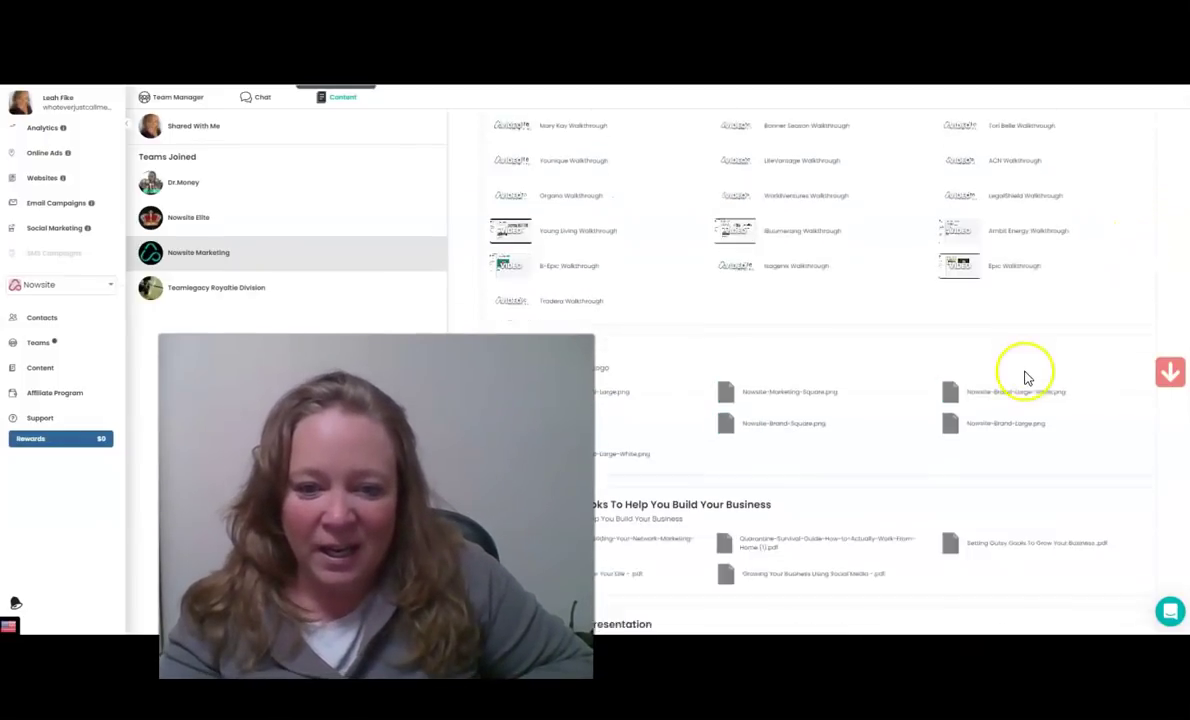
pyautogui.scroll(1, 741, 348)
pyautogui.scroll(2, 735, 350)
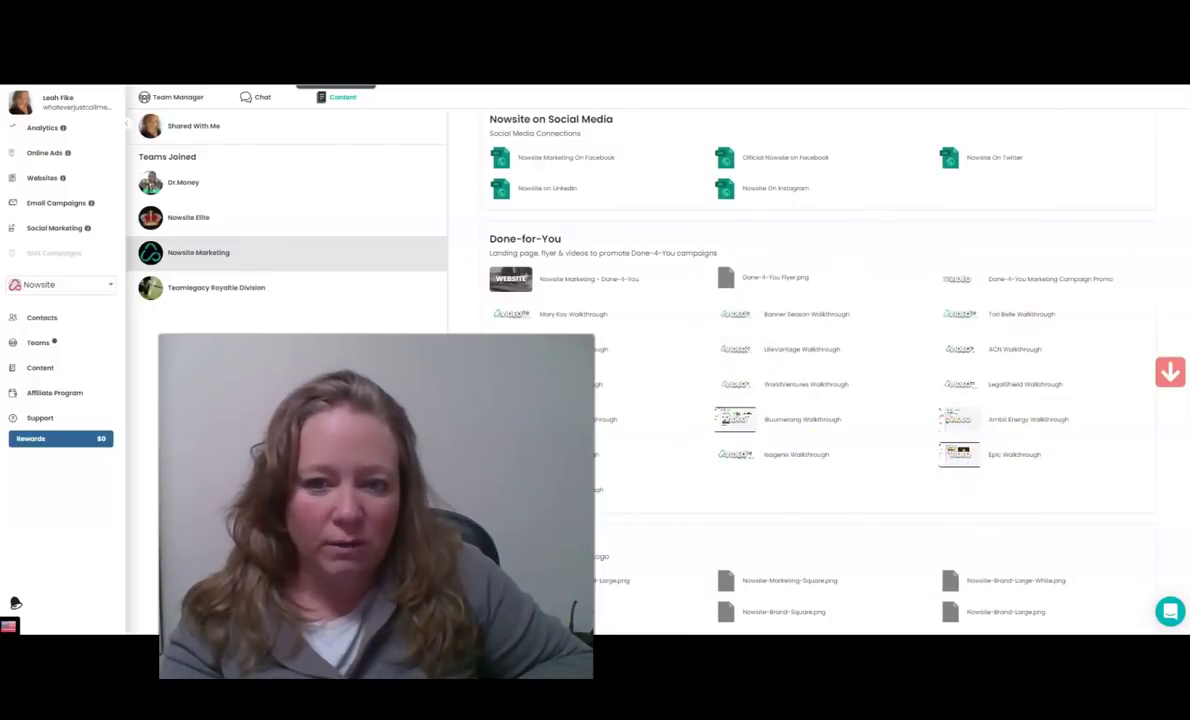
pyautogui.scroll(-3, 677, 405)
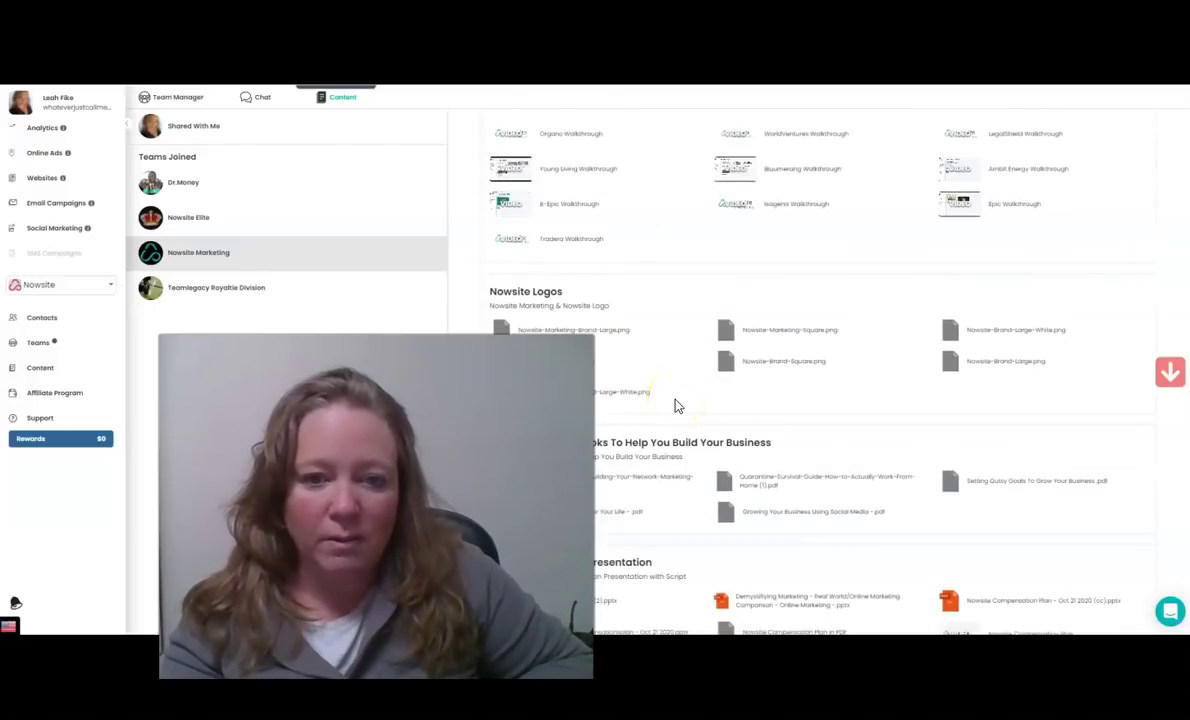
pyautogui.scroll(-3, 677, 405)
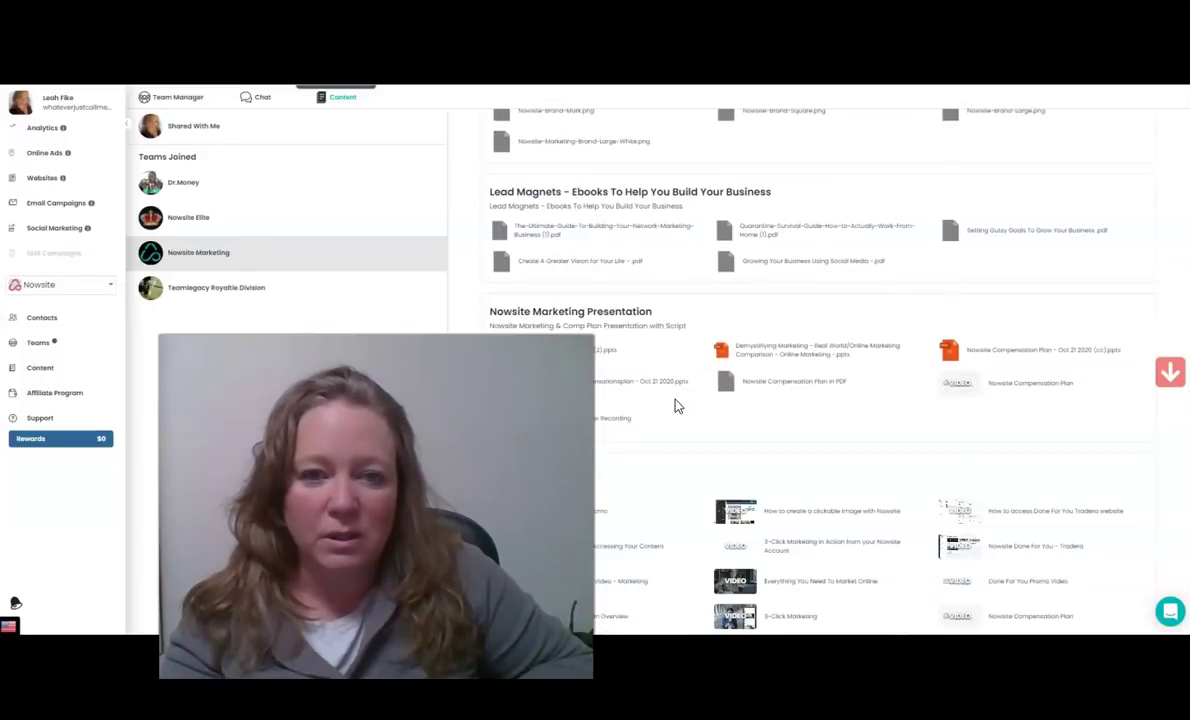
pyautogui.scroll(-2, 677, 405)
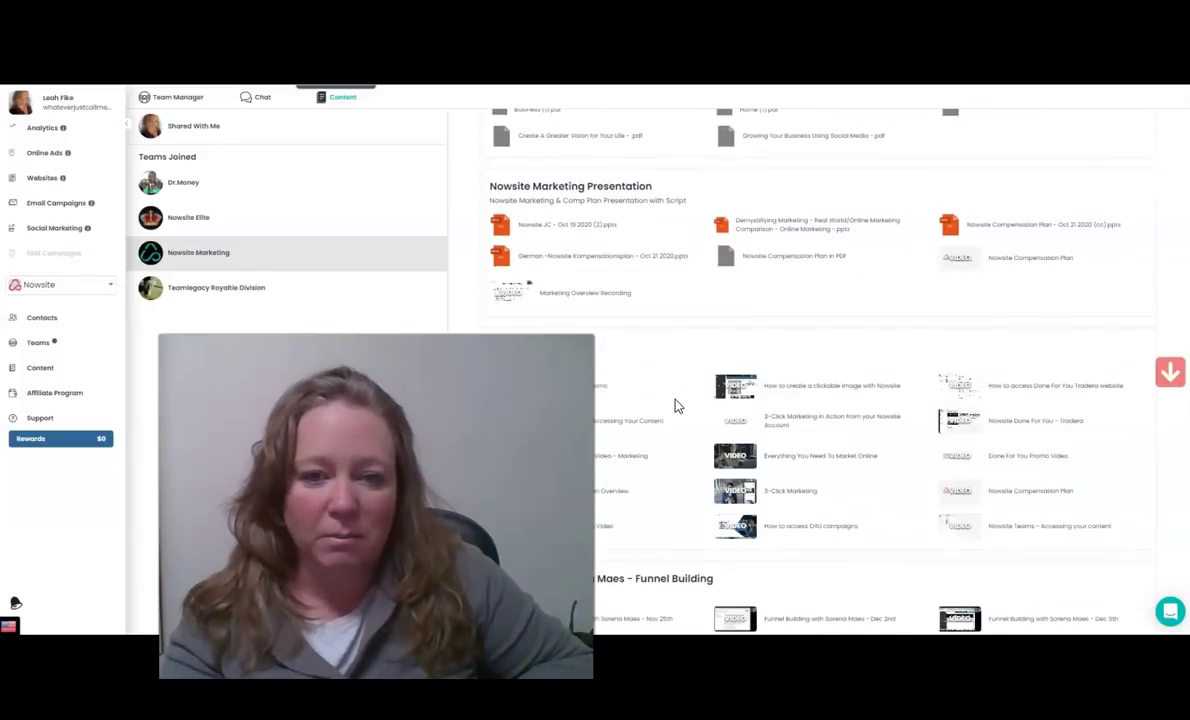
pyautogui.scroll(-2, 677, 405)
pyautogui.scroll(-2, 677, 405)
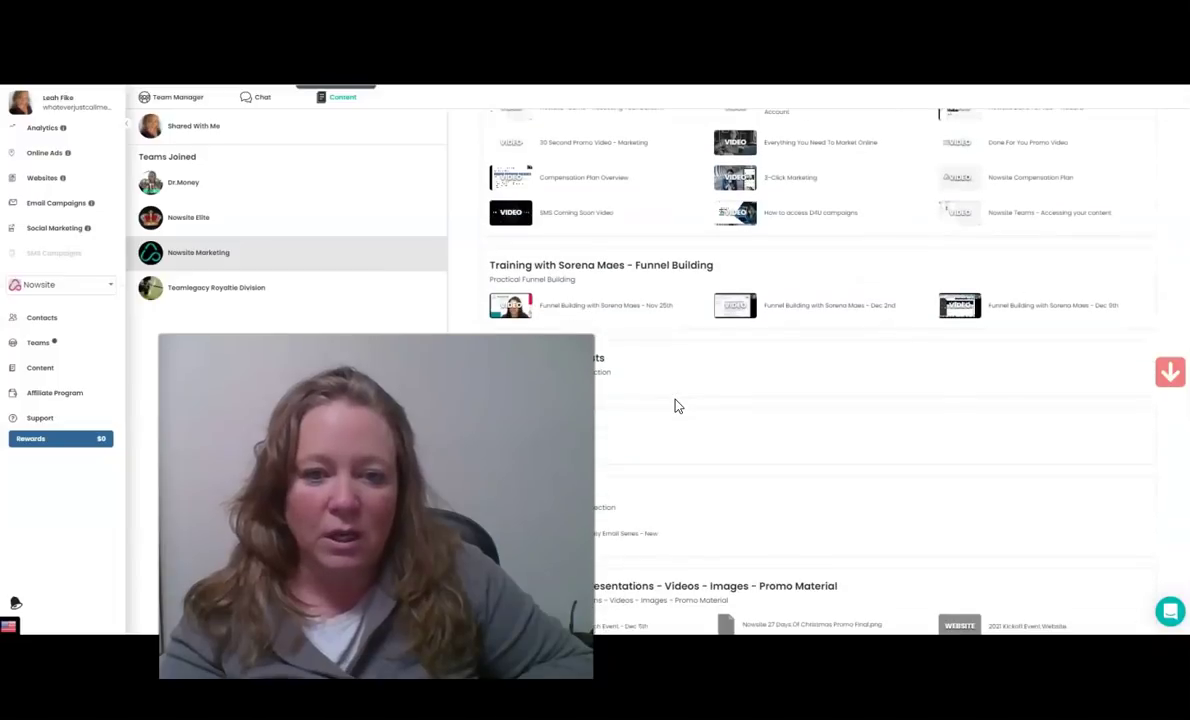
pyautogui.scroll(-1, 677, 405)
pyautogui.scroll(-2, 677, 405)
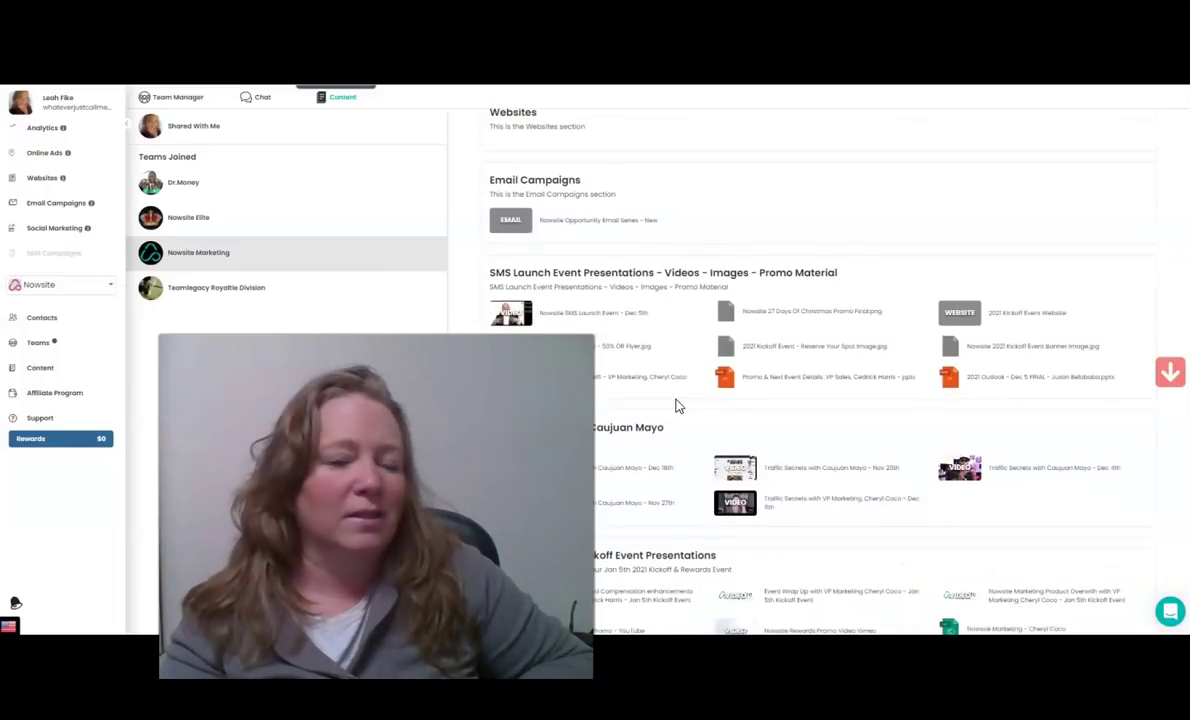
pyautogui.scroll(-1, 677, 405)
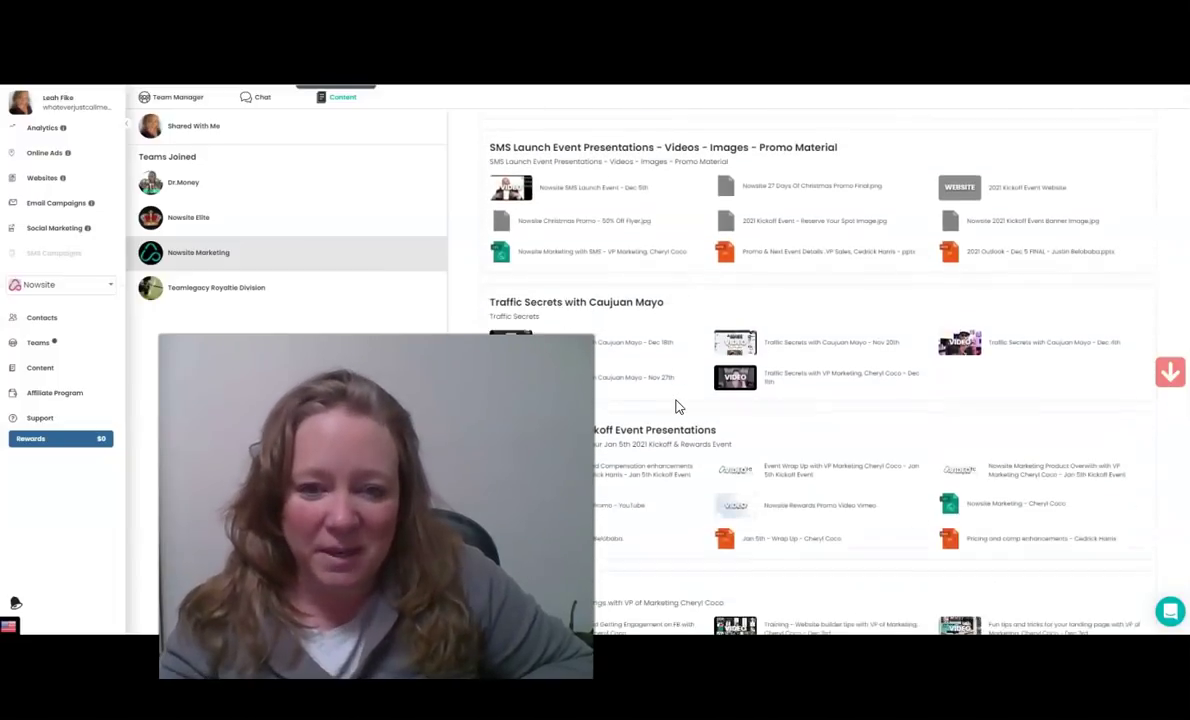
pyautogui.scroll(-2, 677, 405)
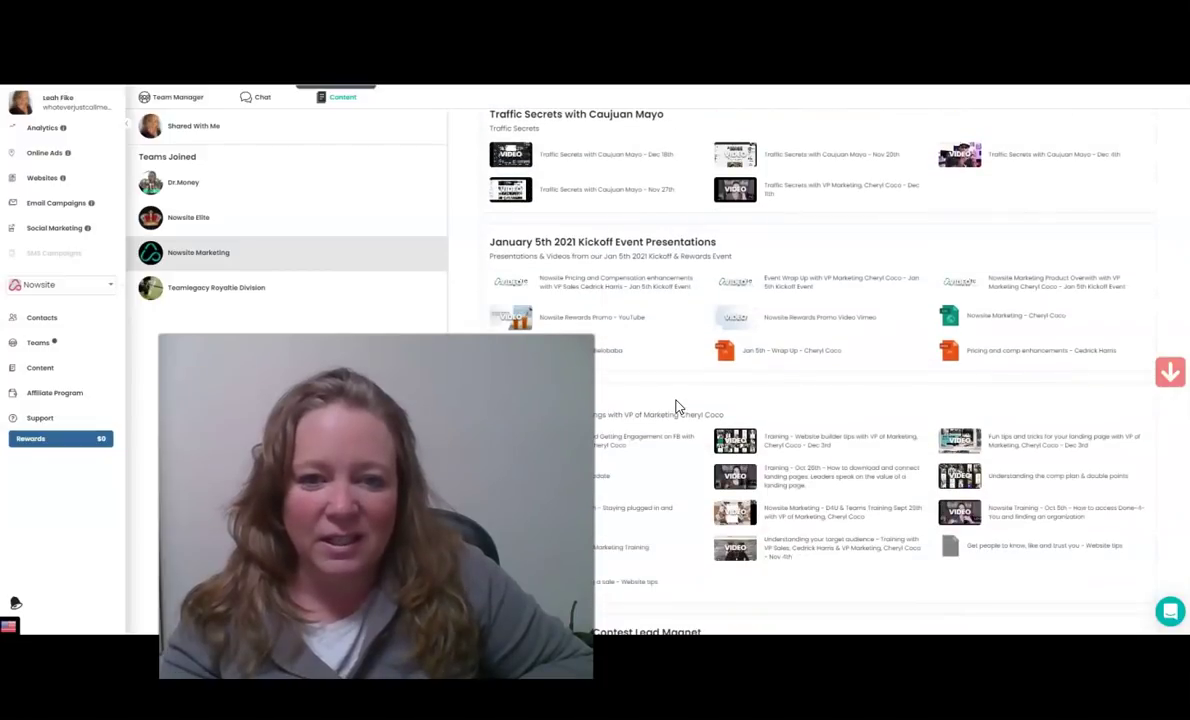
pyautogui.click(654, 359)
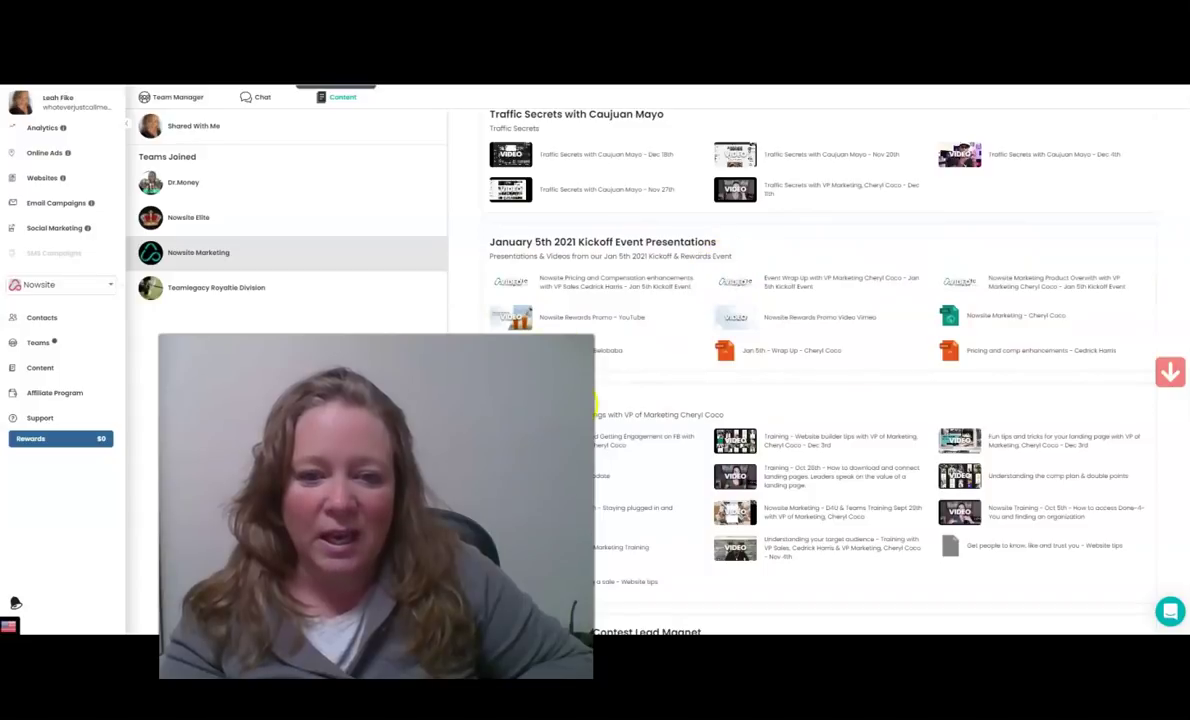
# Scroll further through the sales funnels, training videos, ebook and website examples.
pyautogui.scroll(-3, 617, 452)
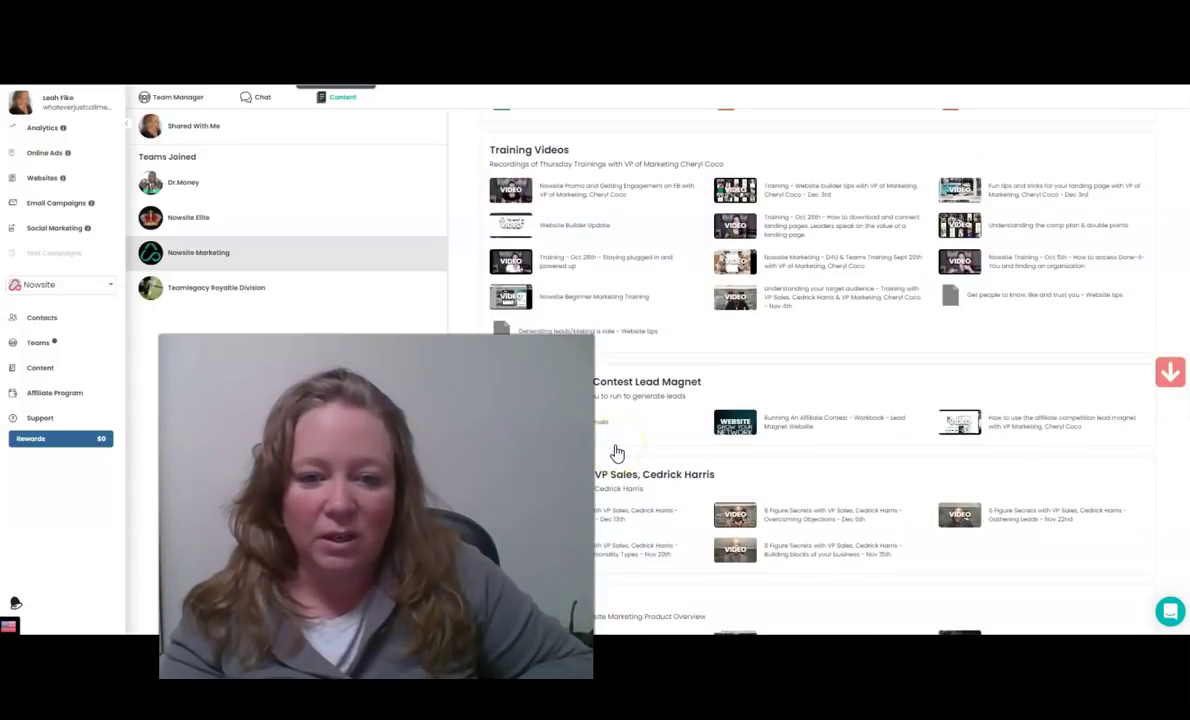
pyautogui.scroll(-2, 617, 452)
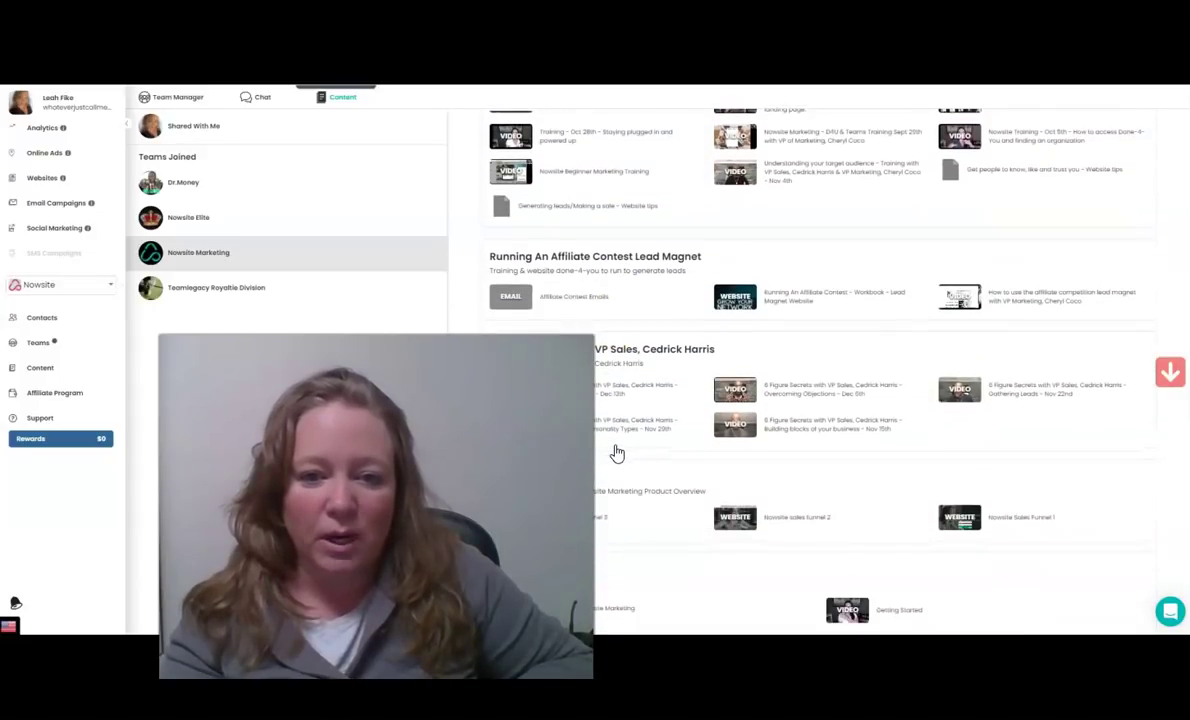
pyautogui.scroll(-1, 617, 452)
pyautogui.scroll(-2, 617, 452)
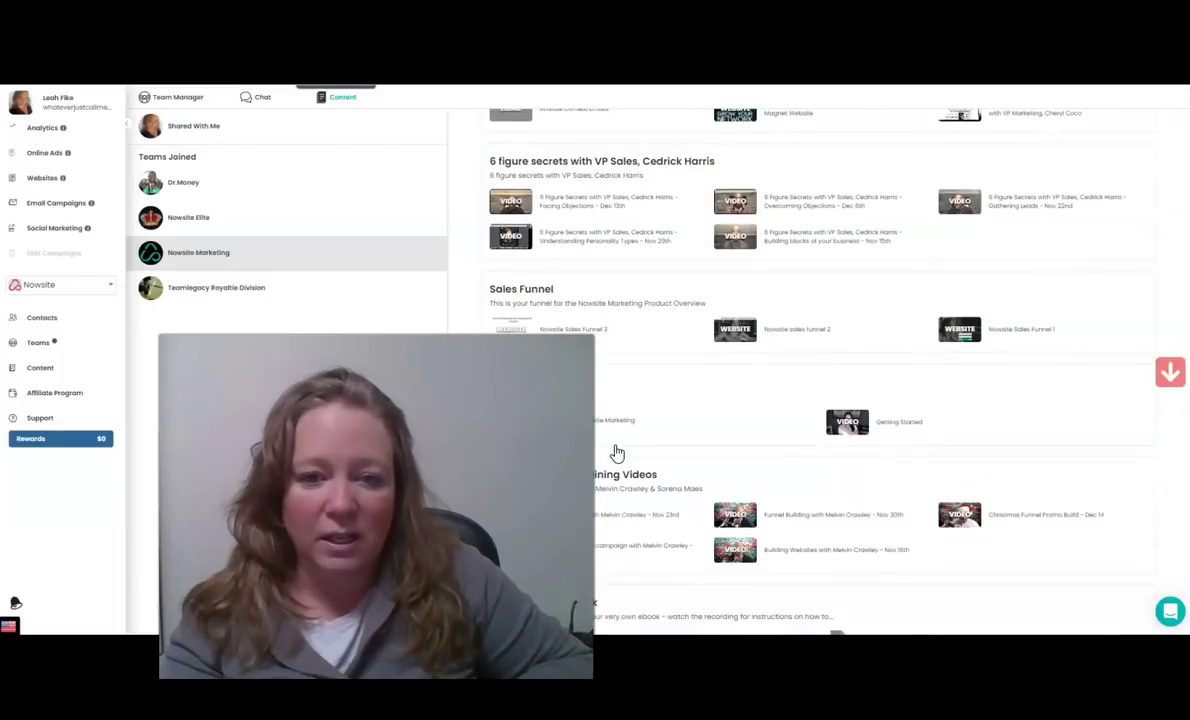
pyautogui.scroll(-1, 617, 452)
pyautogui.scroll(-1, 617, 452)
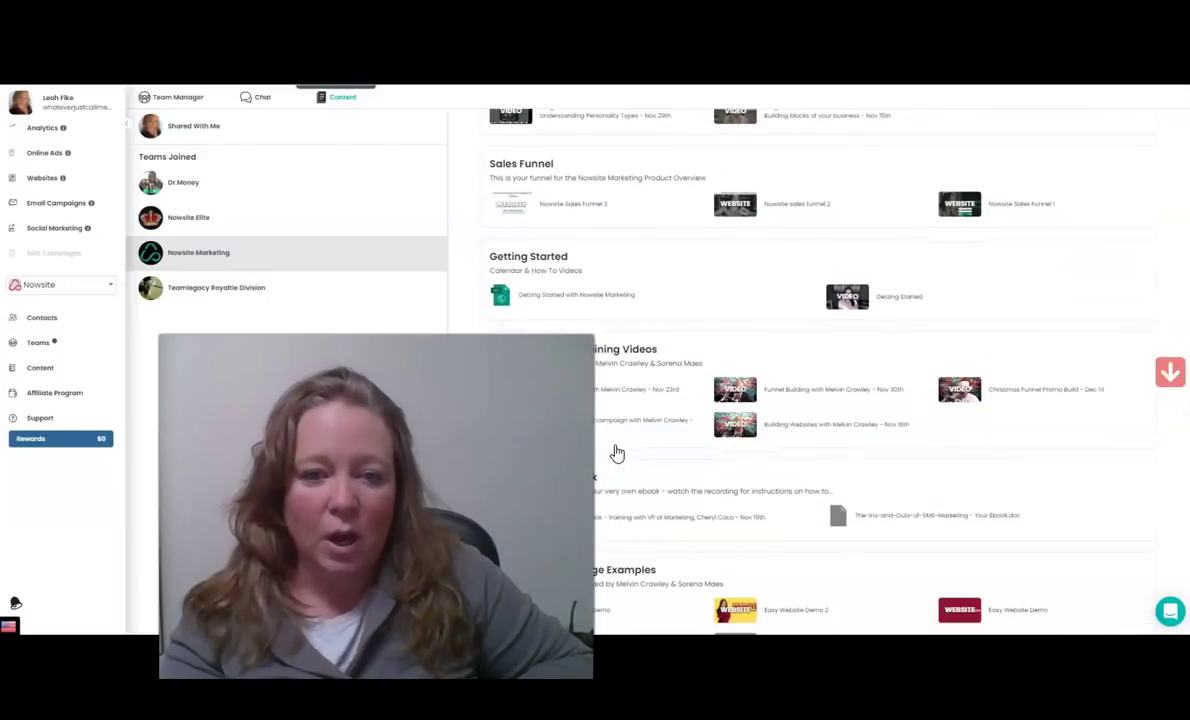
pyautogui.scroll(-2, 617, 452)
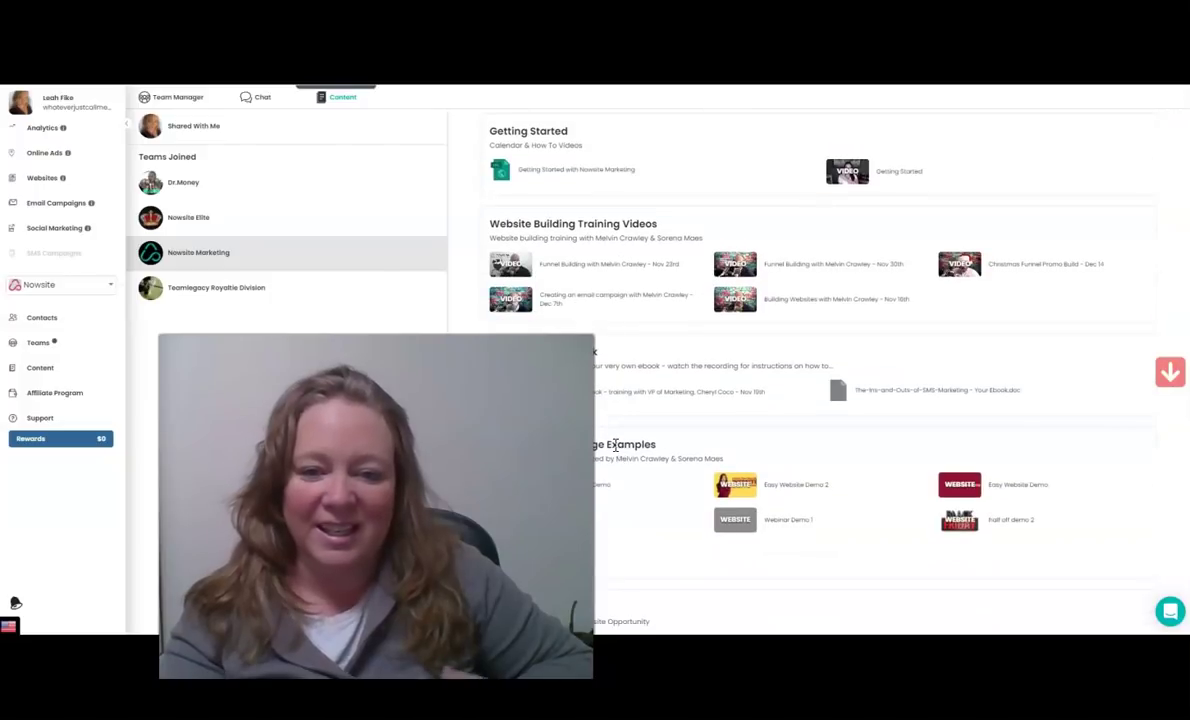
pyautogui.scroll(-1, 617, 452)
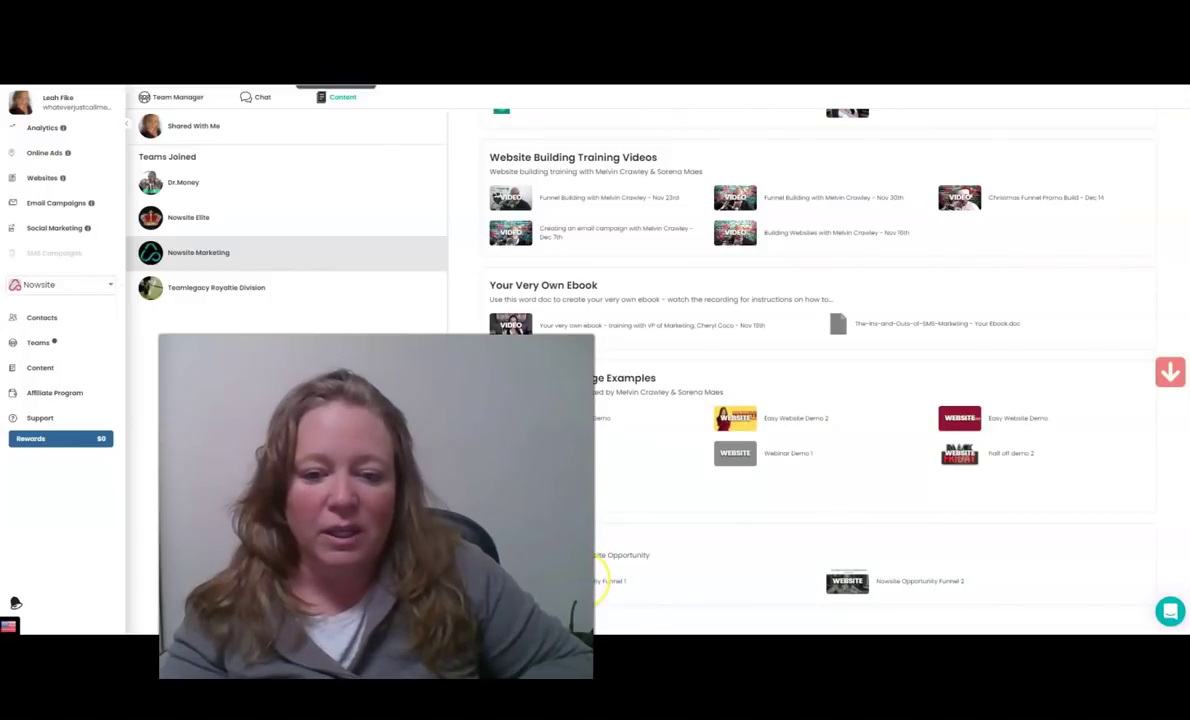
pyautogui.click(610, 580)
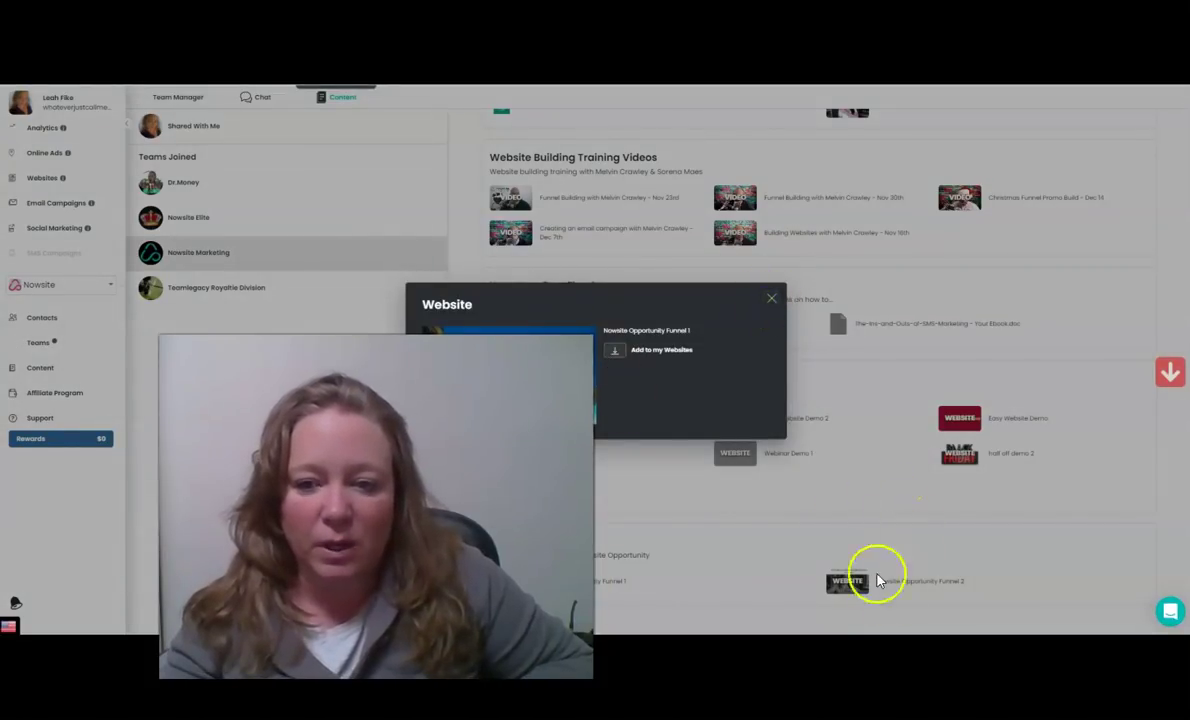
pyautogui.click(773, 302)
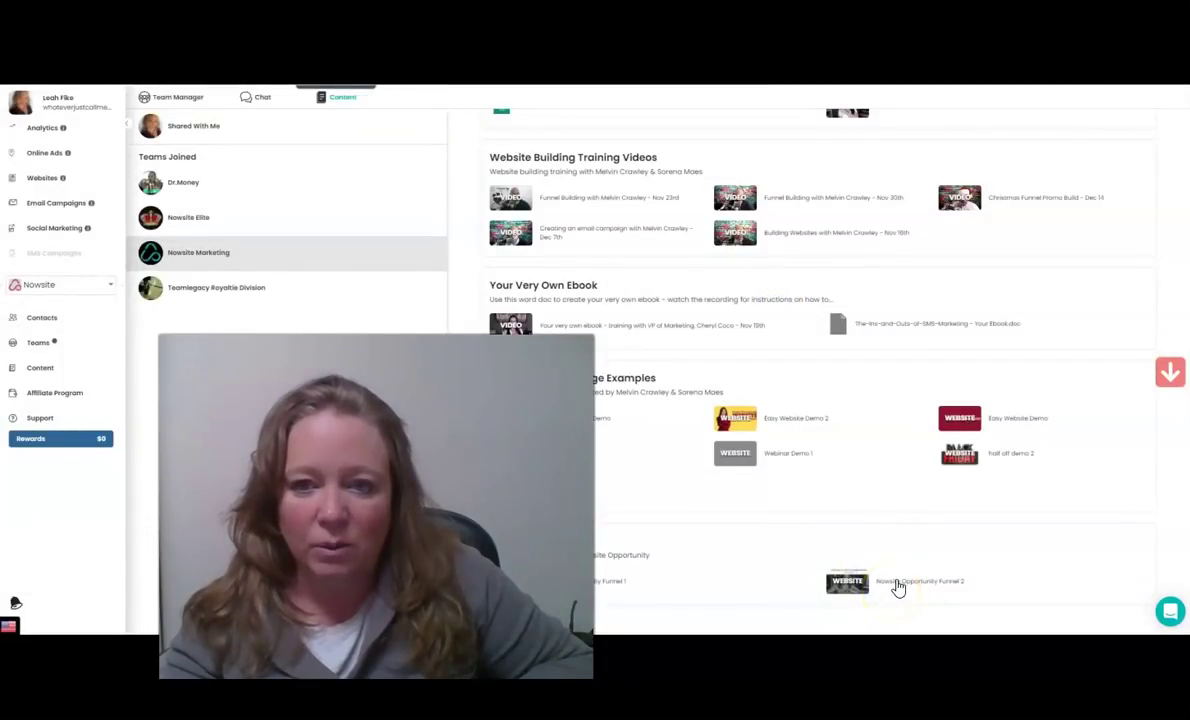
pyautogui.click(898, 588)
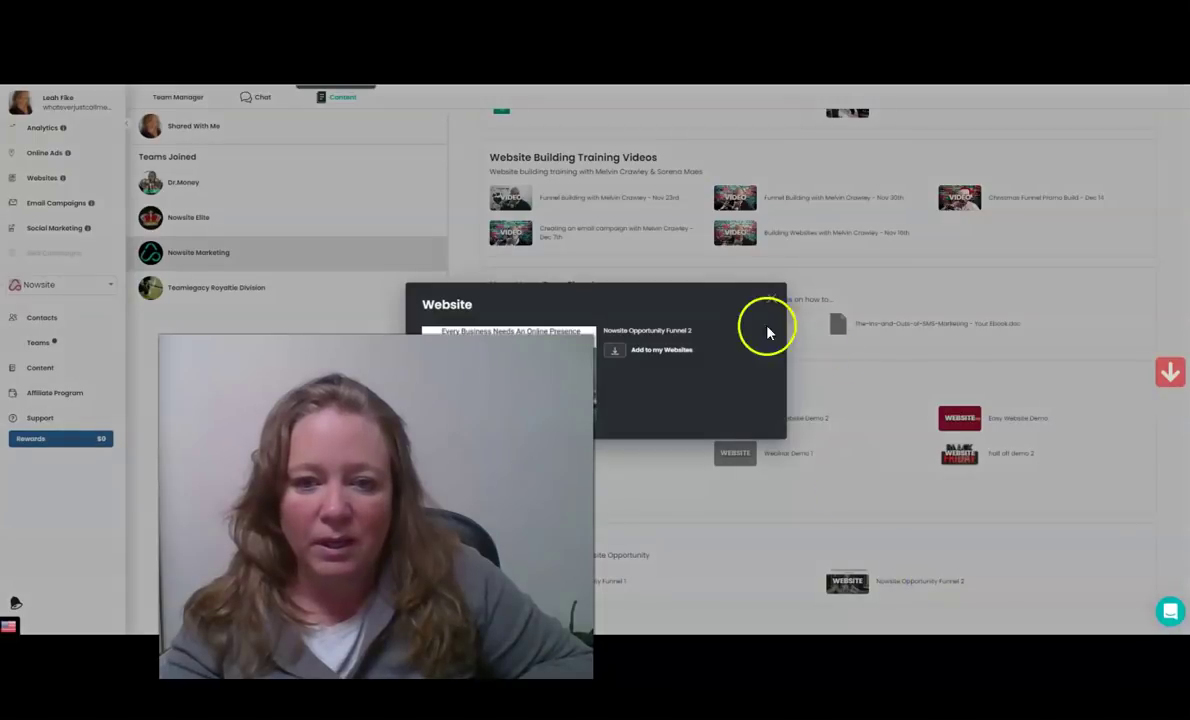
pyautogui.click(773, 302)
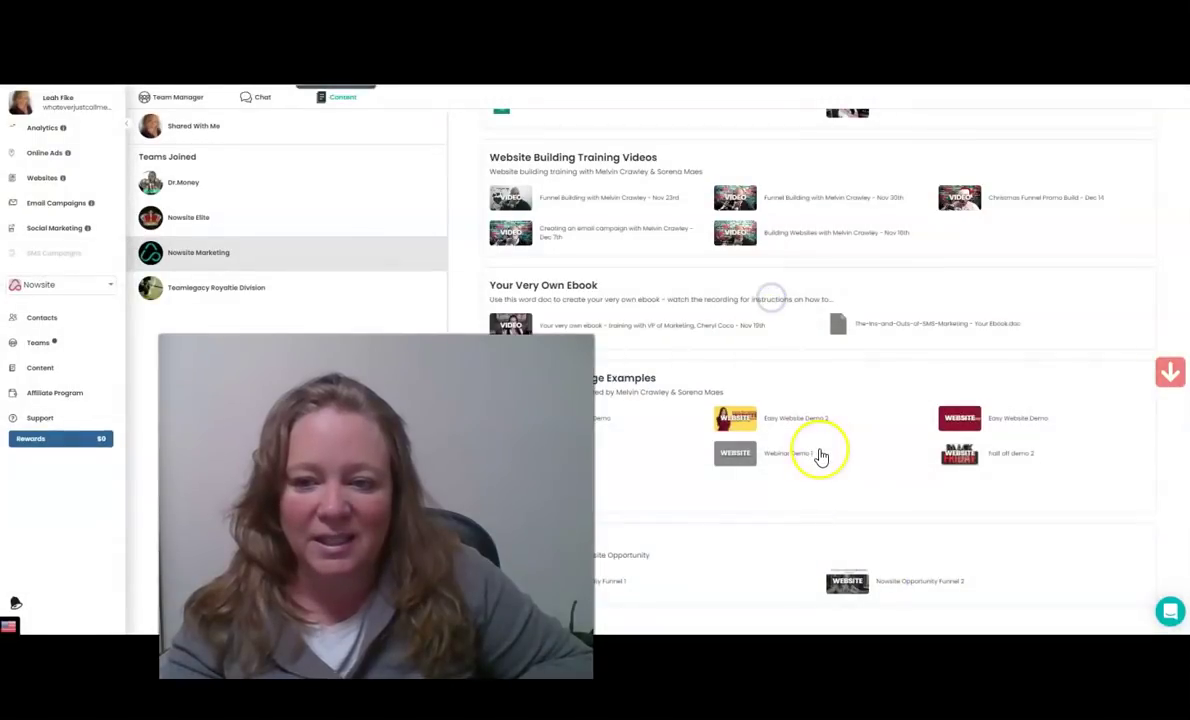
pyautogui.click(1025, 427)
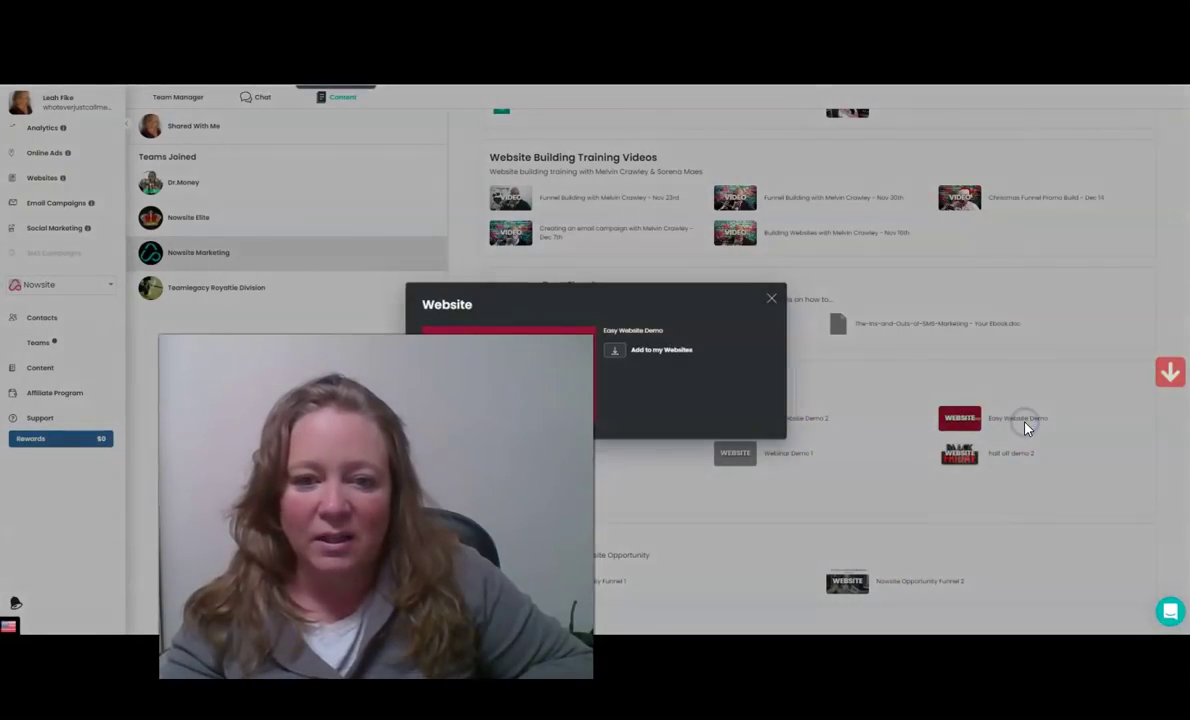
pyautogui.click(772, 302)
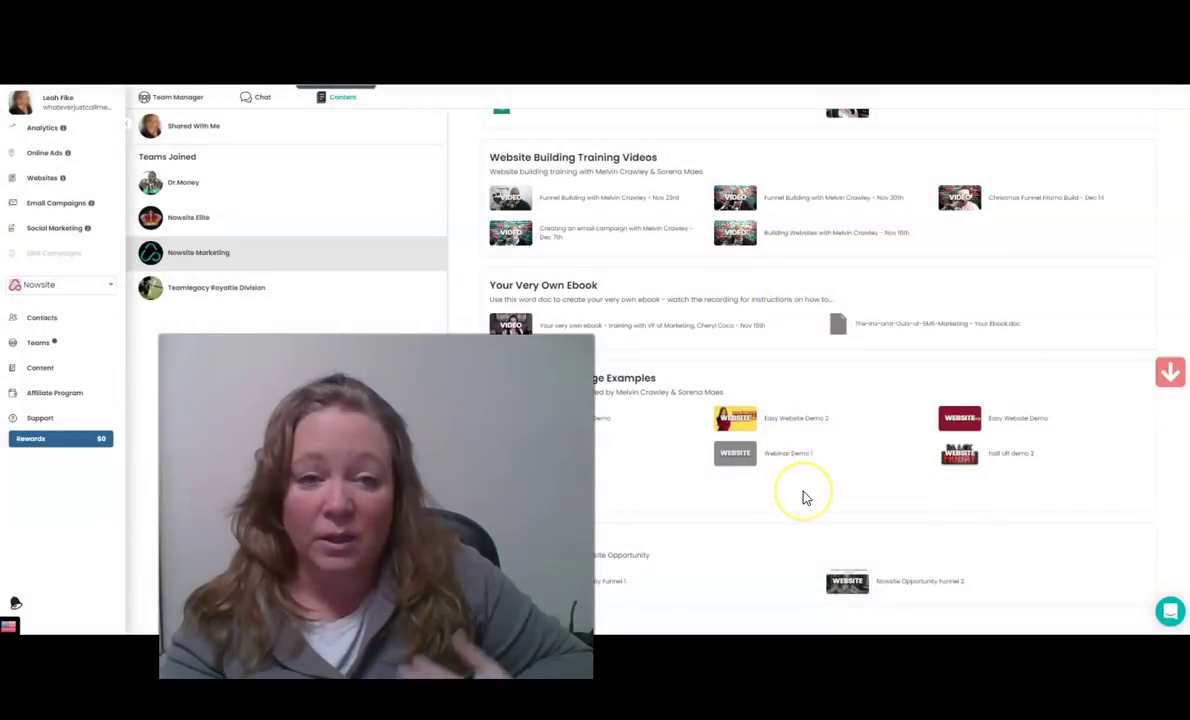
pyautogui.click(798, 505)
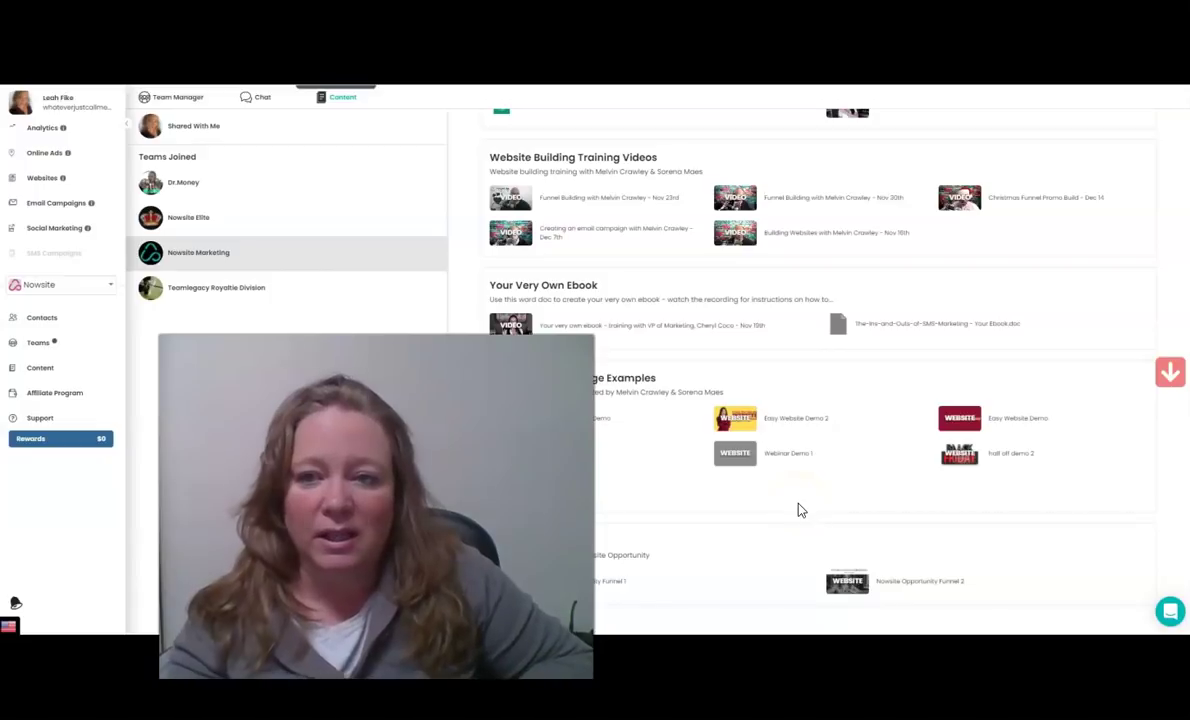
pyautogui.scroll(2, 800, 510)
pyautogui.scroll(1, 800, 510)
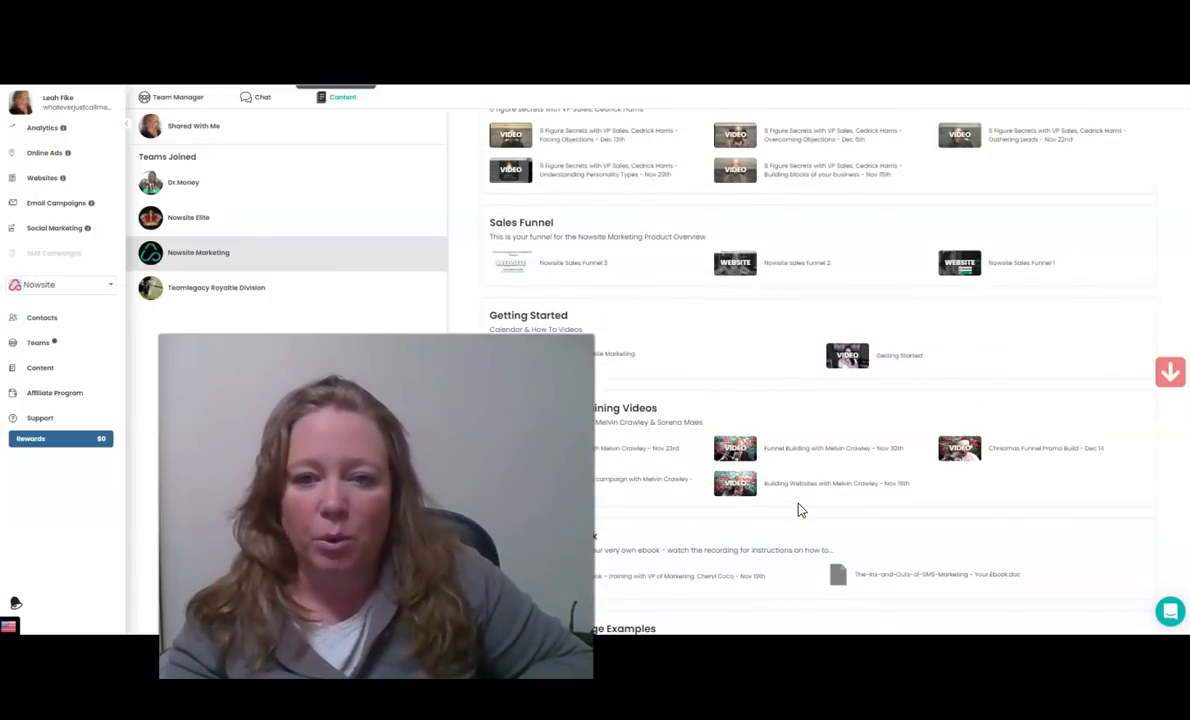
pyautogui.scroll(1, 800, 510)
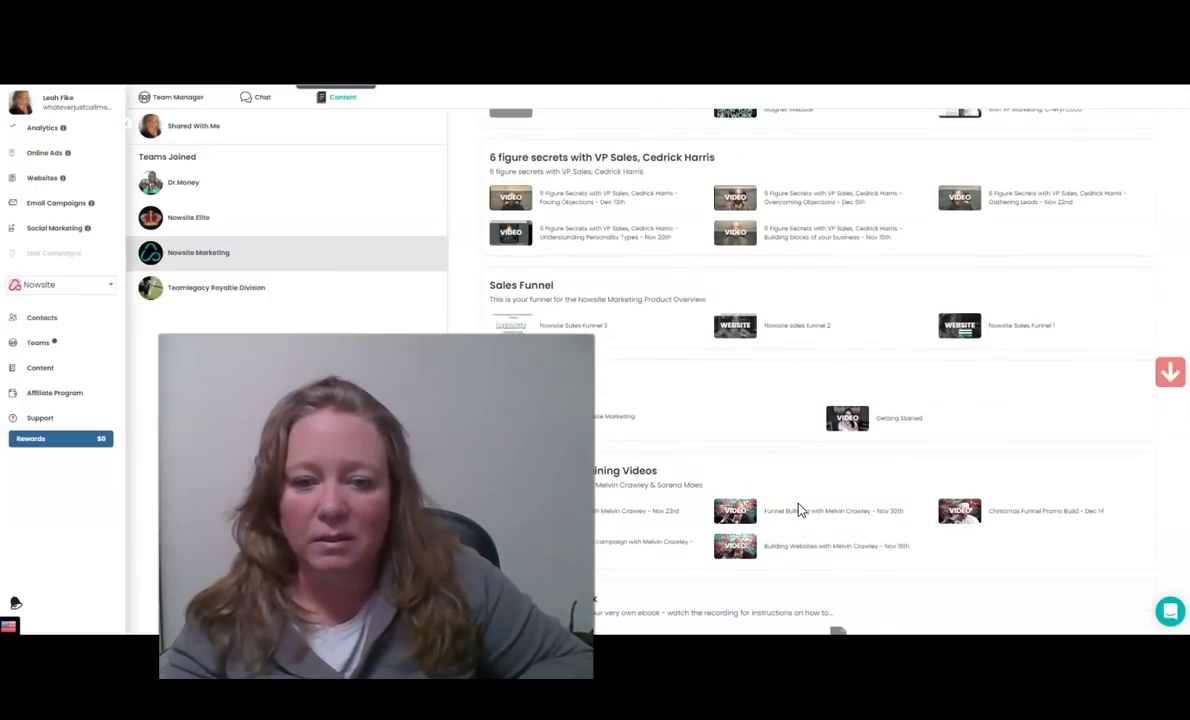
pyautogui.scroll(1, 800, 510)
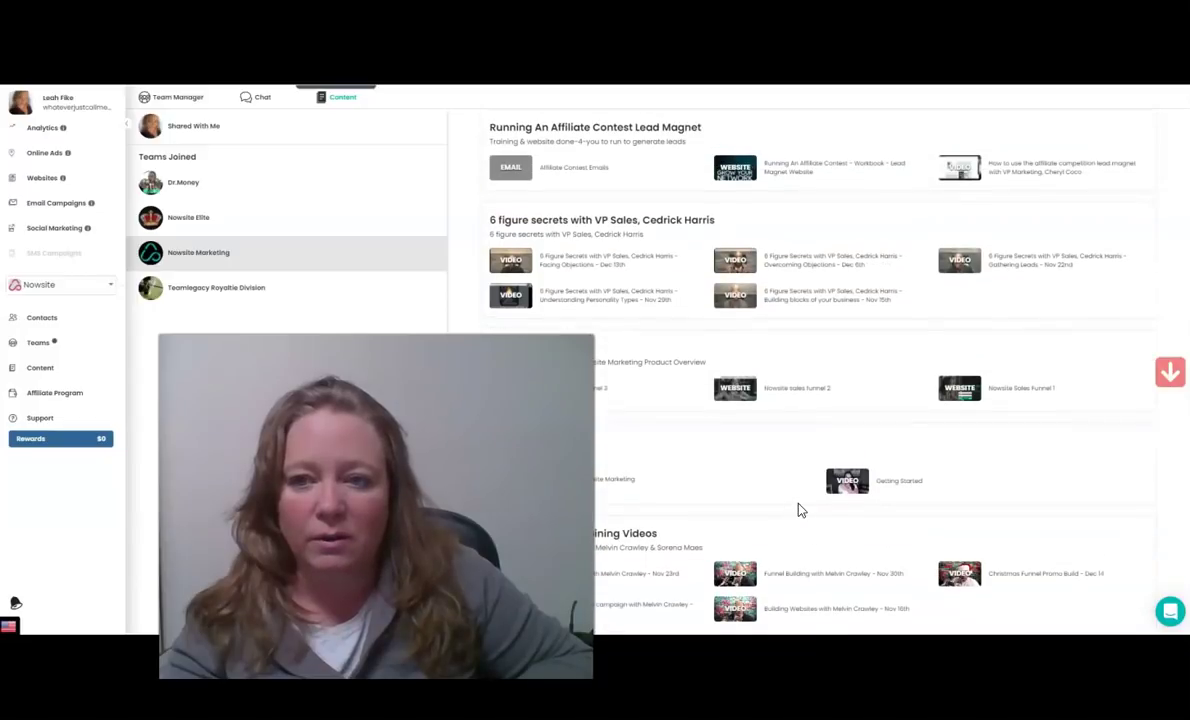
pyautogui.scroll(-3, 800, 510)
pyautogui.scroll(-2, 800, 510)
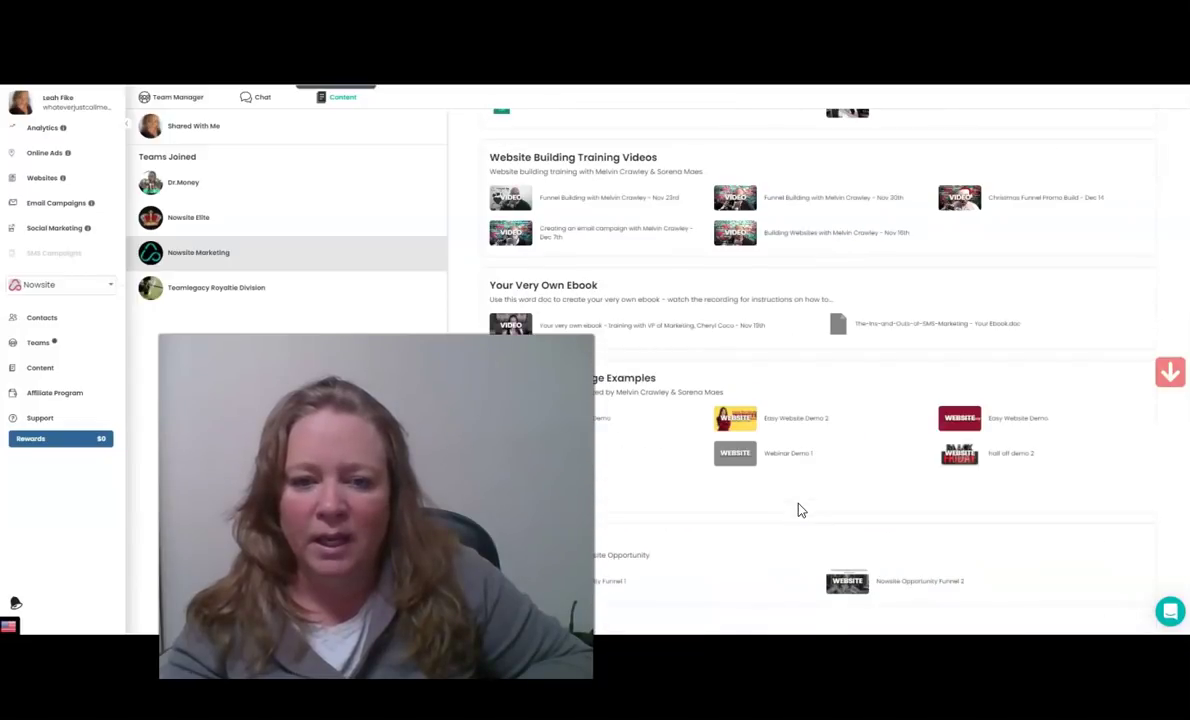
pyautogui.scroll(-1, 805, 515)
pyautogui.click(840, 516)
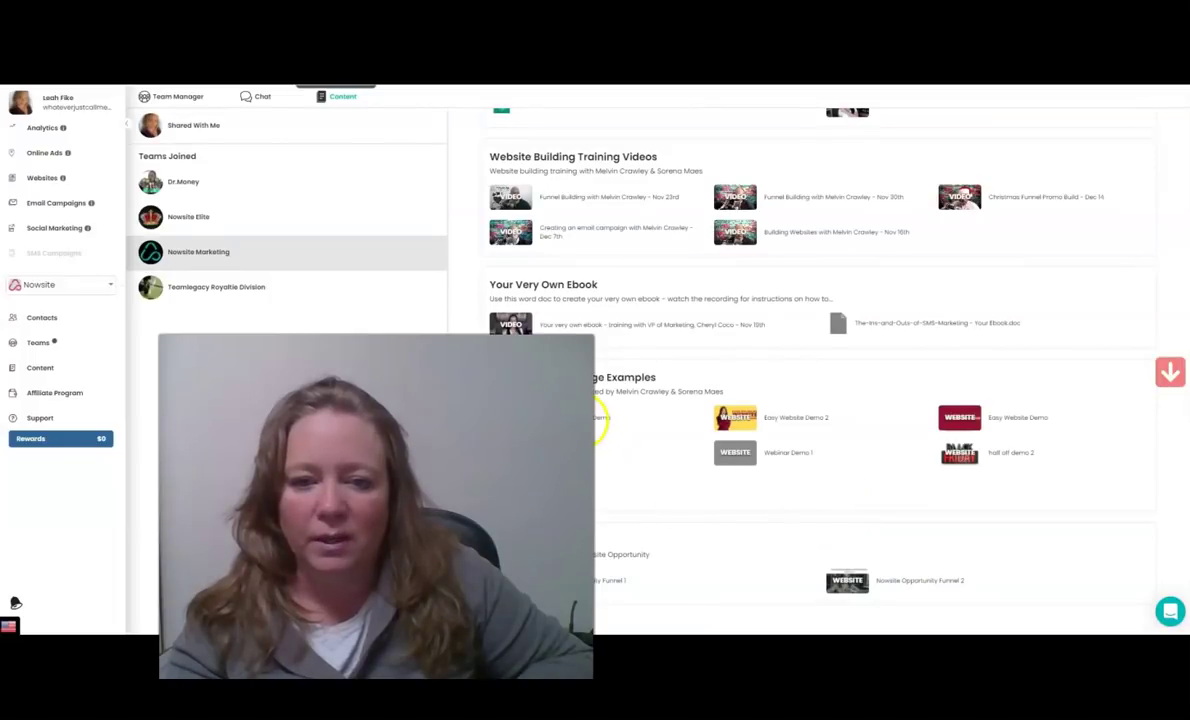
pyautogui.click(598, 417)
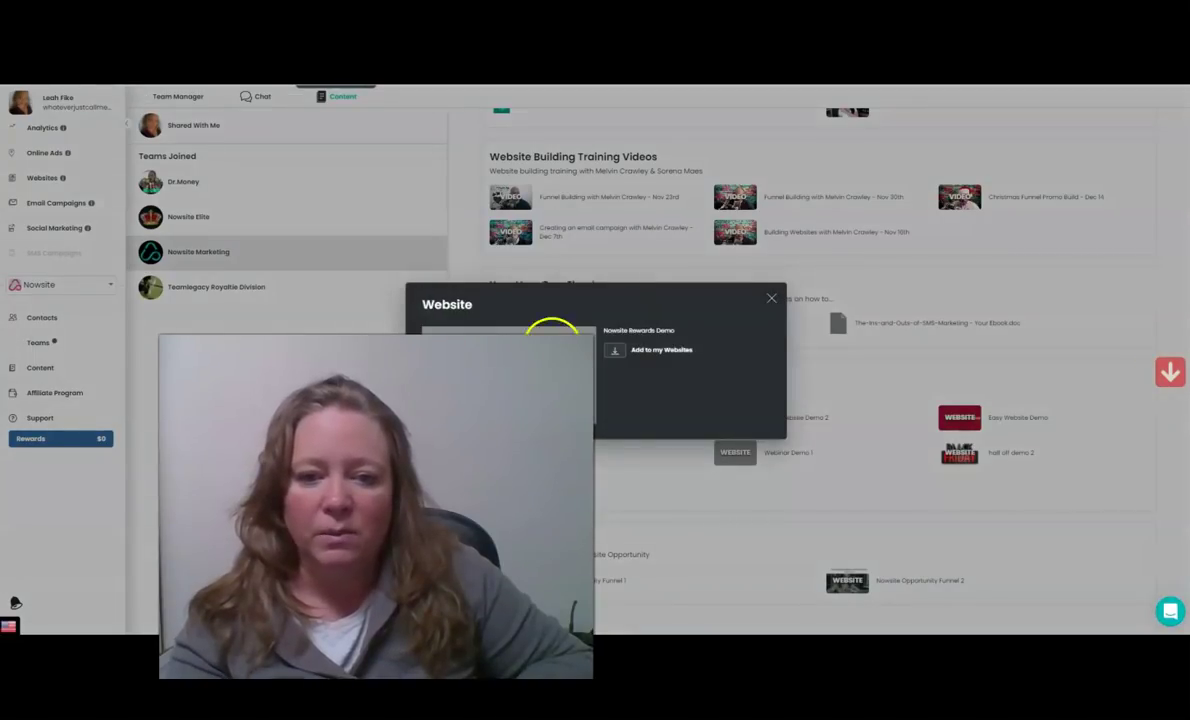
pyautogui.click(770, 300)
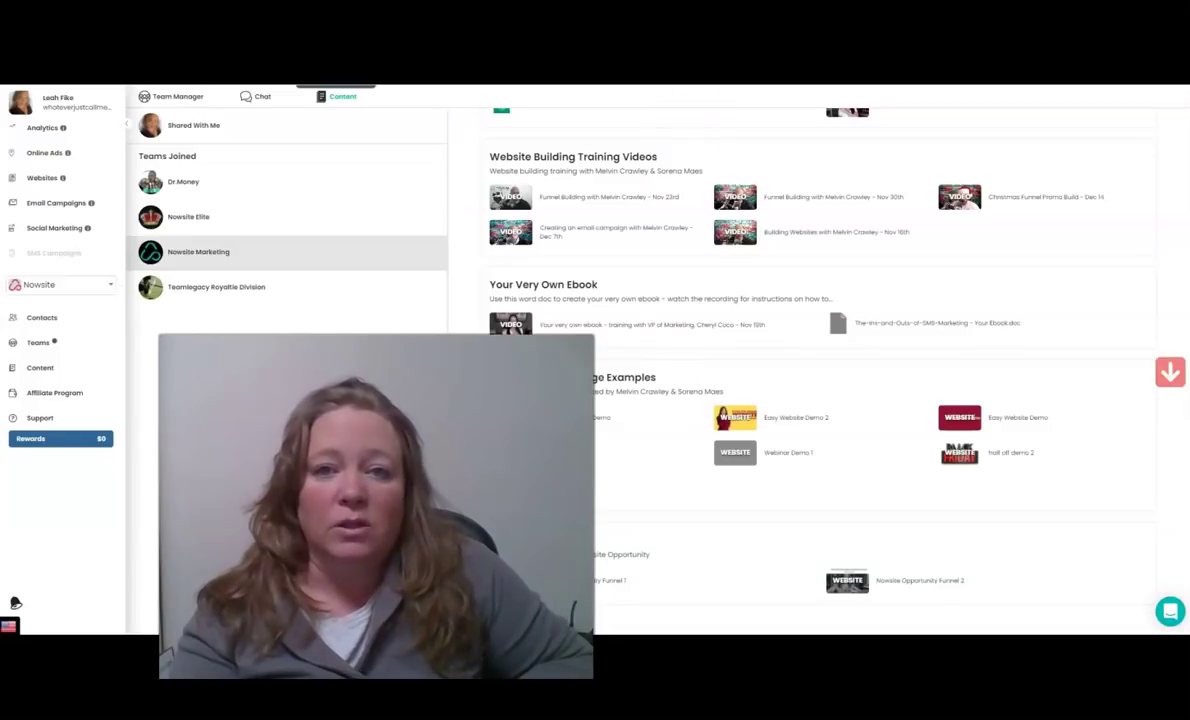
# List my websites sorted by Date (last to first).
pyautogui.click(45, 177)
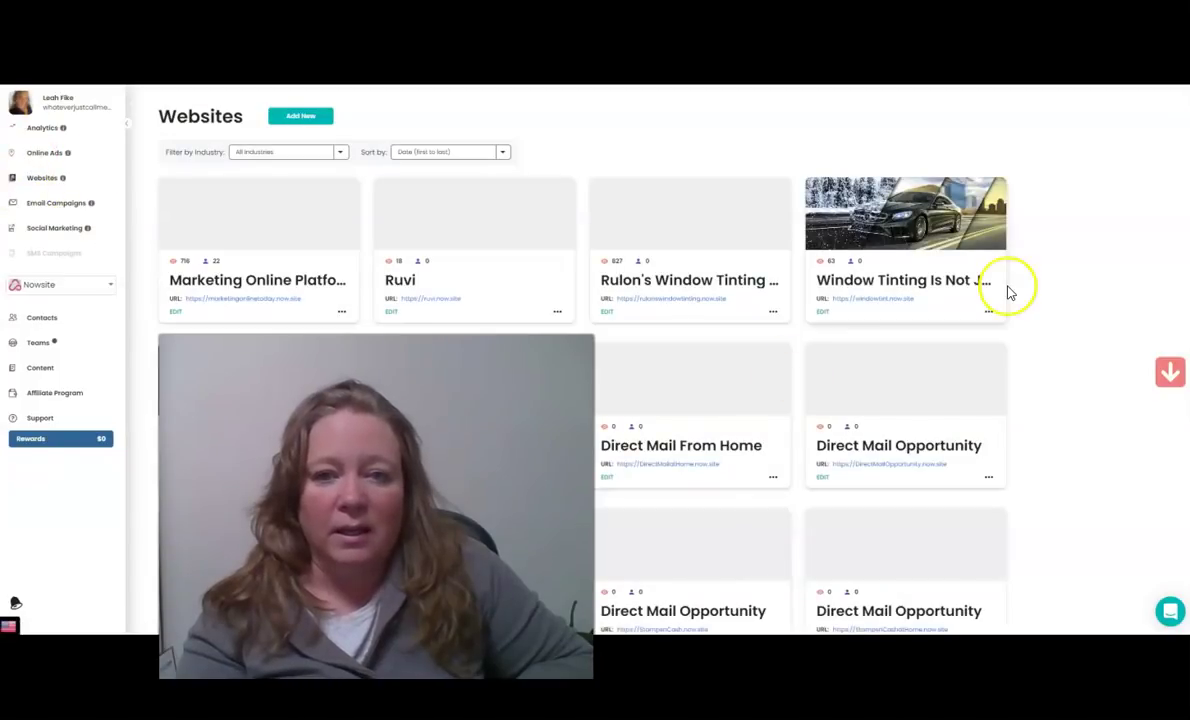
pyautogui.click(505, 153)
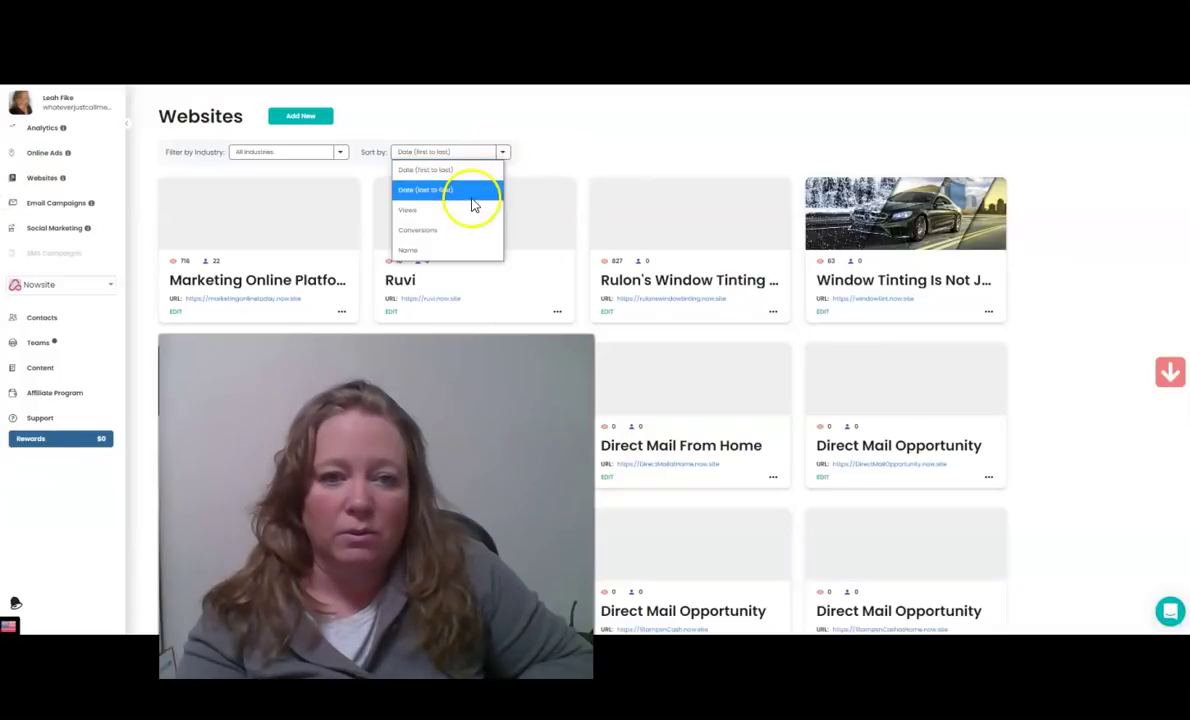
pyautogui.click(474, 190)
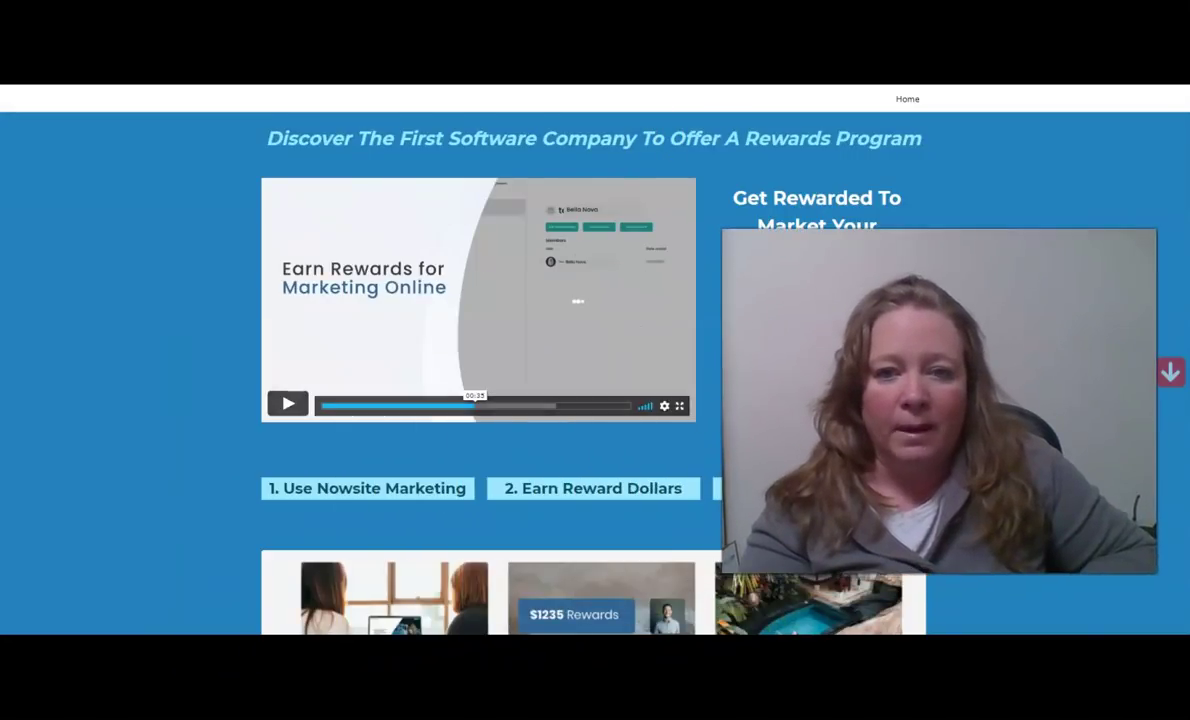
pyautogui.scroll(-2, 595, 360)
pyautogui.scroll(-3, 595, 360)
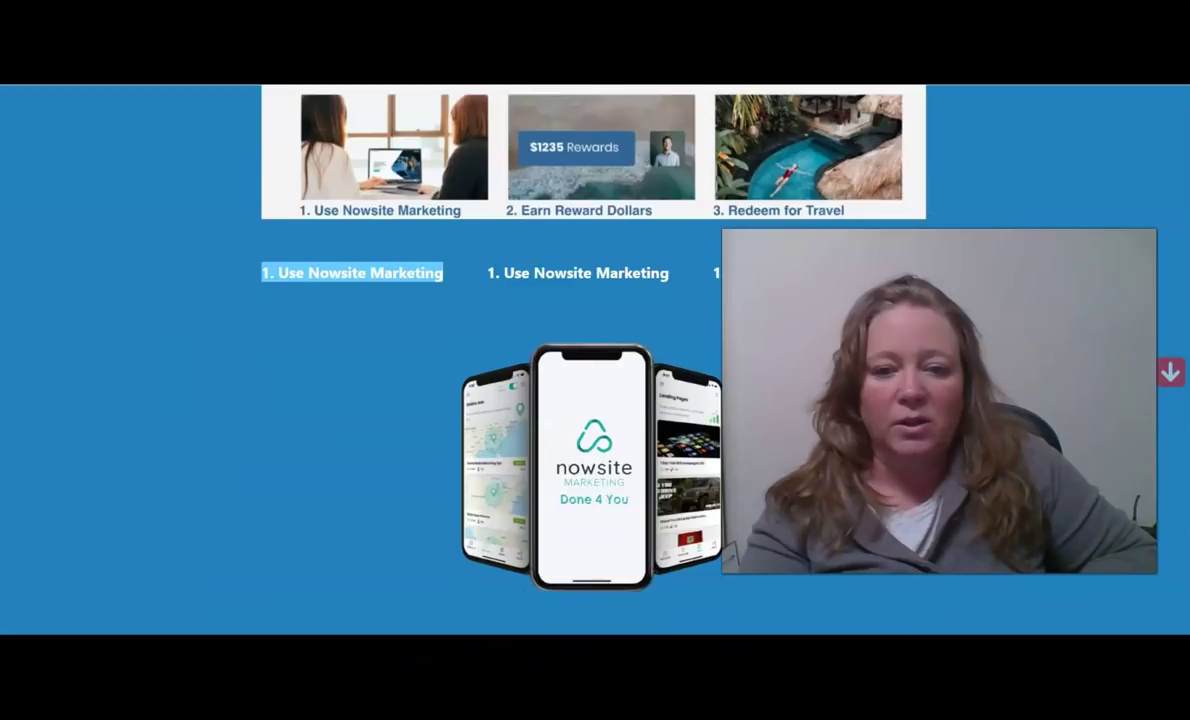
pyautogui.scroll(4, 595, 360)
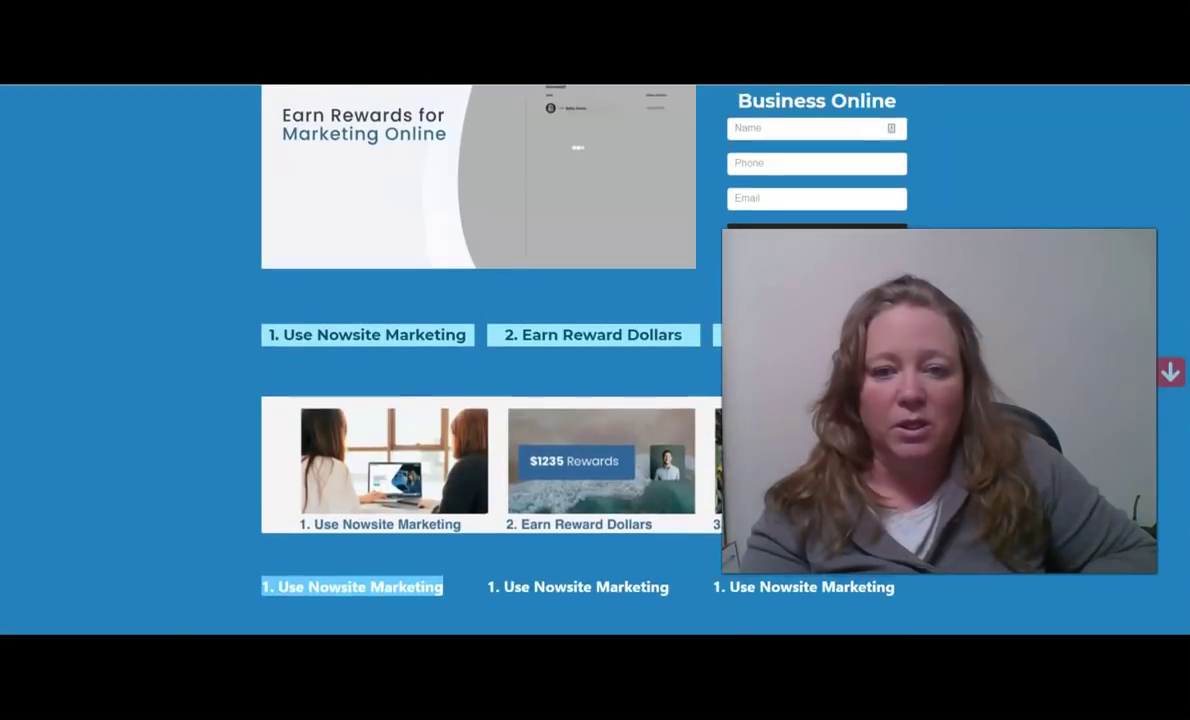
pyautogui.scroll(1, 595, 360)
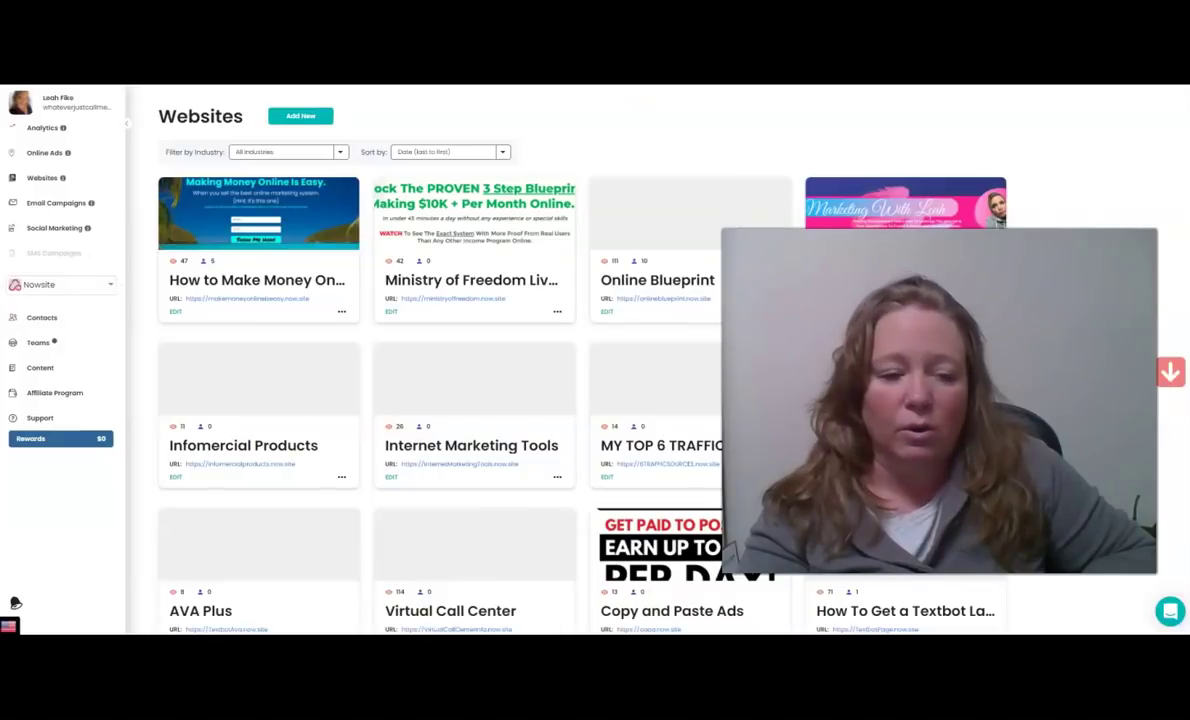
# Re-sort the websites list by Name.
pyautogui.click(503, 155)
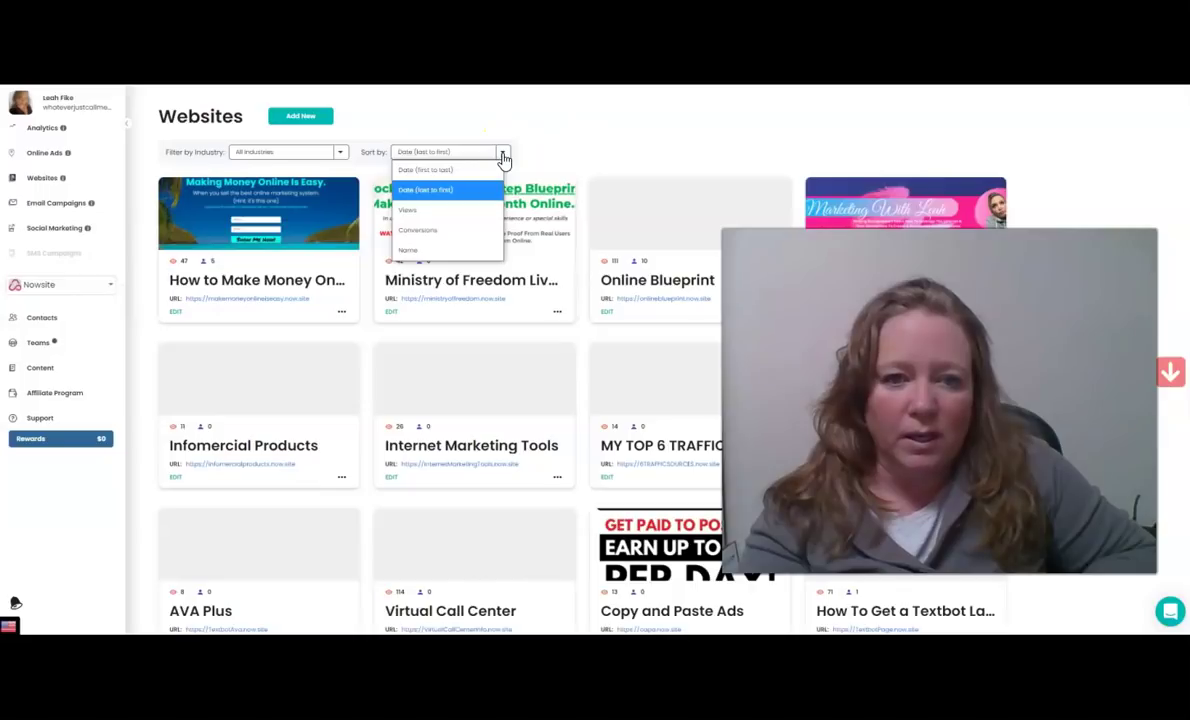
pyautogui.click(503, 155)
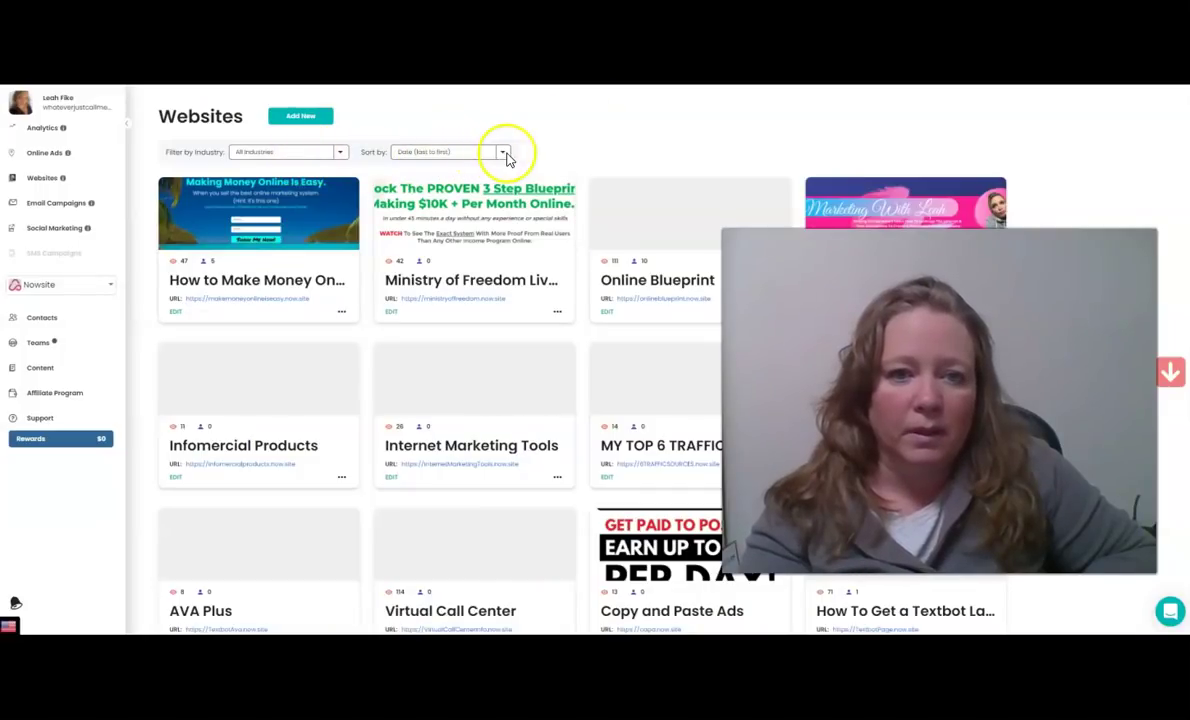
pyautogui.click(504, 153)
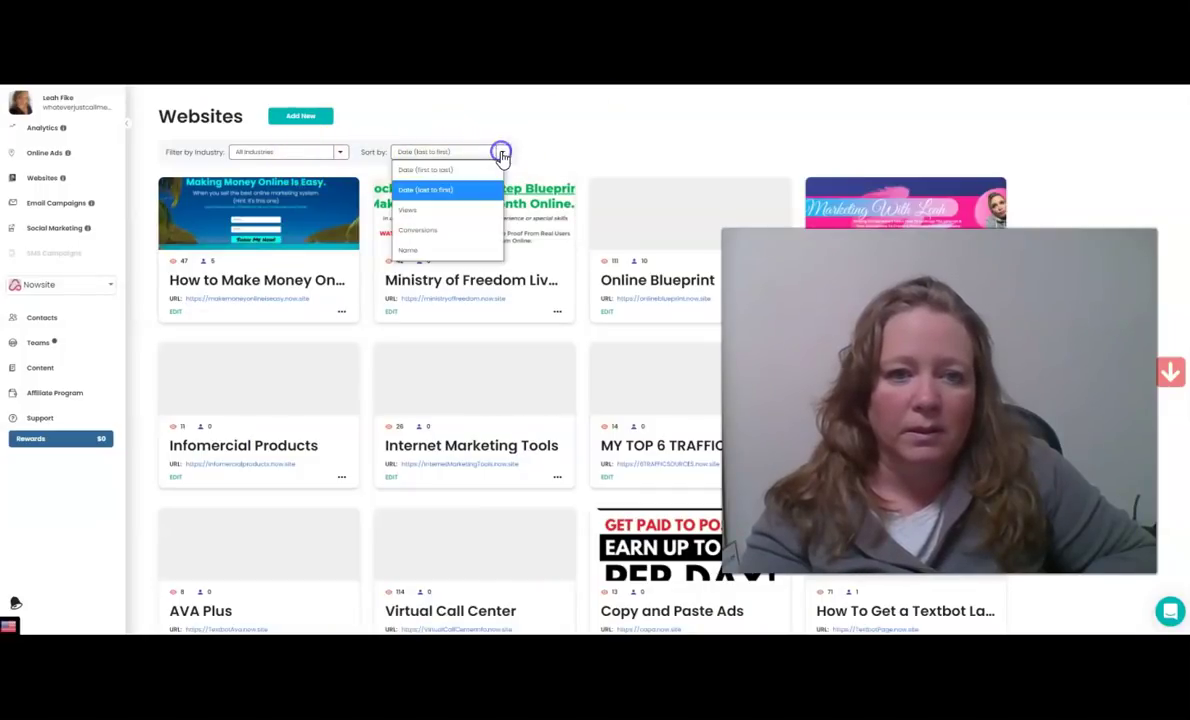
pyautogui.click(497, 250)
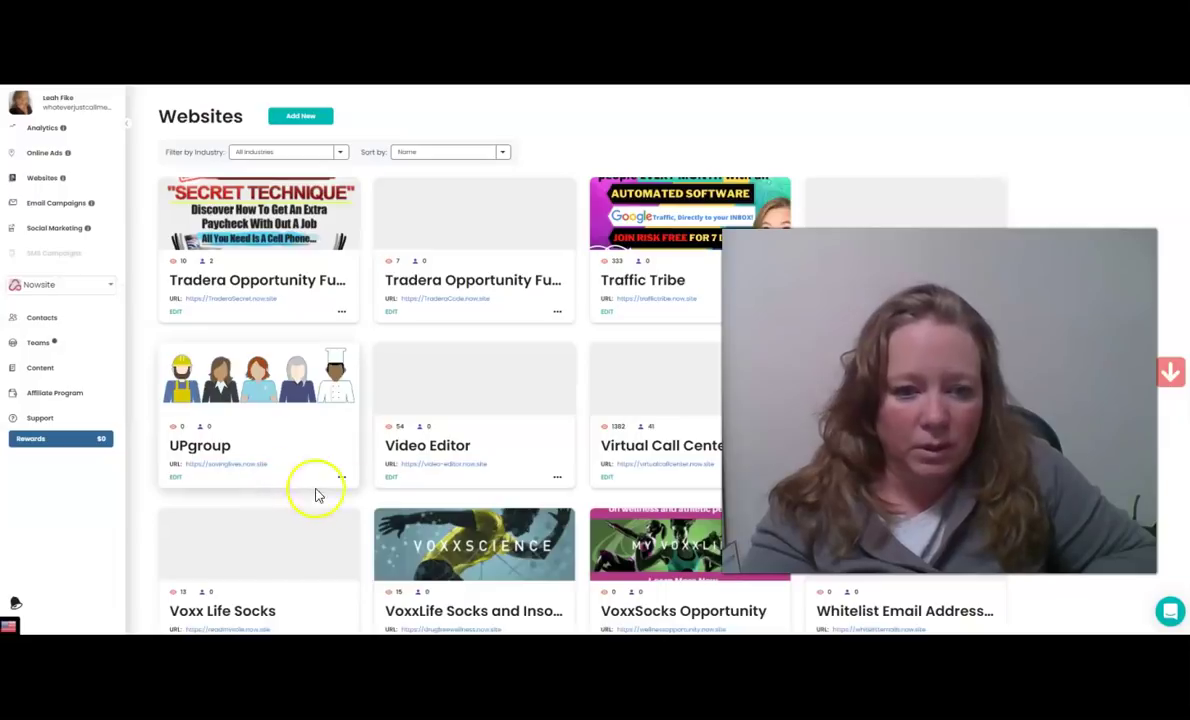
# Scroll through the name-sorted website grid looking for Nowsite Rewards.
pyautogui.scroll(-2, 540, 360)
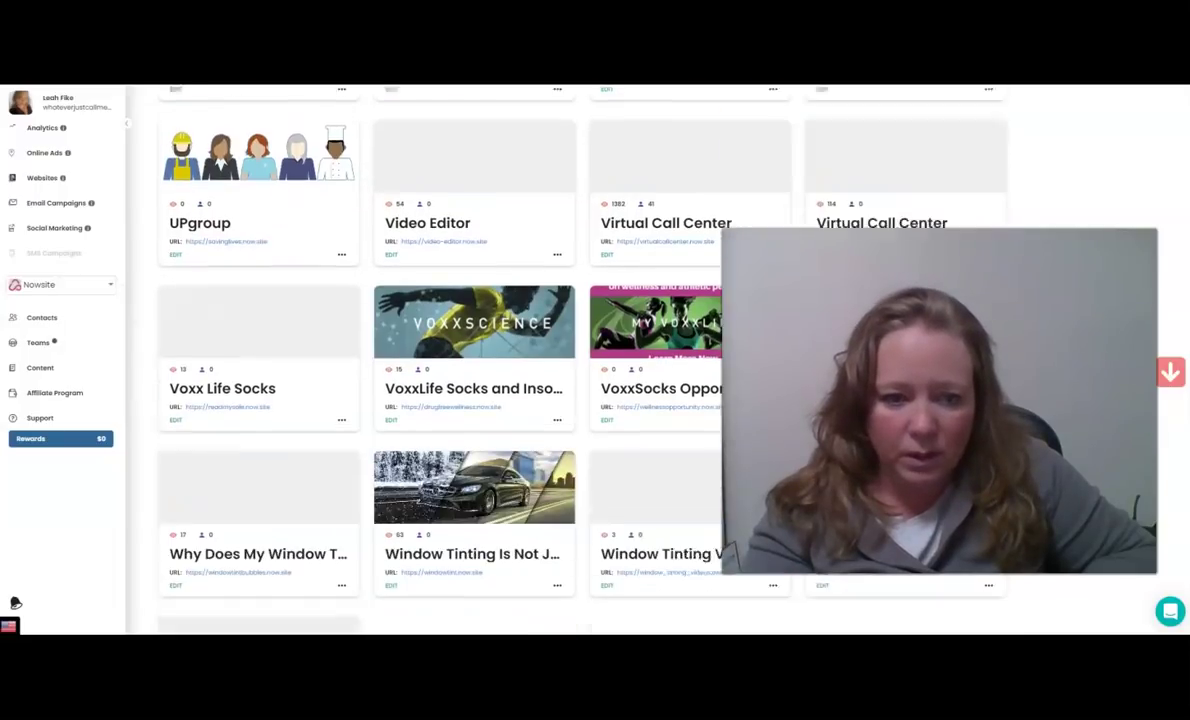
pyautogui.scroll(-1, 540, 360)
pyautogui.scroll(-1, 540, 360)
pyautogui.scroll(4, 540, 360)
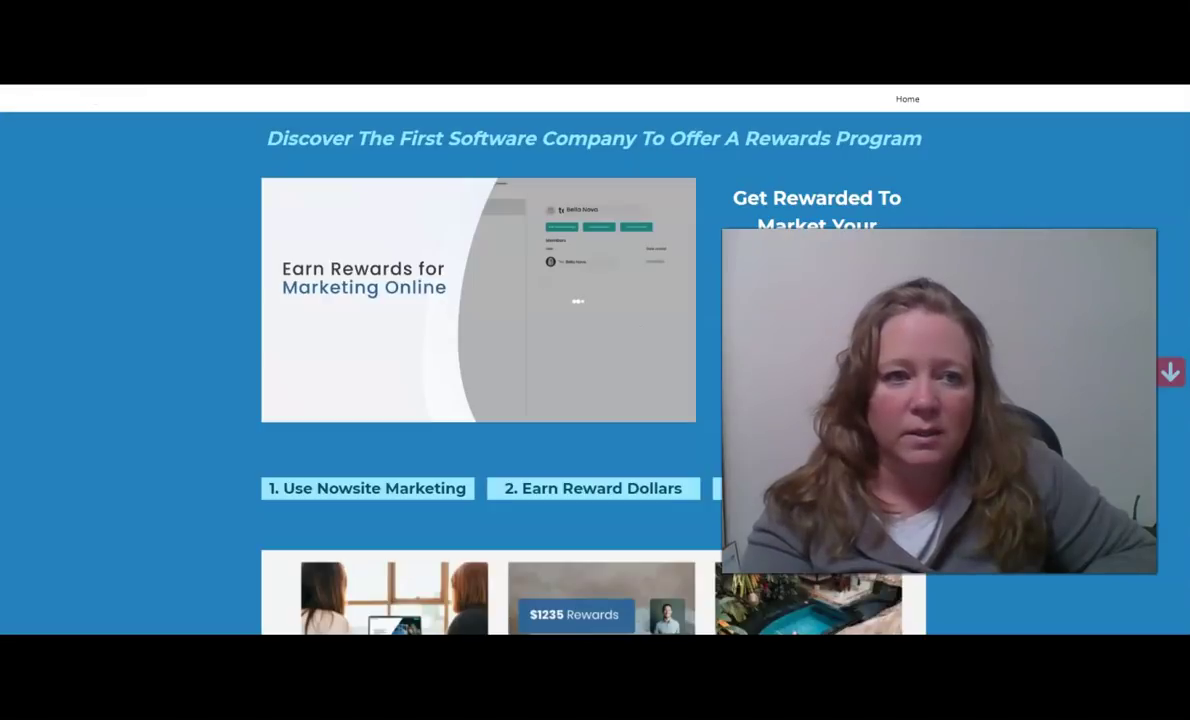
pyautogui.scroll(-1, 645, 345)
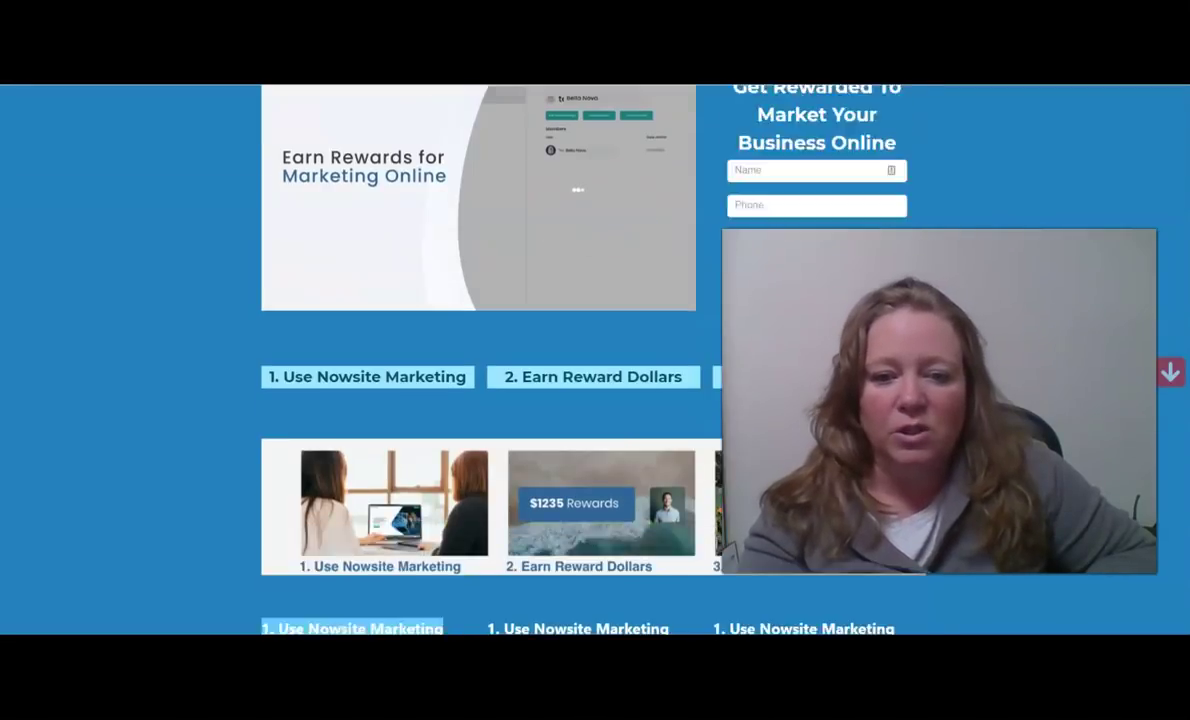
pyautogui.scroll(-4, 645, 345)
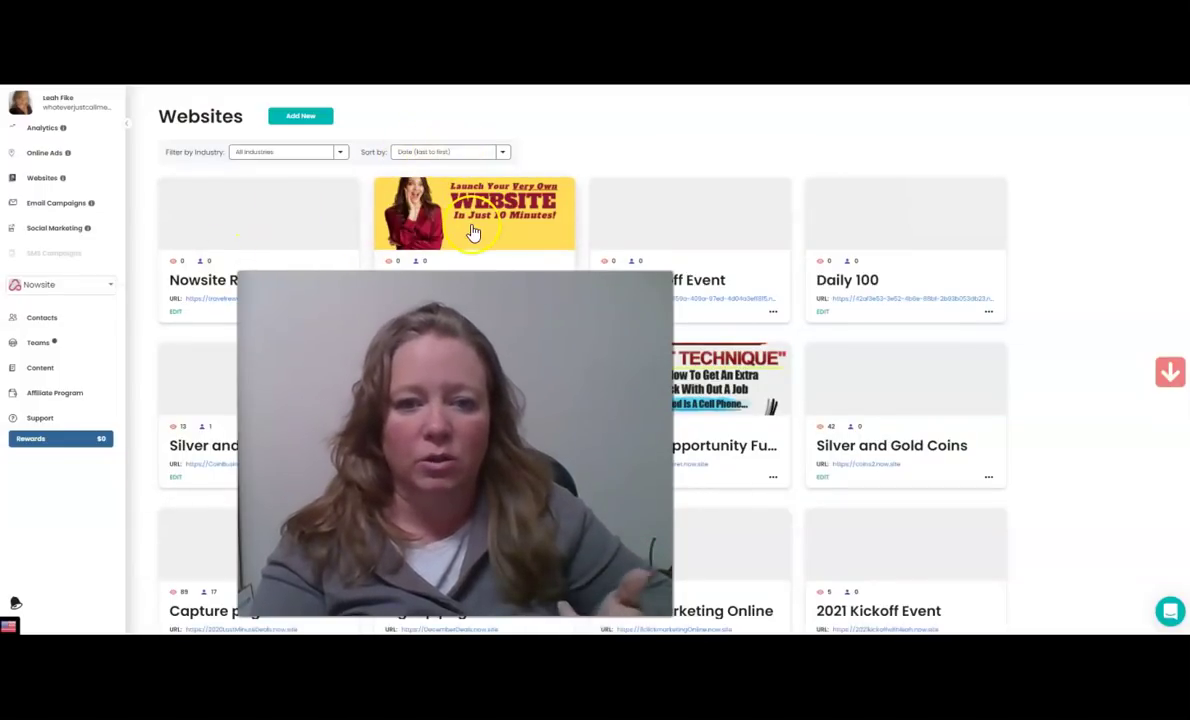
# Open Nowsite Rewards in the website builder and begin editing its Home page.
pyautogui.click(175, 318)
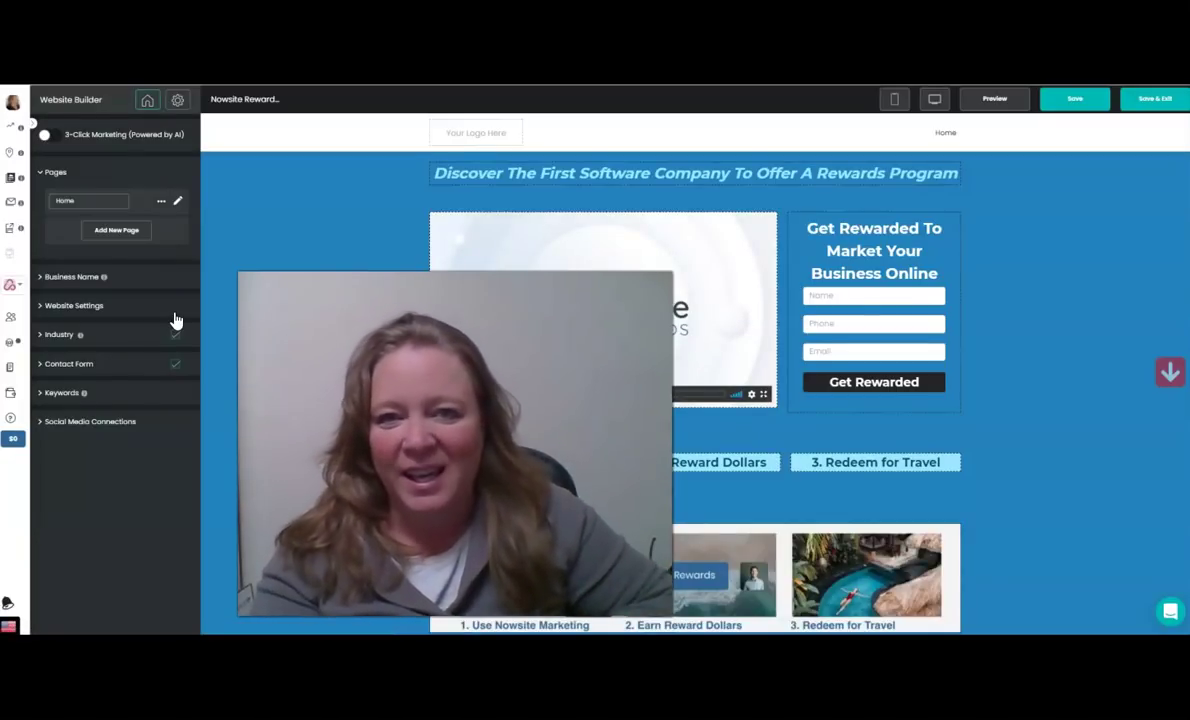
pyautogui.click(212, 332)
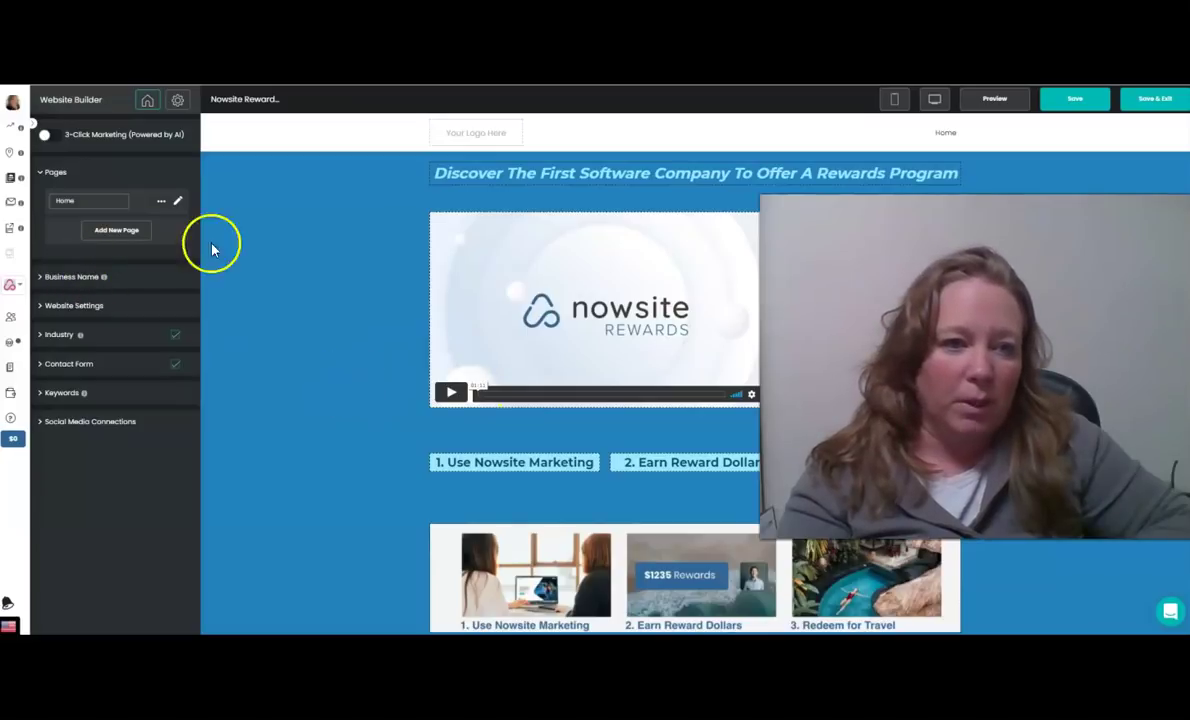
pyautogui.click(178, 205)
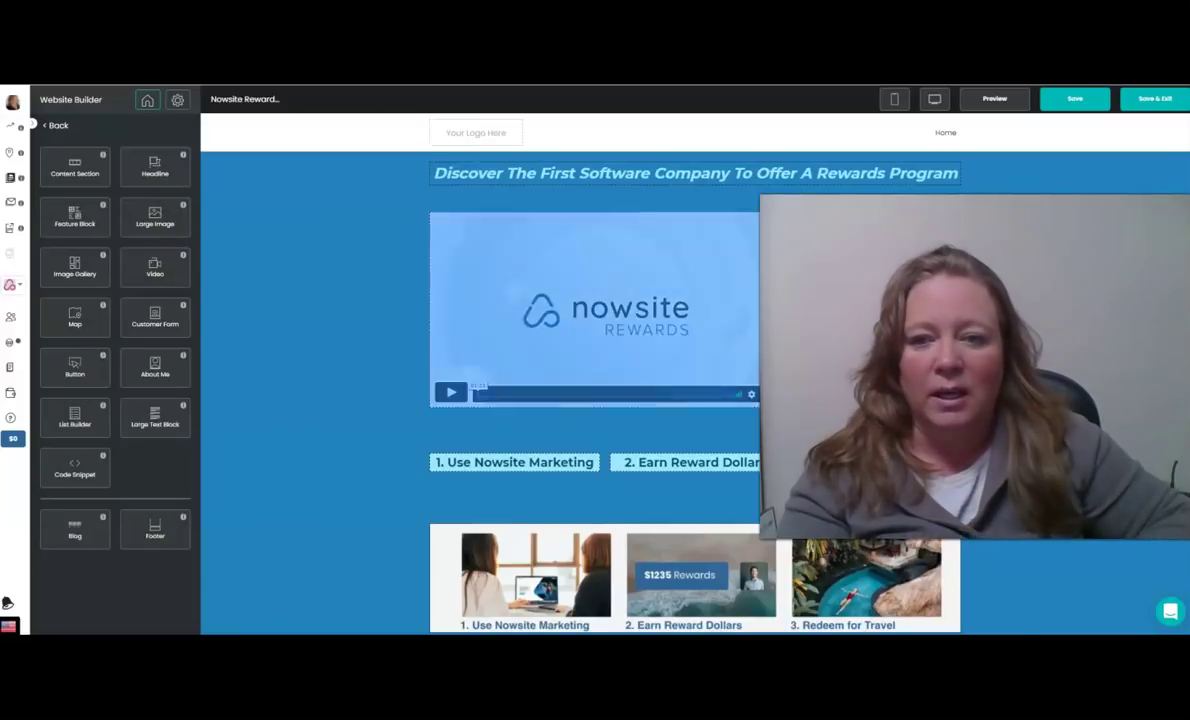
# Set the sign-up form's Button Action to Redirect URL.
pyautogui.click(850, 300)
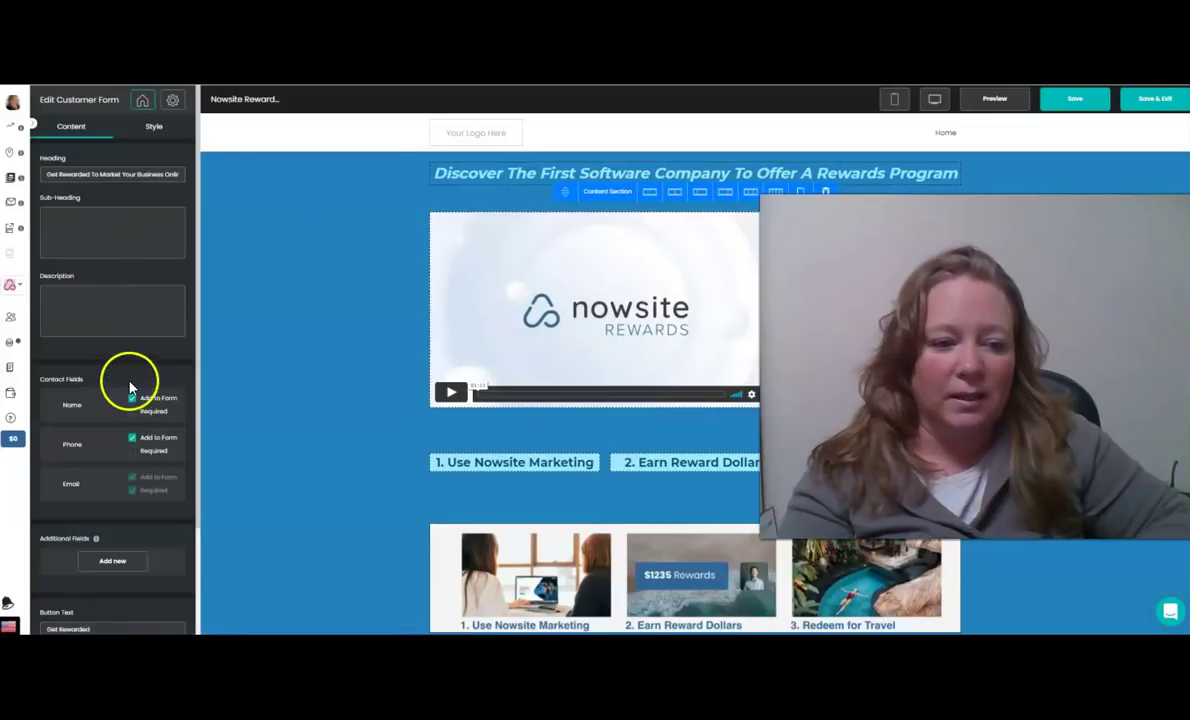
pyautogui.scroll(-3, 119, 385)
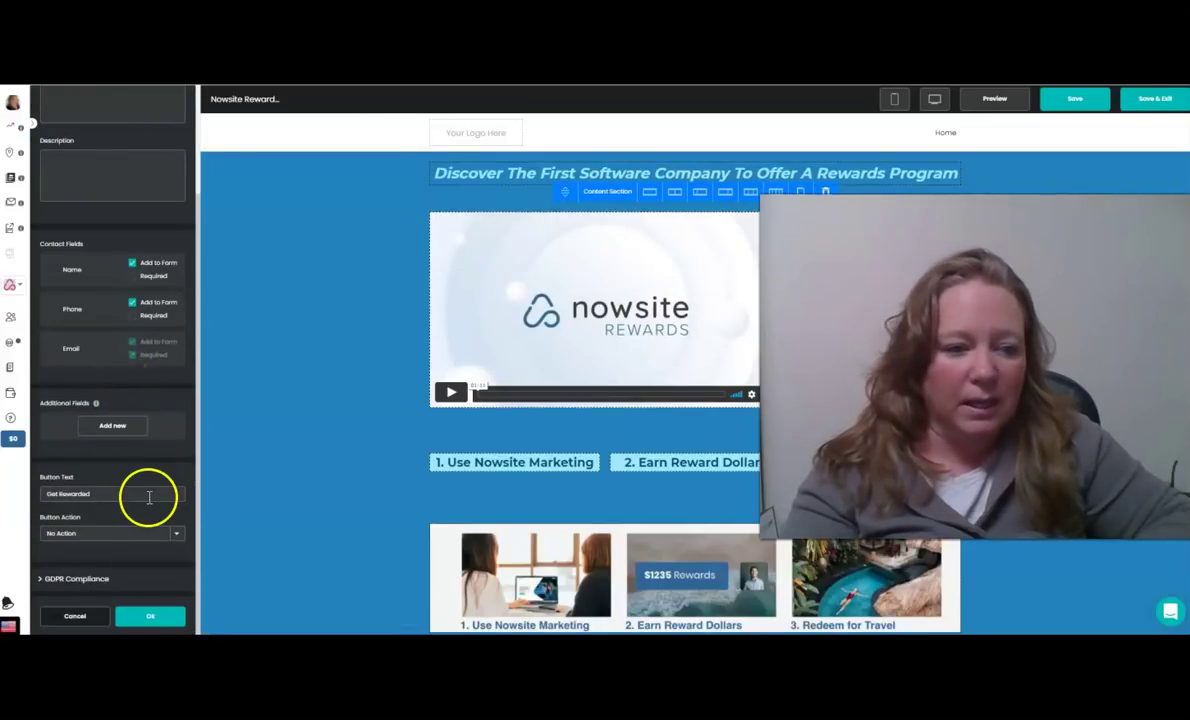
pyautogui.click(176, 536)
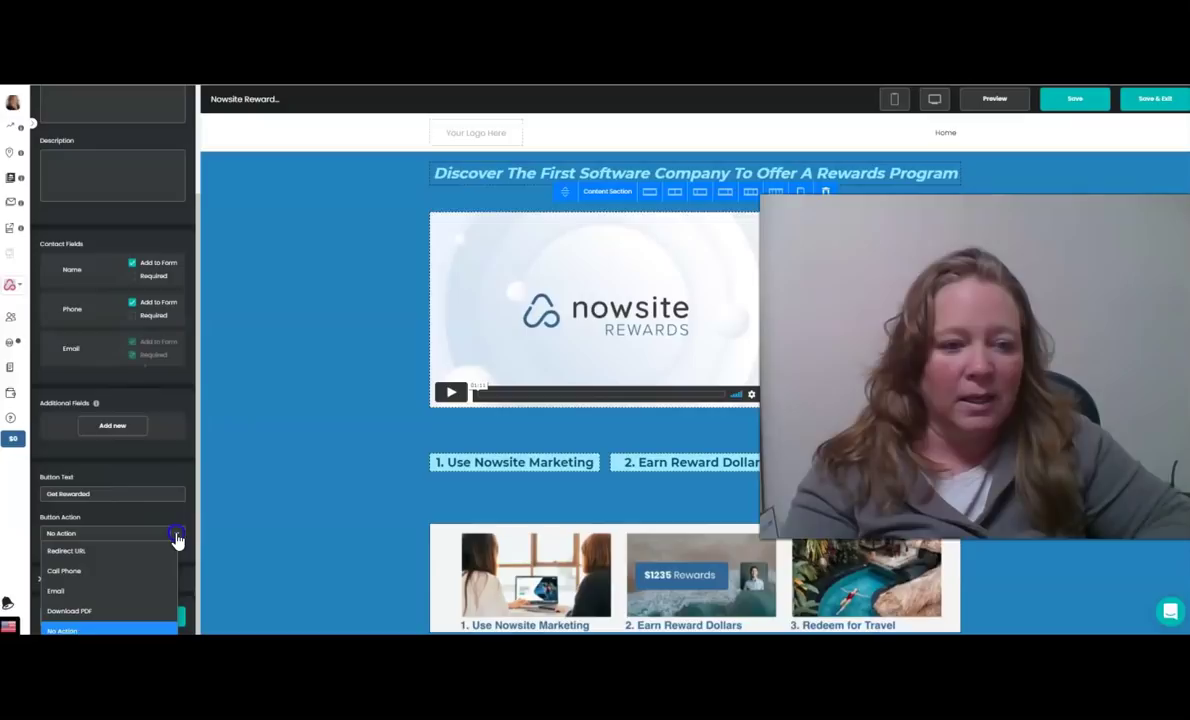
pyautogui.click(153, 558)
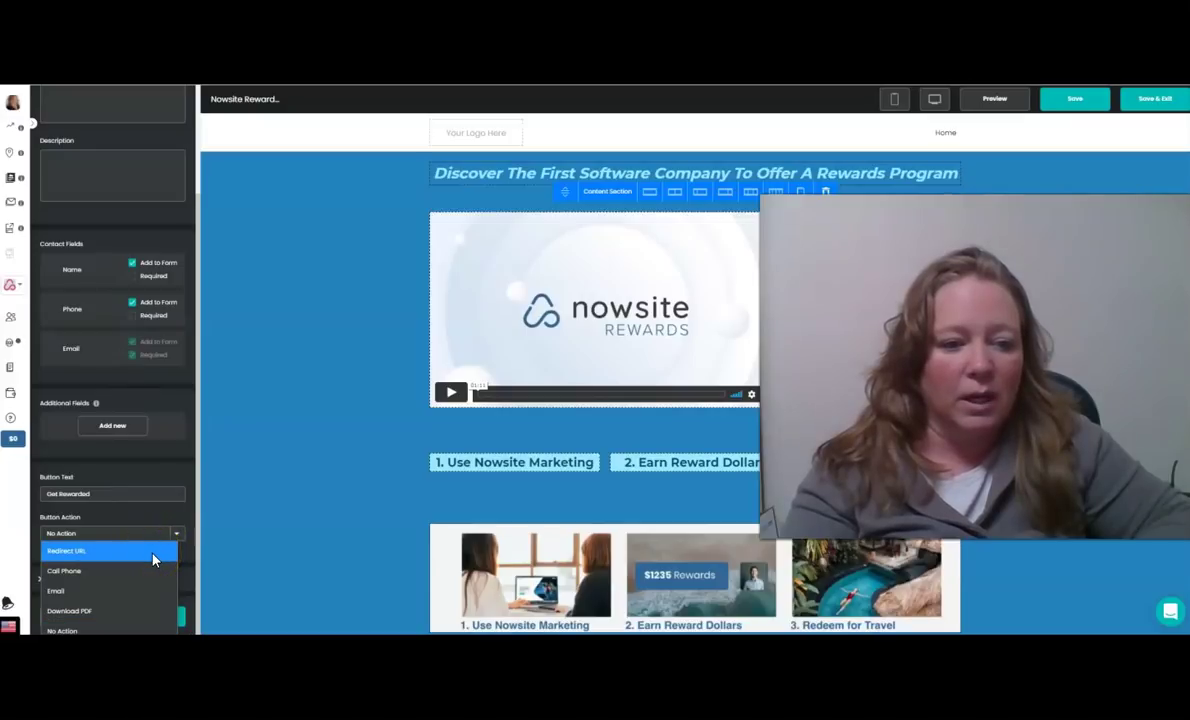
pyautogui.click(153, 551)
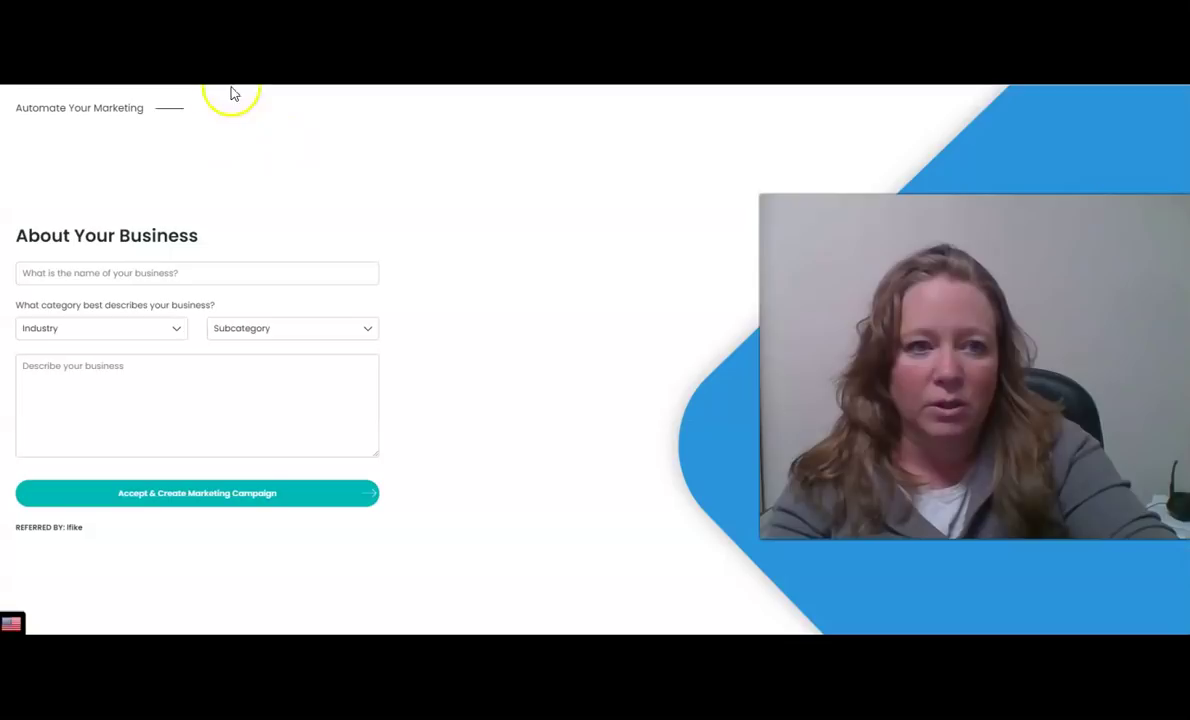
# Paste the copied get-started referral address as the form's Button URL.
pyautogui.rightClick(245, 78)
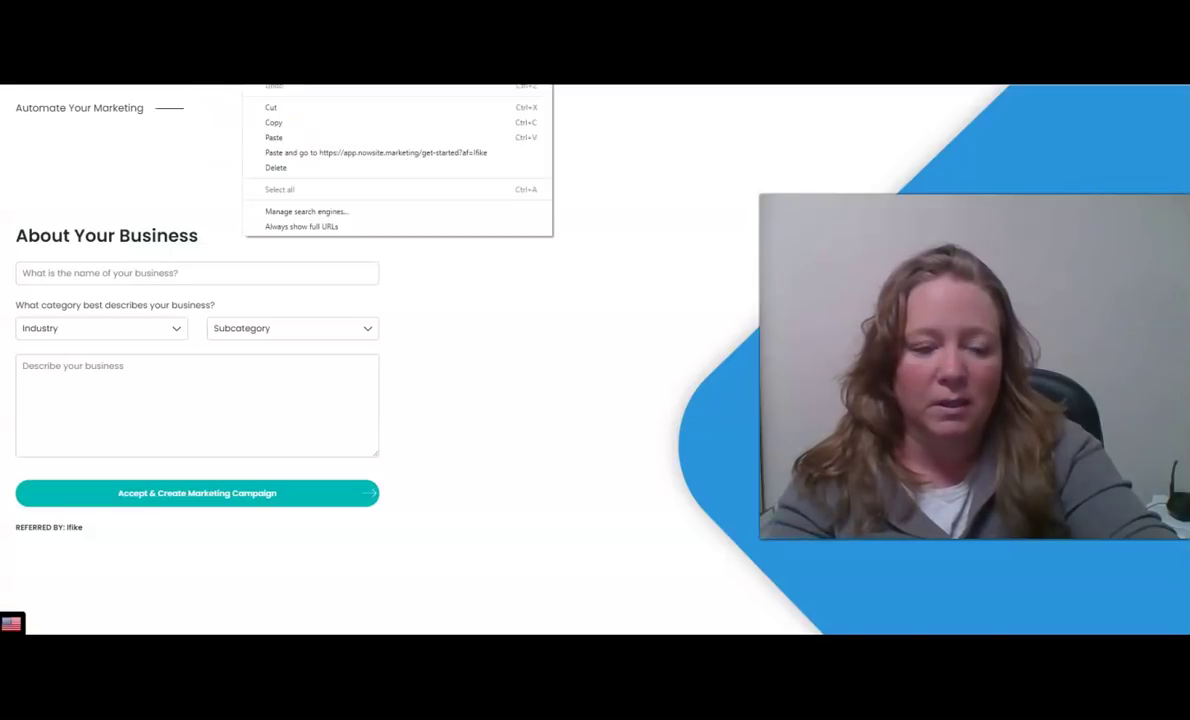
pyautogui.click(277, 141)
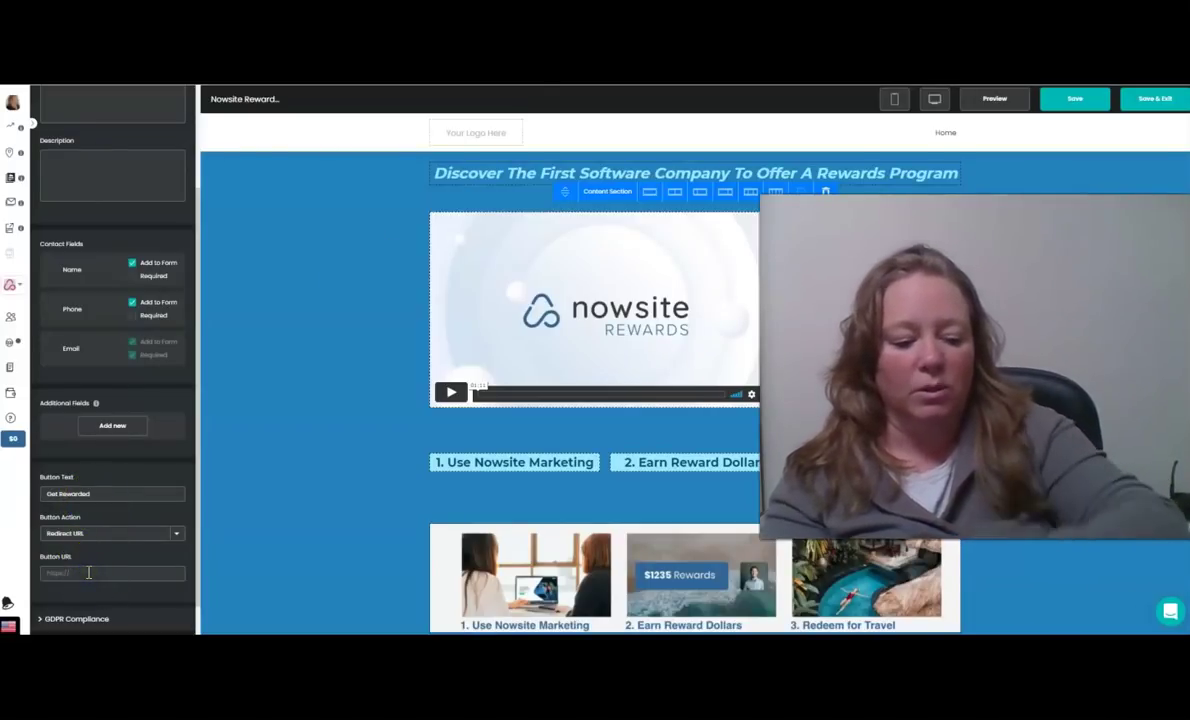
pyautogui.hotkey('ctrl', 'v')
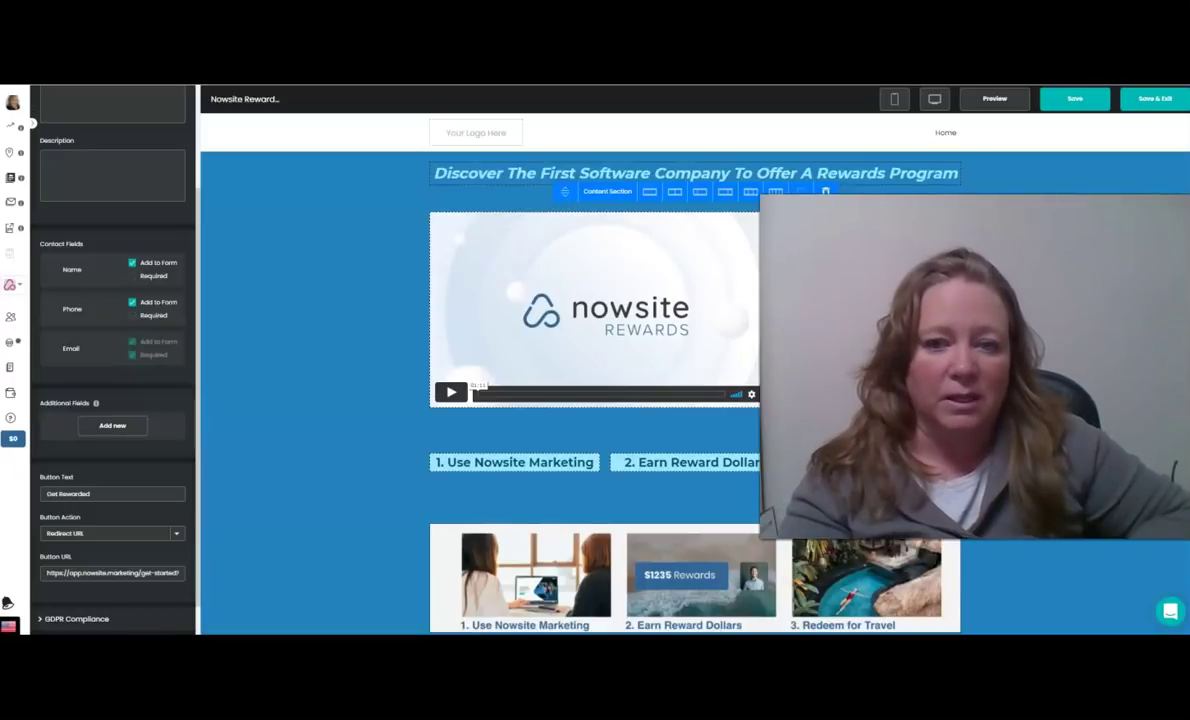
pyautogui.scroll(-2, 132, 425)
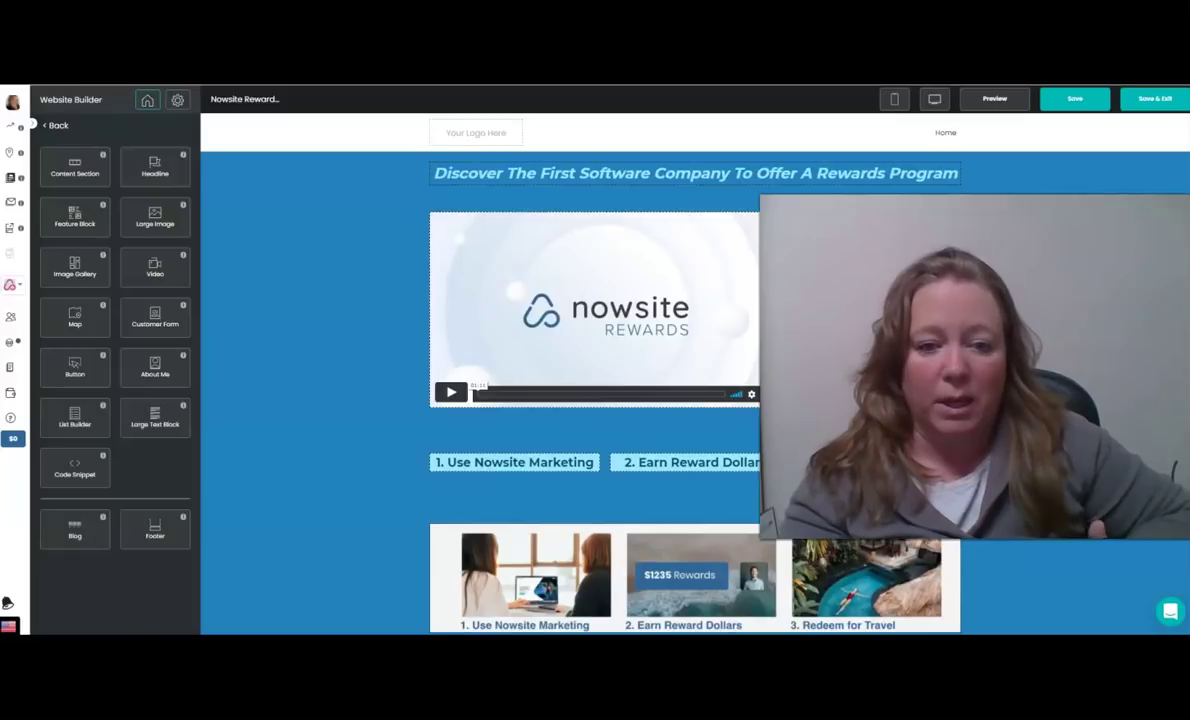
# Check the '1. Use Nowsite Marketing' headline's style and content unchanged, then save the site.
pyautogui.click(490, 466)
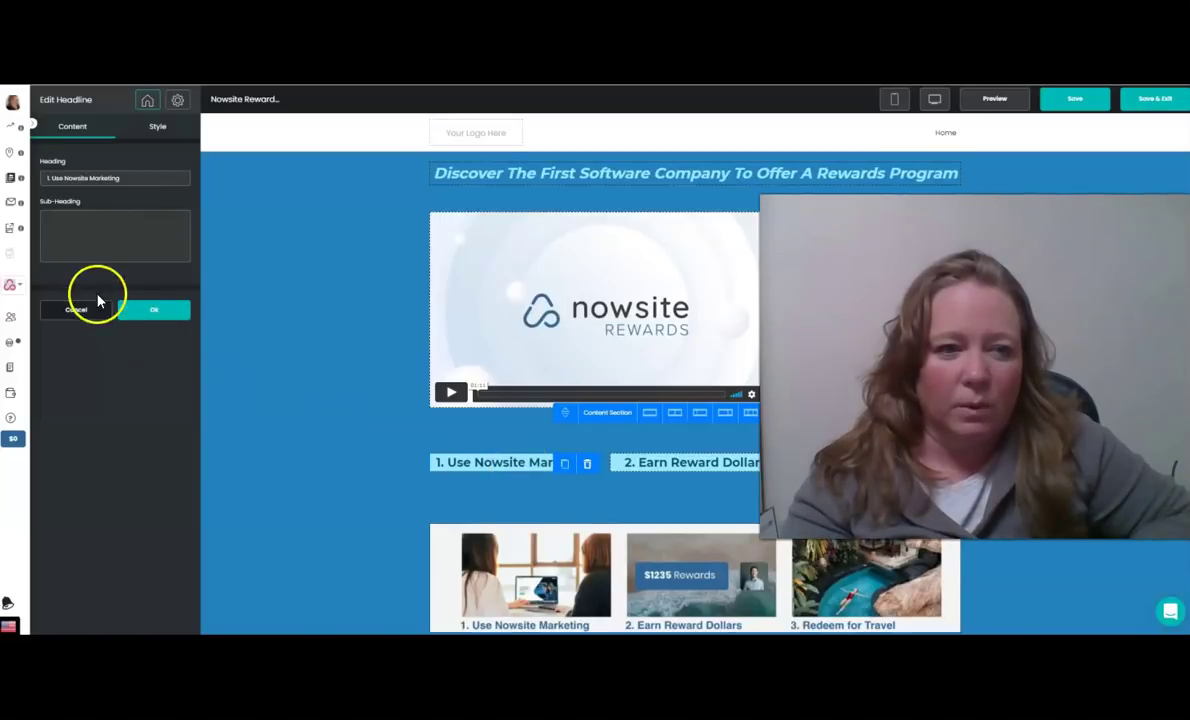
pyautogui.click(156, 127)
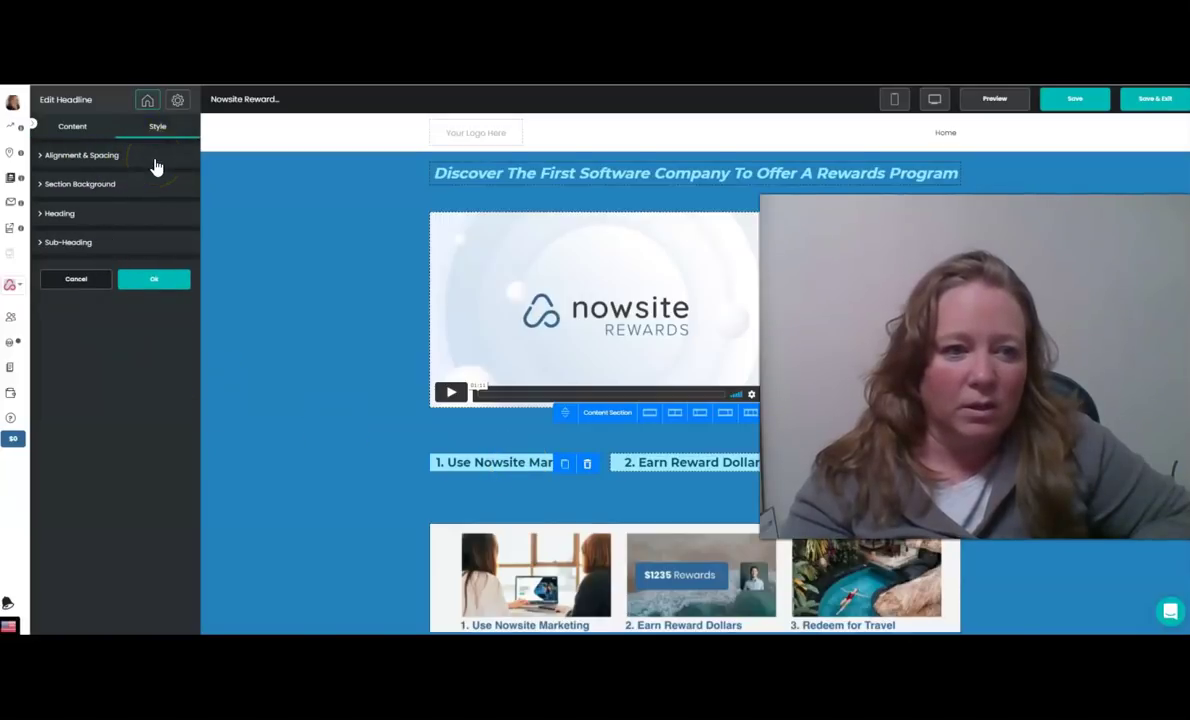
pyautogui.click(72, 128)
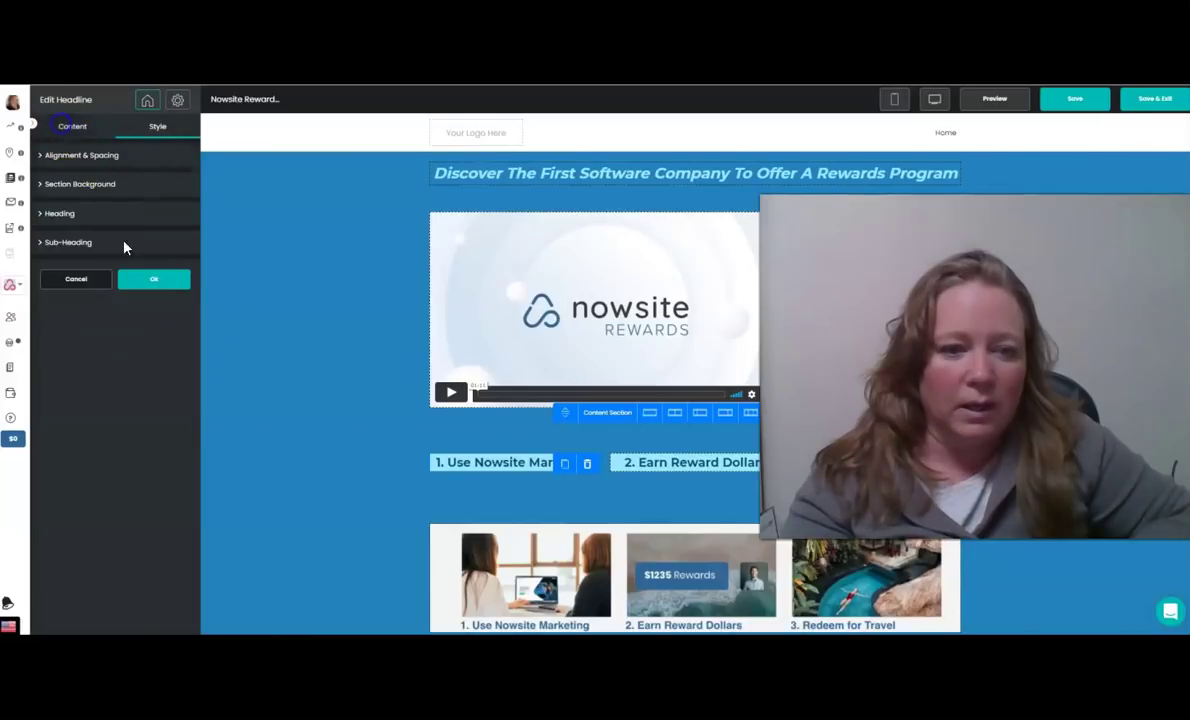
pyautogui.click(150, 311)
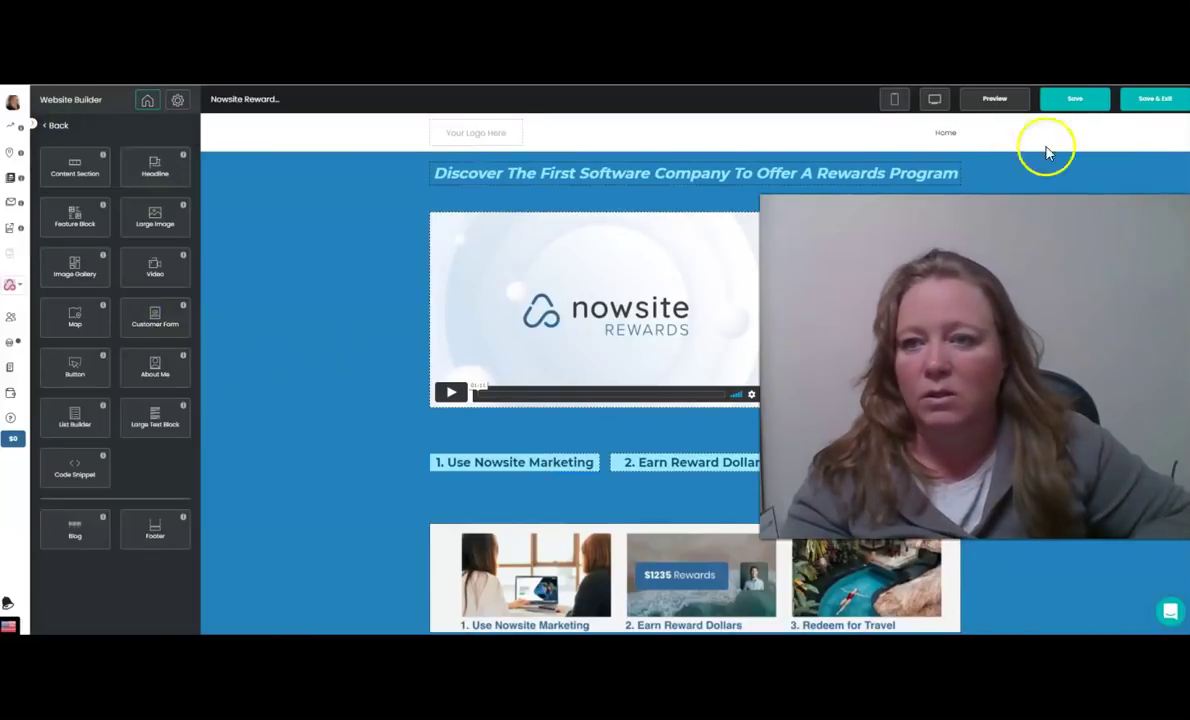
pyautogui.click(1073, 103)
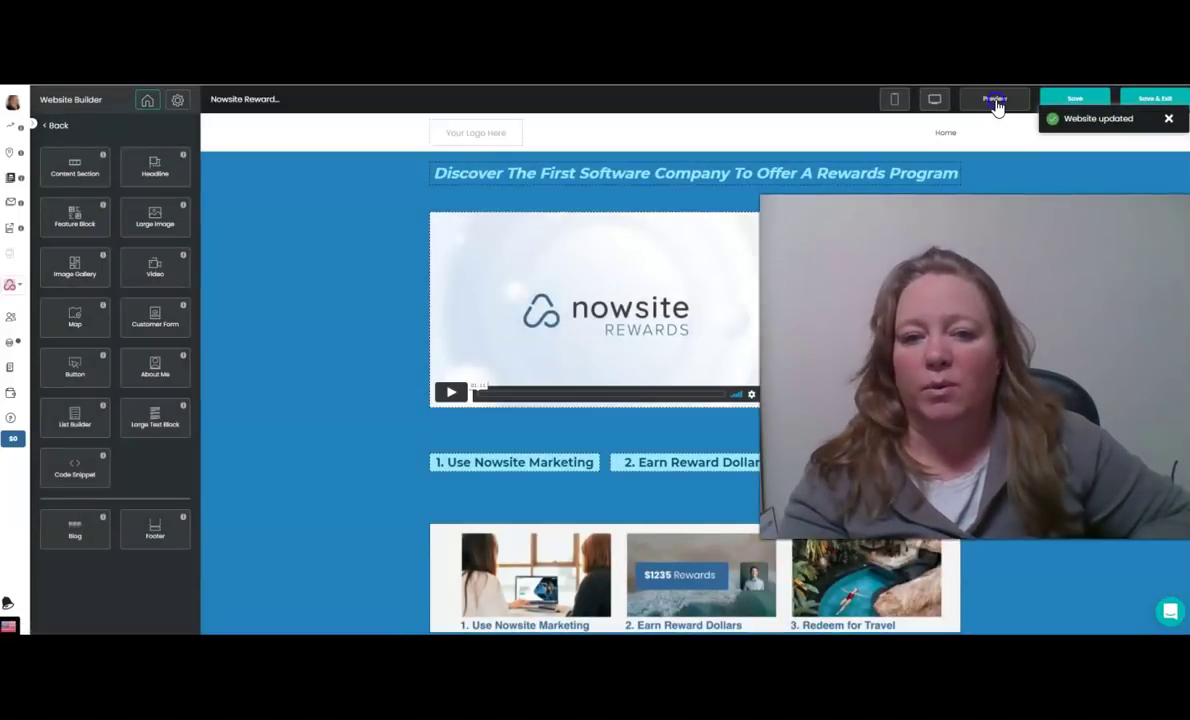
# Preview the live page and select the step labels like '1. Use Nowsite Marketing'.
pyautogui.click(995, 100)
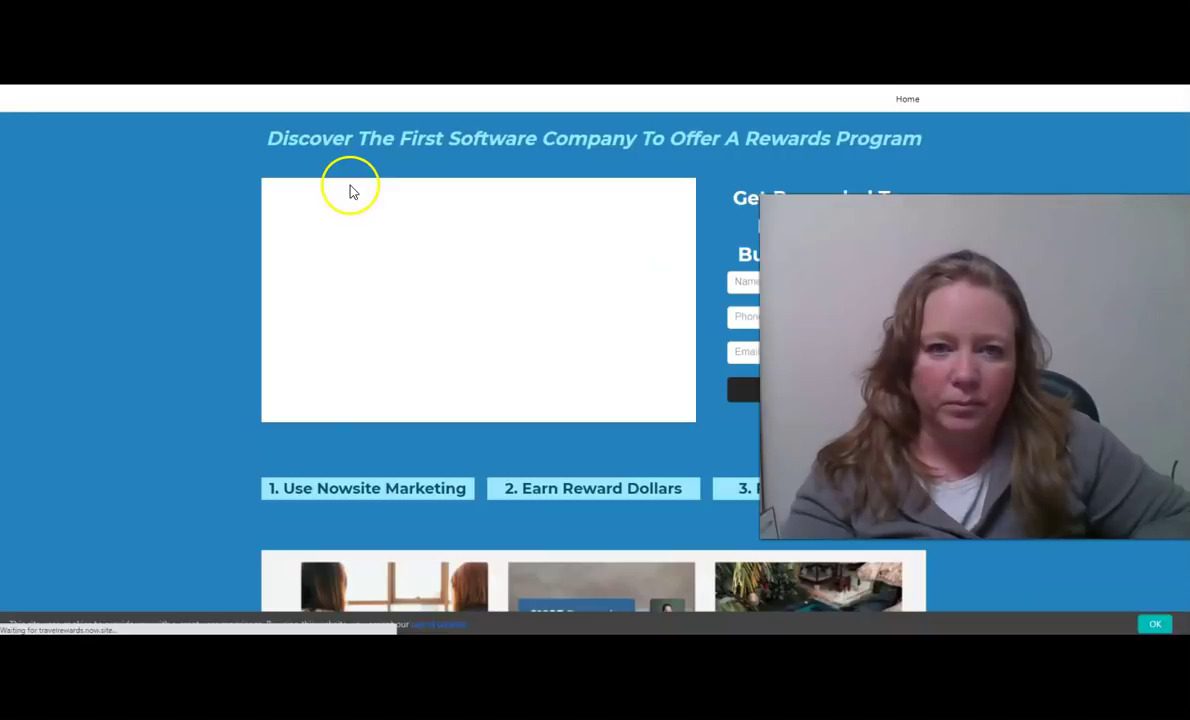
pyautogui.doubleClick(350, 488)
pyautogui.tripleClick(563, 488)
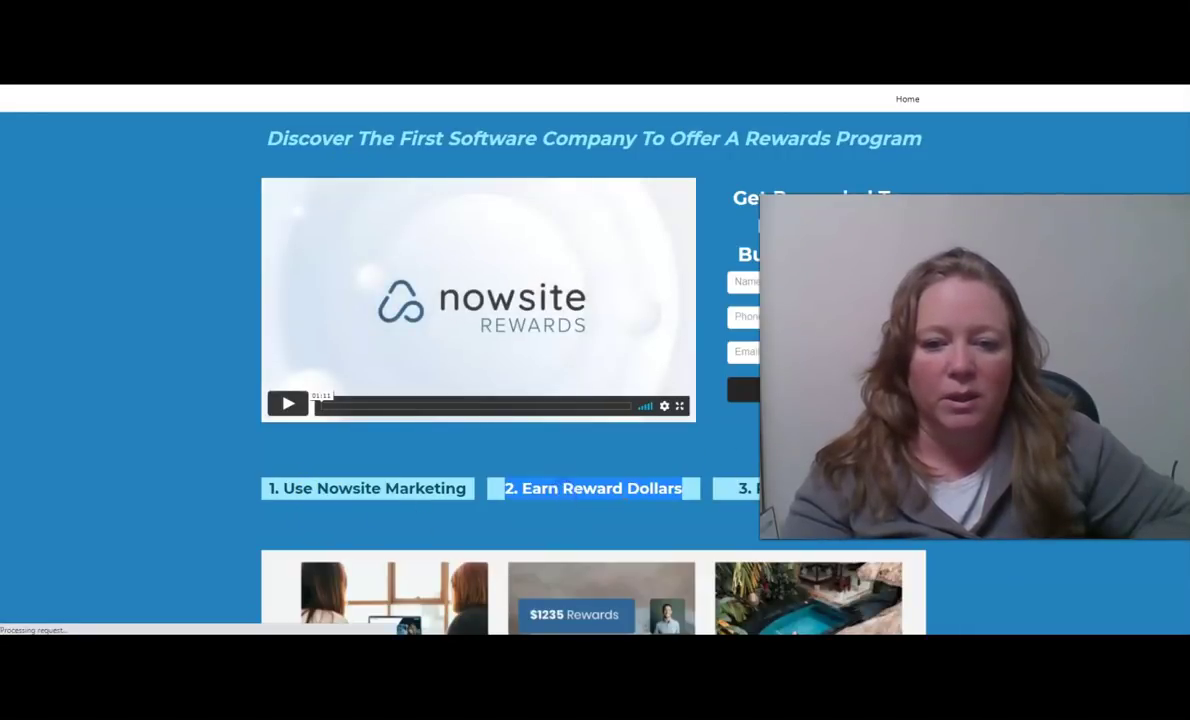
pyautogui.click(489, 486)
pyautogui.tripleClick(306, 484)
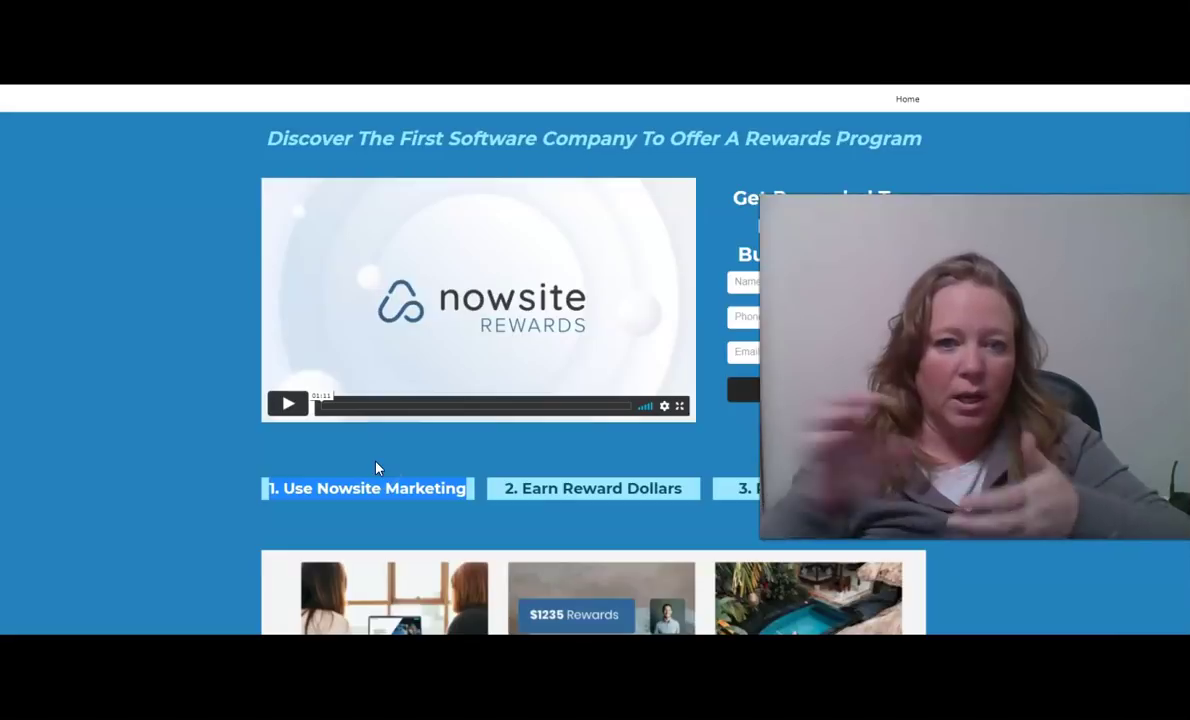
# Follow the '1. Use Nowsite Marketing' link below the images and review the resulting page.
pyautogui.click(929, 106)
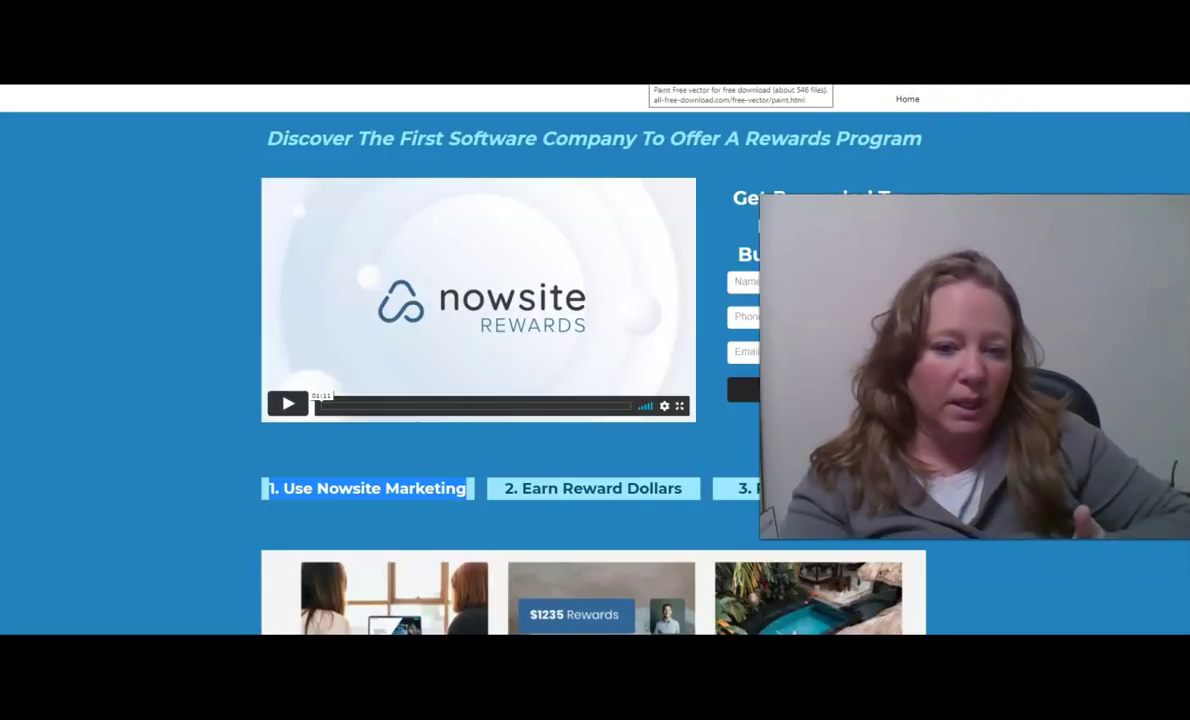
pyautogui.scroll(-1, 640, 340)
pyautogui.scroll(-3, 640, 340)
pyautogui.scroll(-1, 640, 380)
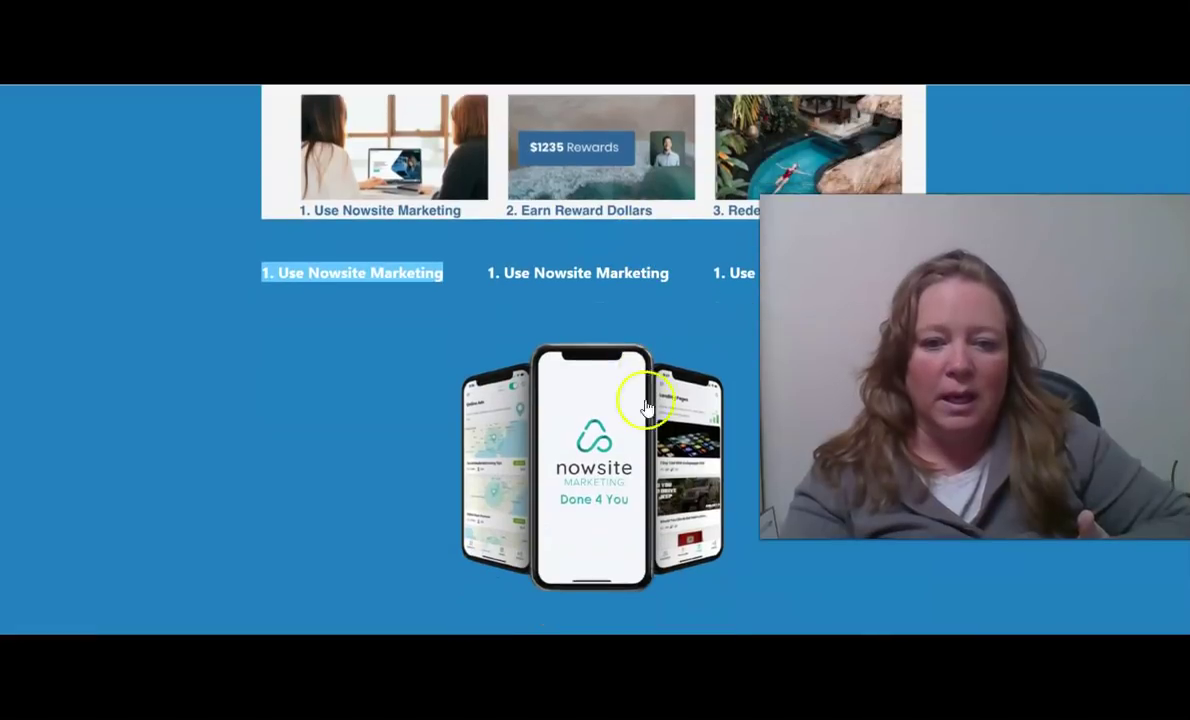
pyautogui.click(632, 487)
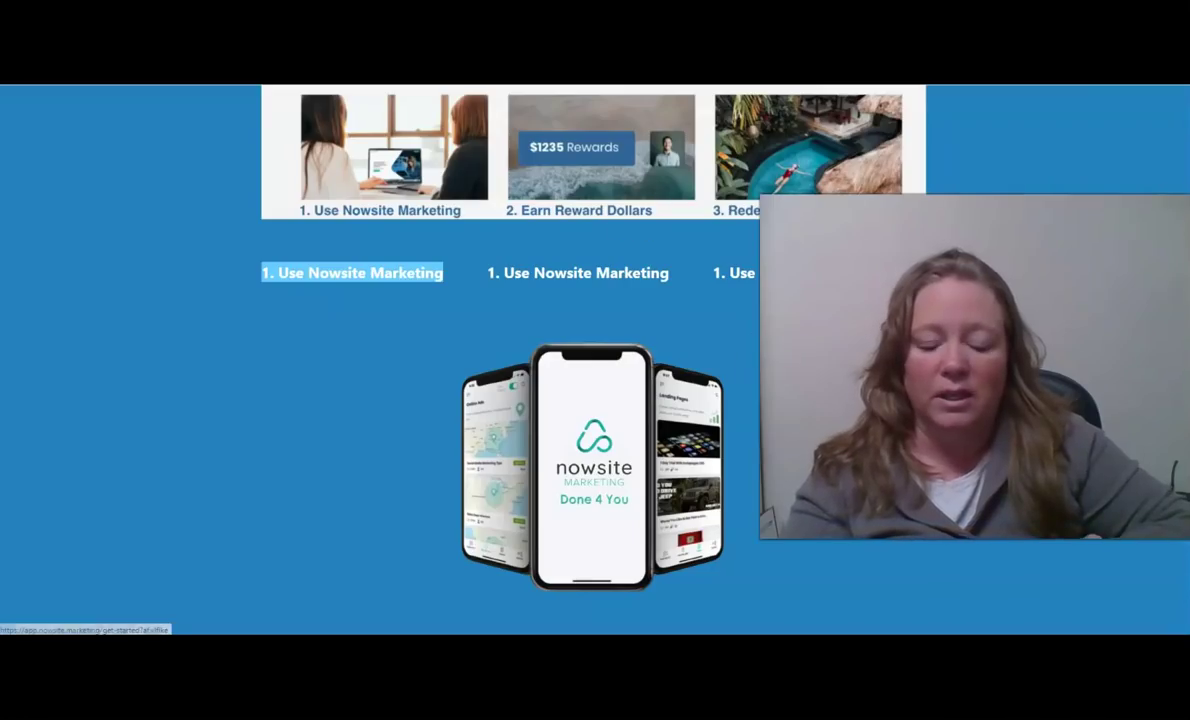
pyautogui.scroll(5, 595, 360)
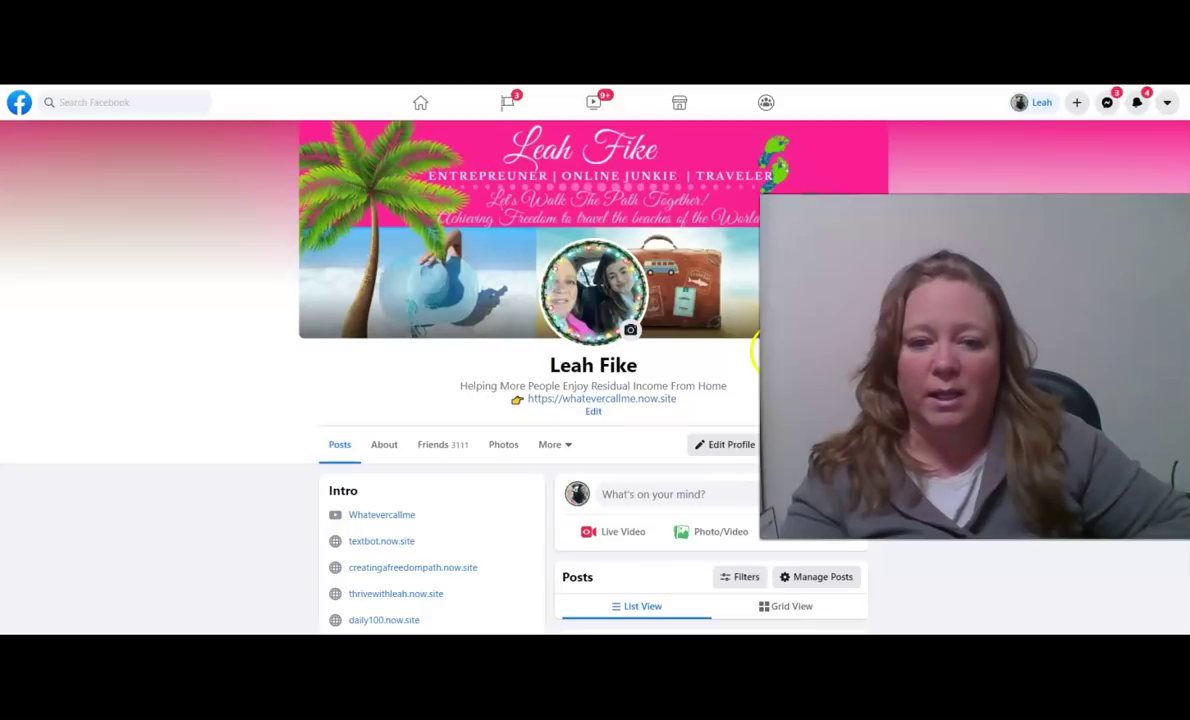
pyautogui.scroll(-2, 458, 452)
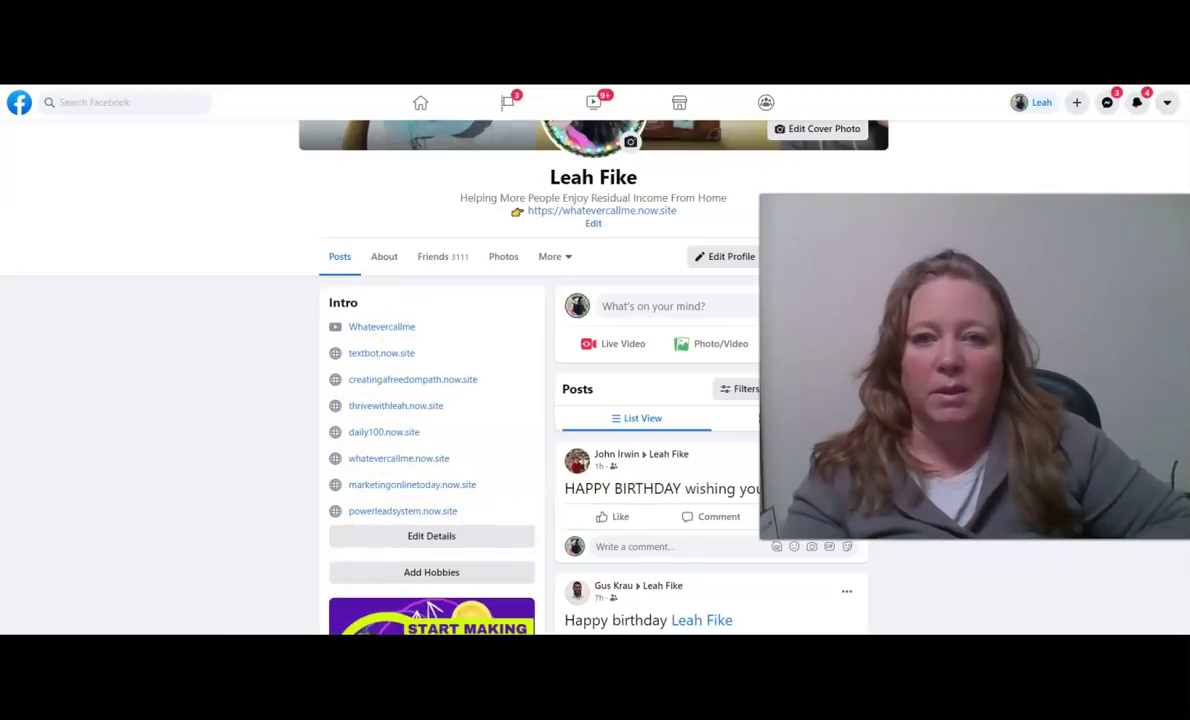
pyautogui.scroll(2, 430, 400)
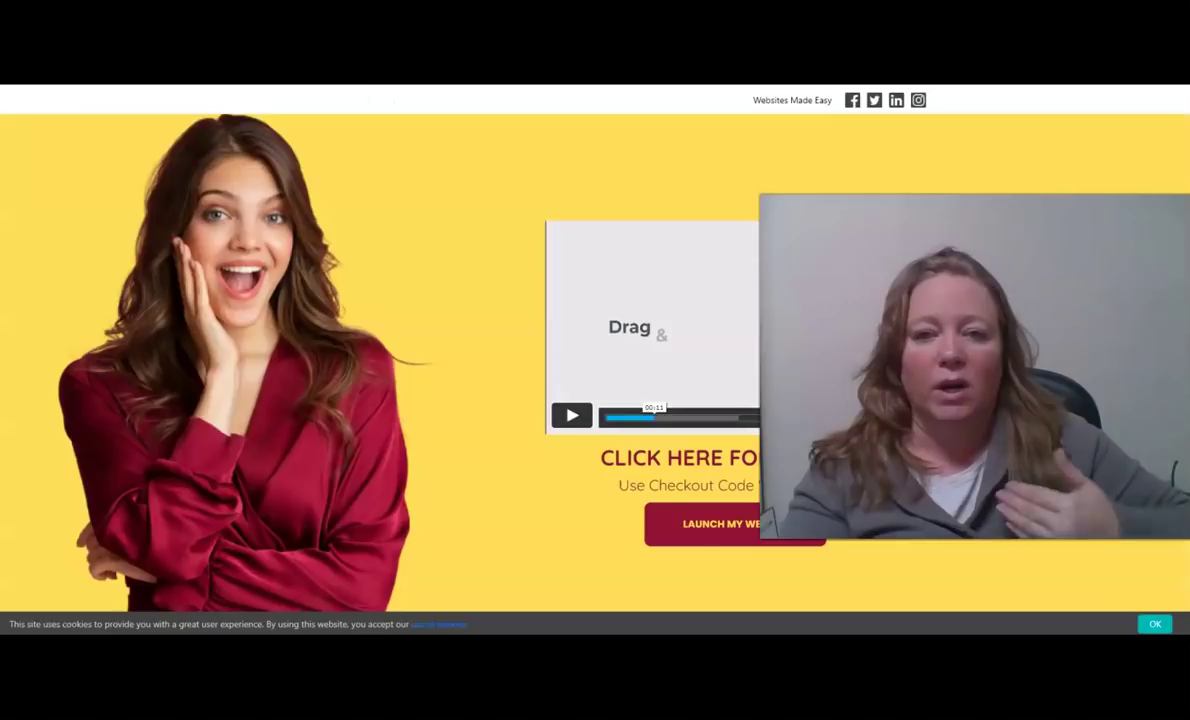
# Open the site's LinkedIn profile link, then follow its Instagram link.
pyautogui.click(897, 102)
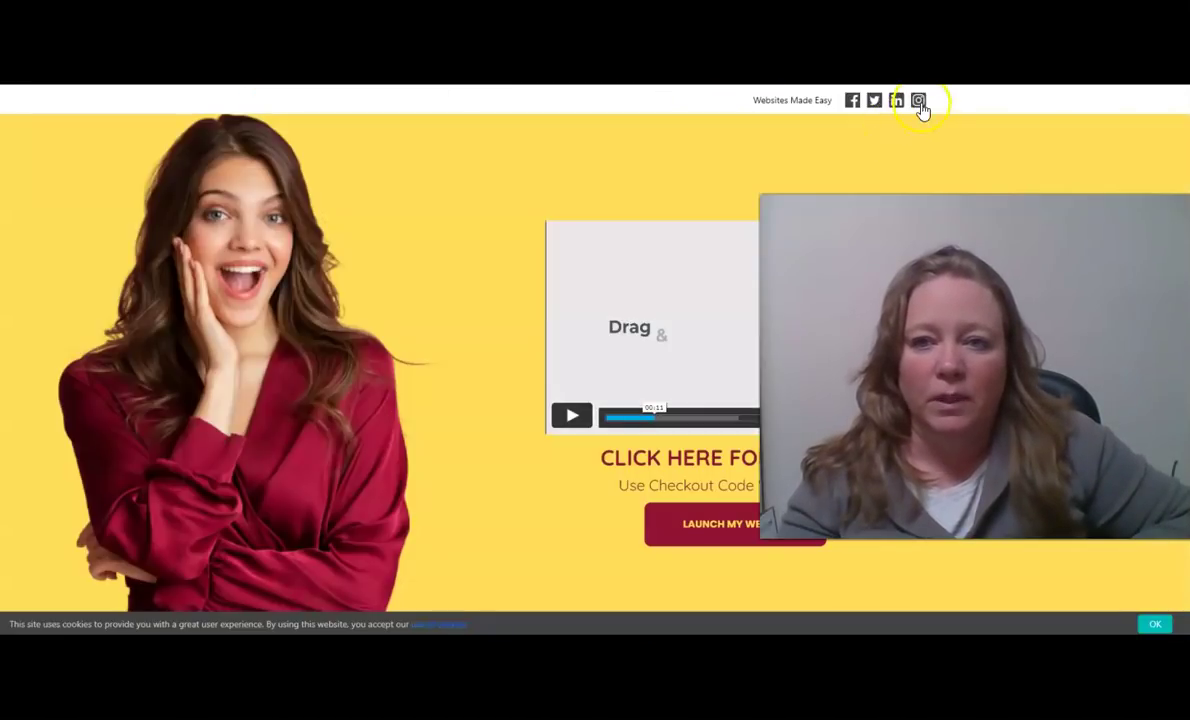
pyautogui.click(920, 103)
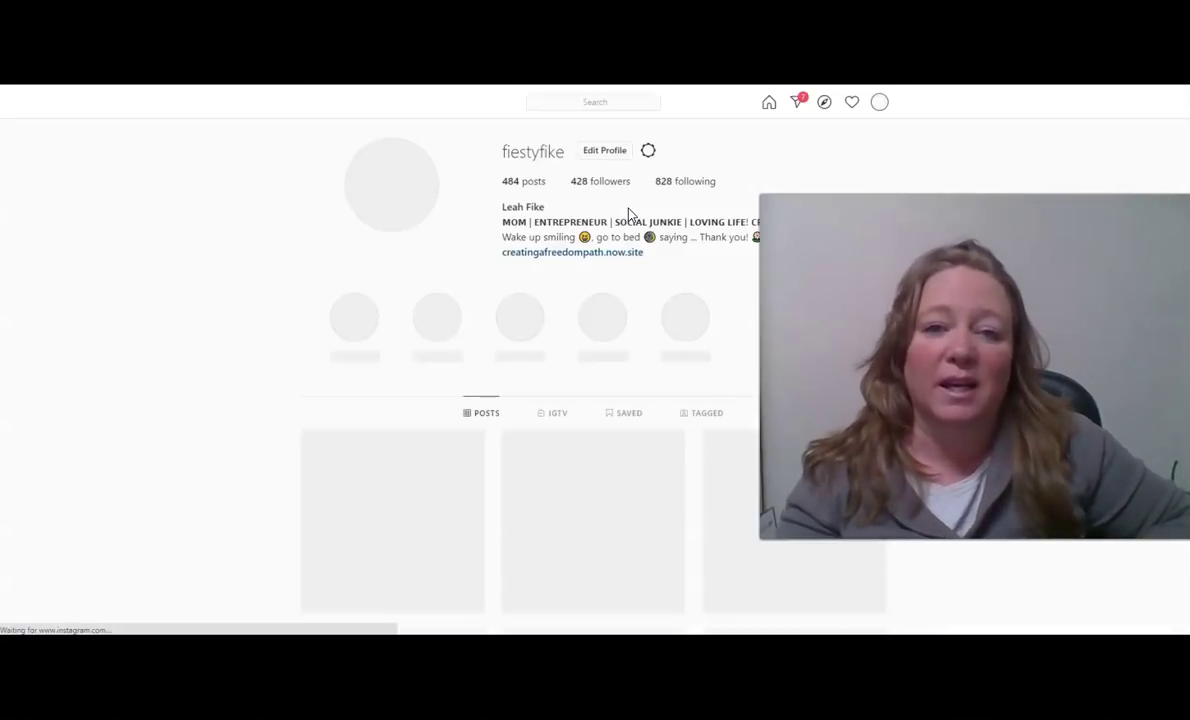
# Browse the Instagram profile's posts, then return to the Rewards page preview tab.
pyautogui.scroll(-1, 593, 400)
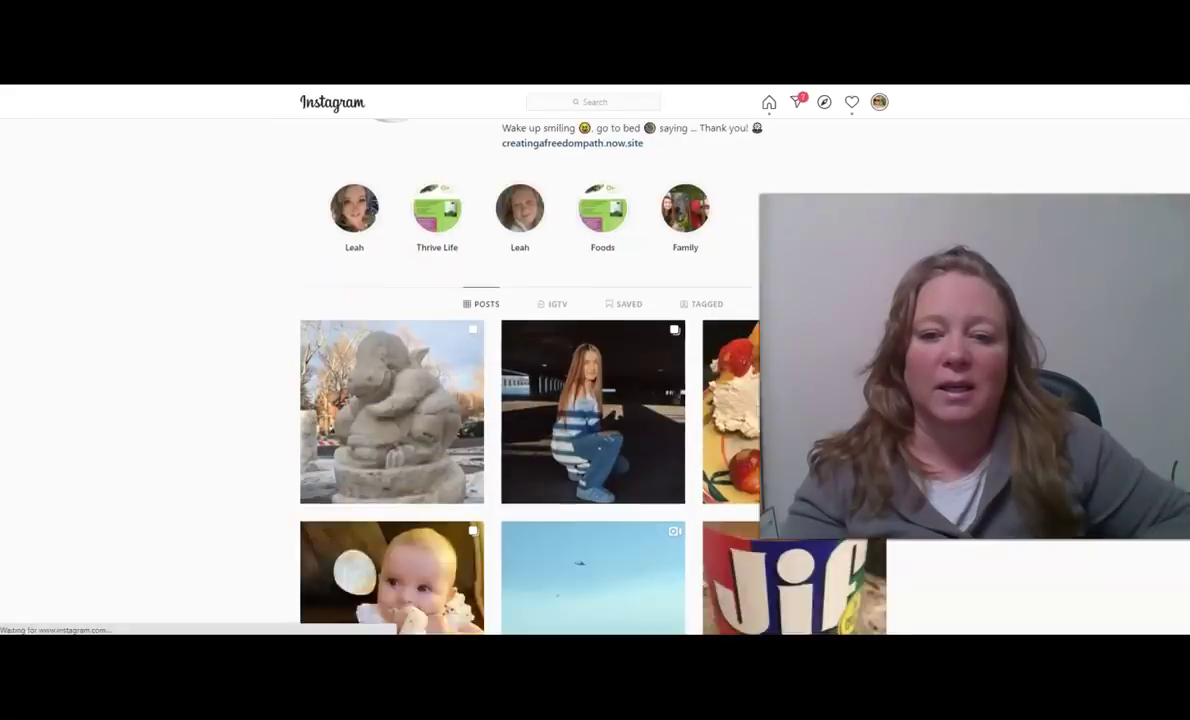
pyautogui.scroll(-4, 593, 400)
pyautogui.scroll(-2, 593, 400)
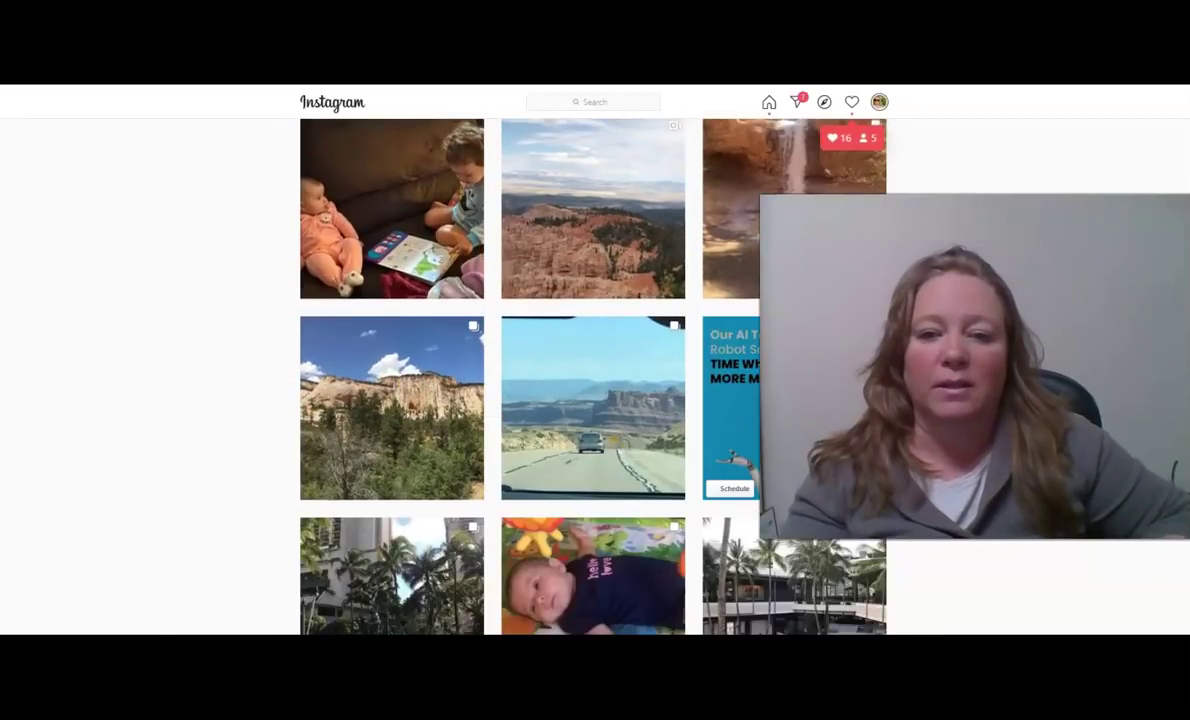
pyautogui.scroll(4, 593, 400)
pyautogui.scroll(4, 593, 400)
pyautogui.click(766, 104)
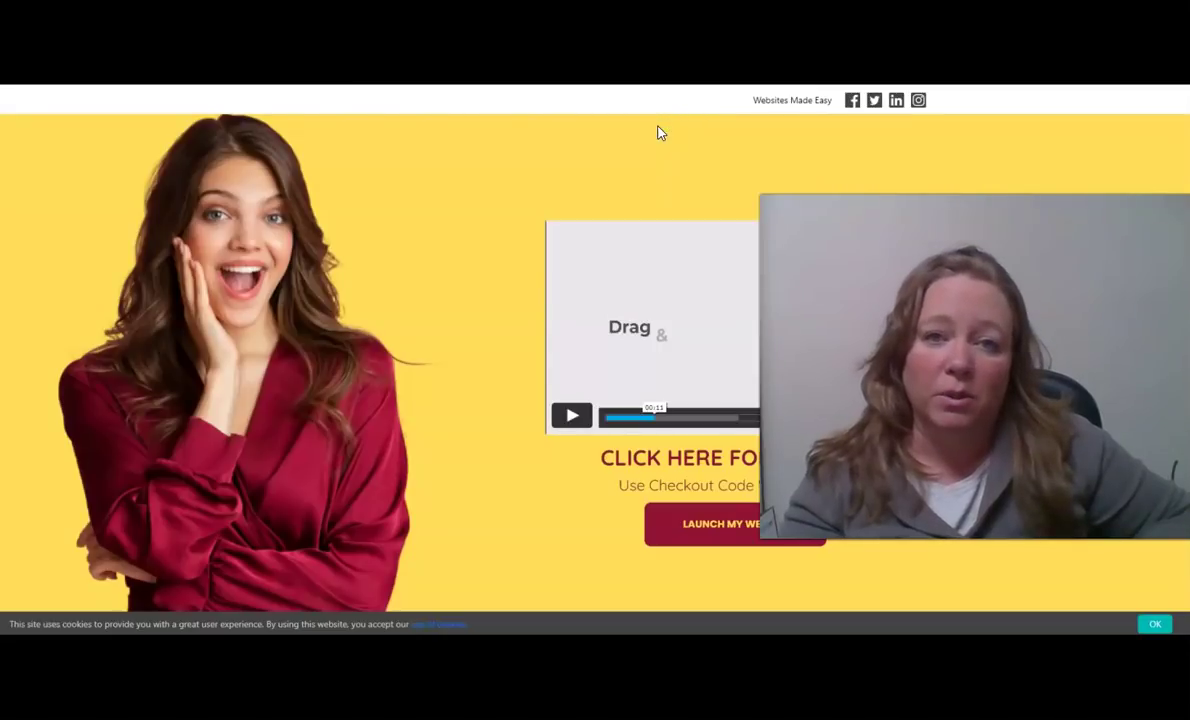
pyautogui.click(684, 168)
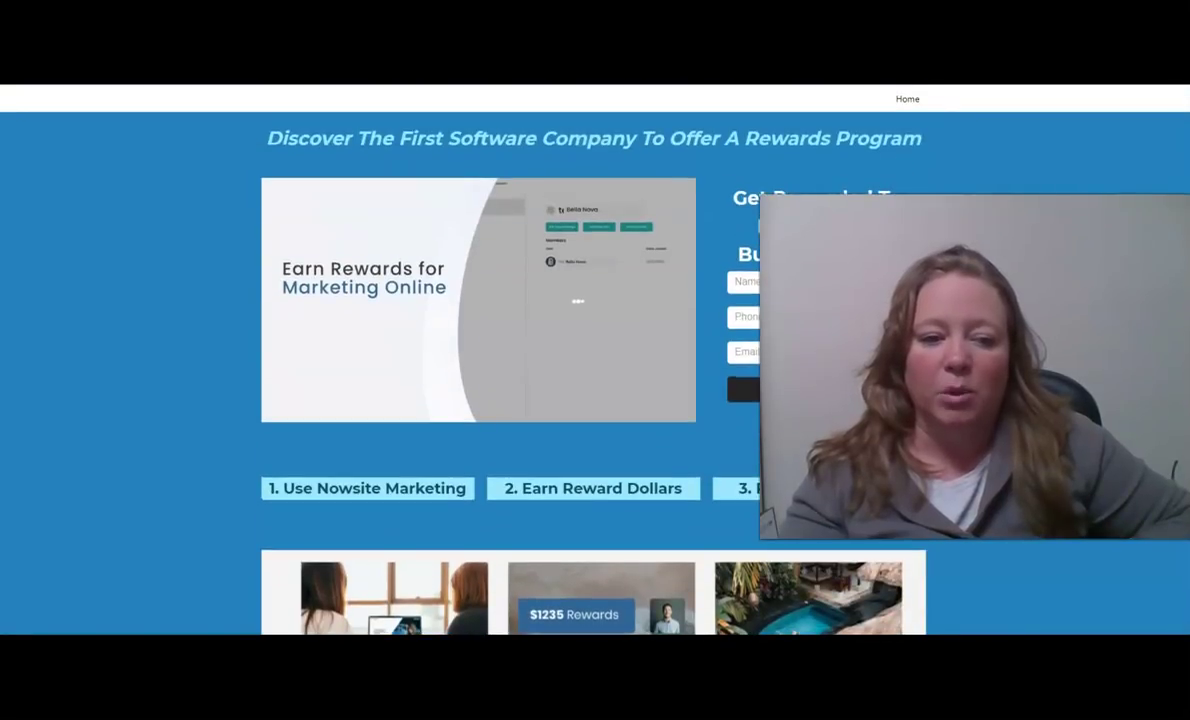
# Scroll the live Rewards page and test the 'Use Nowsite Marketing' link again.
pyautogui.scroll(-1, 595, 400)
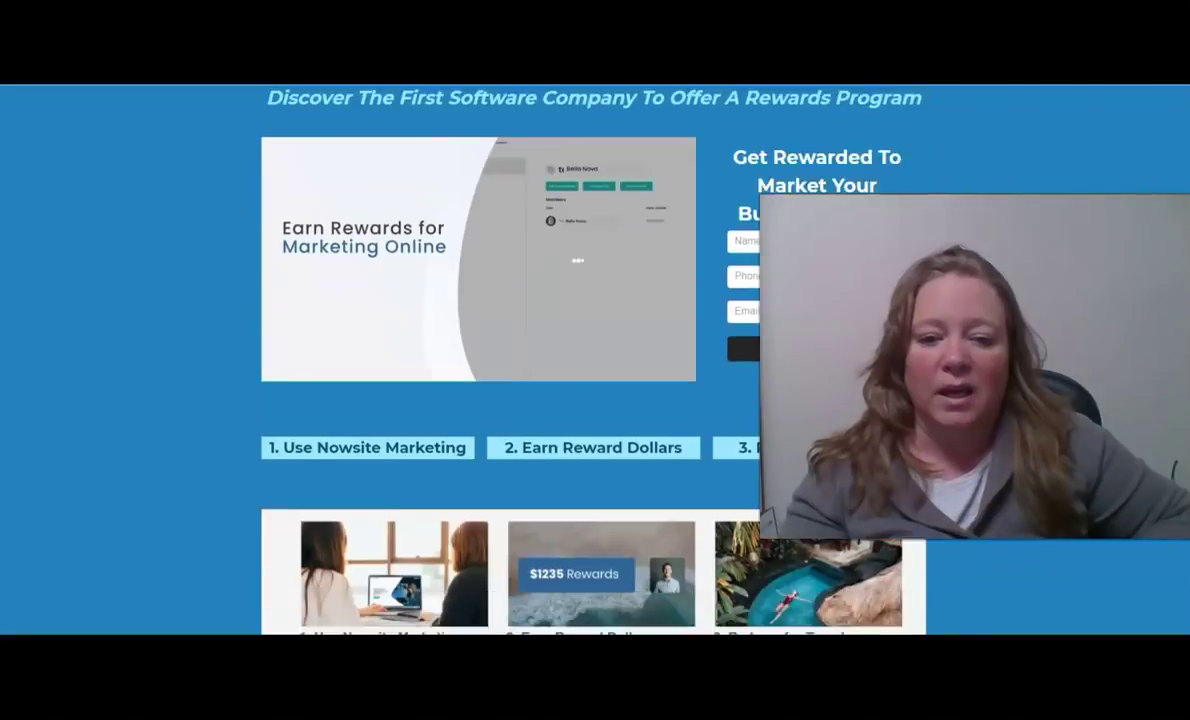
pyautogui.scroll(-4, 595, 400)
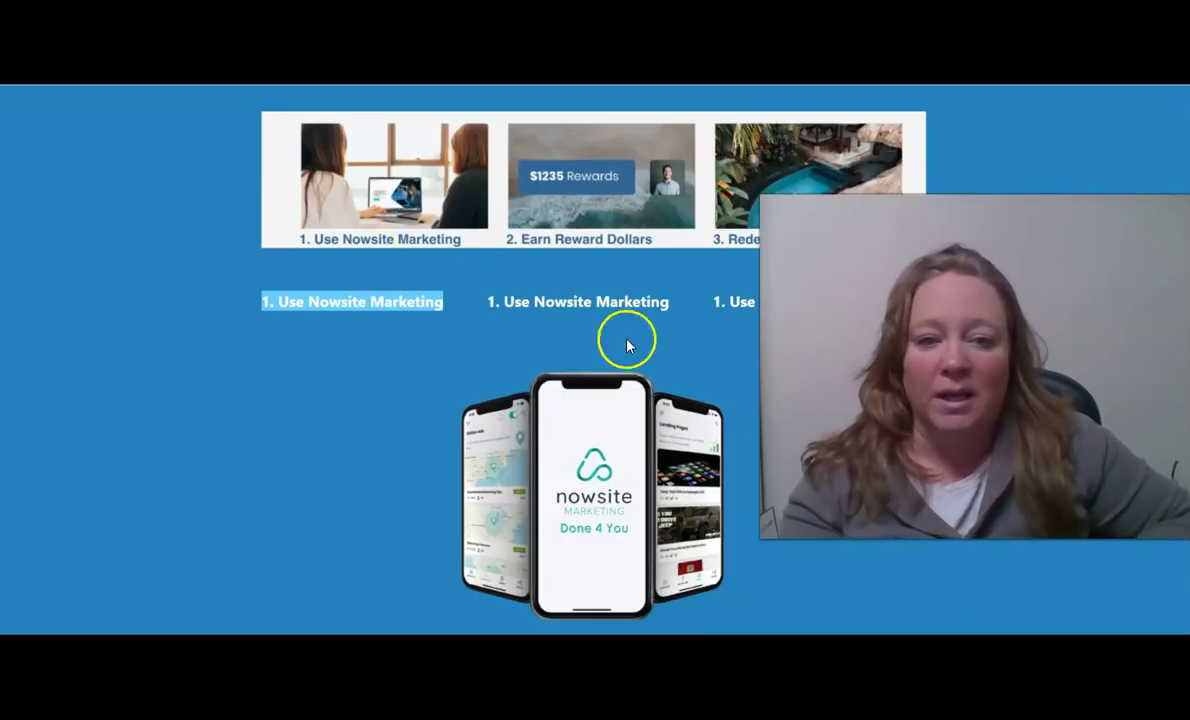
pyautogui.click(590, 308)
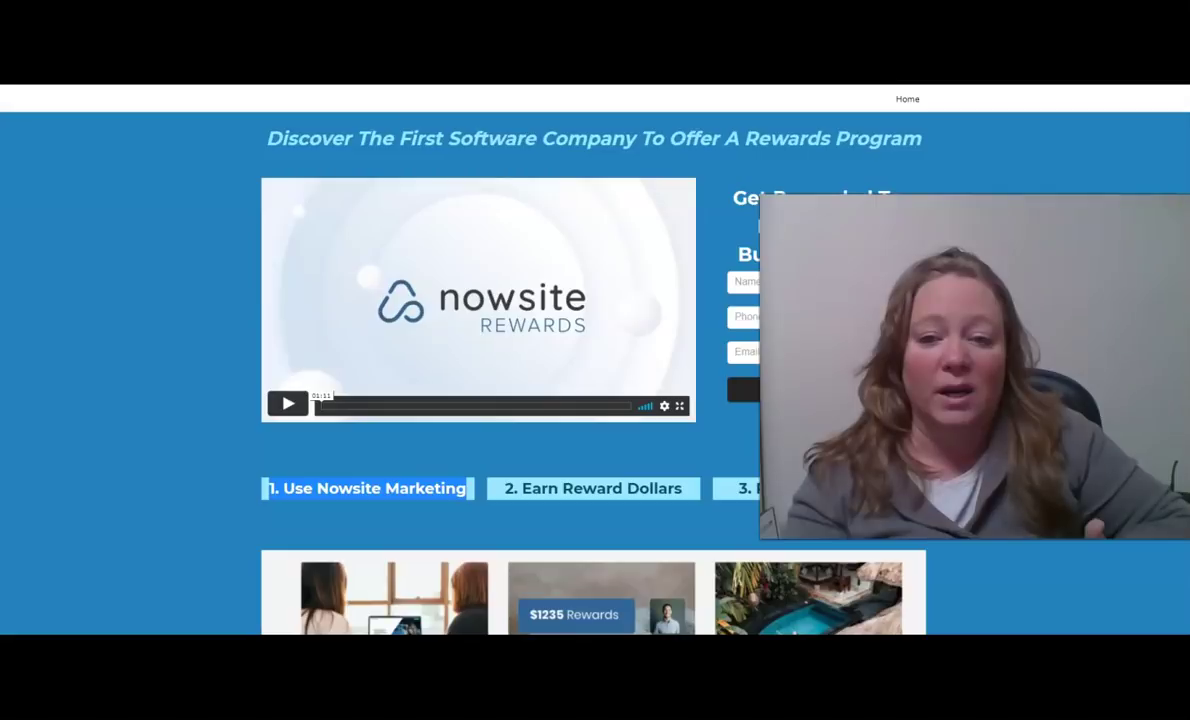
pyautogui.scroll(-5, 364, 313)
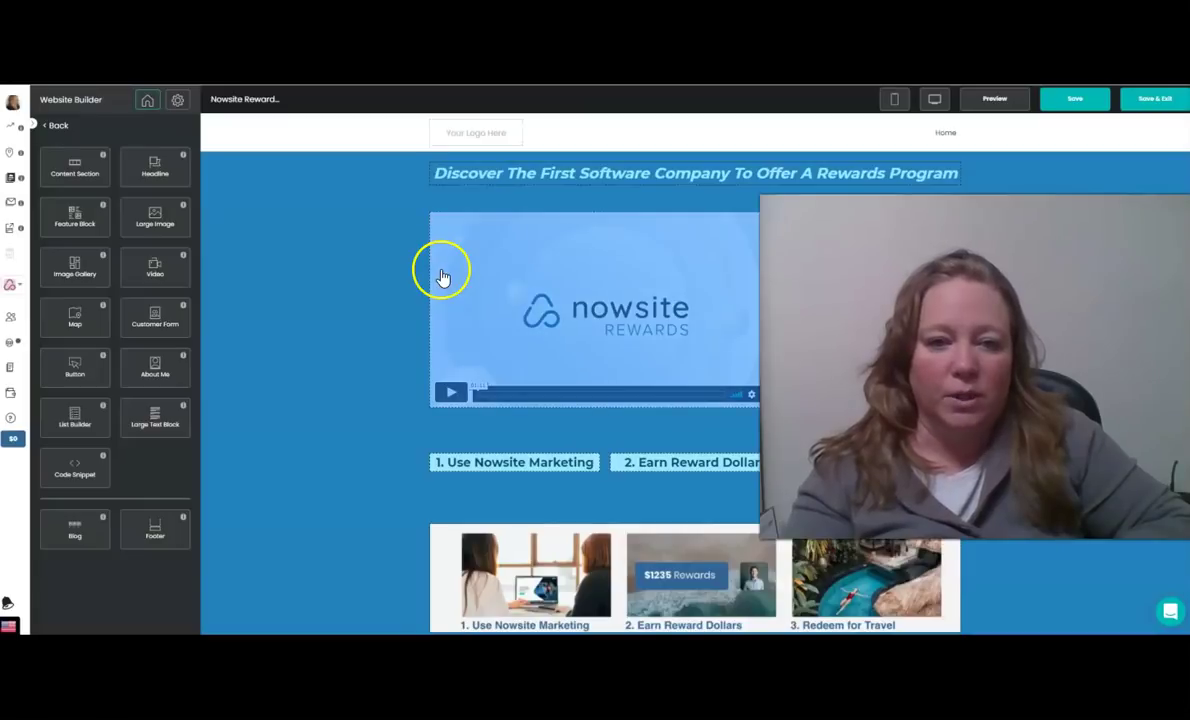
# Overwrite the first step heading with '1. Use Nowsite Websites', then reopen and select it.
pyautogui.scroll(-4, 605, 462)
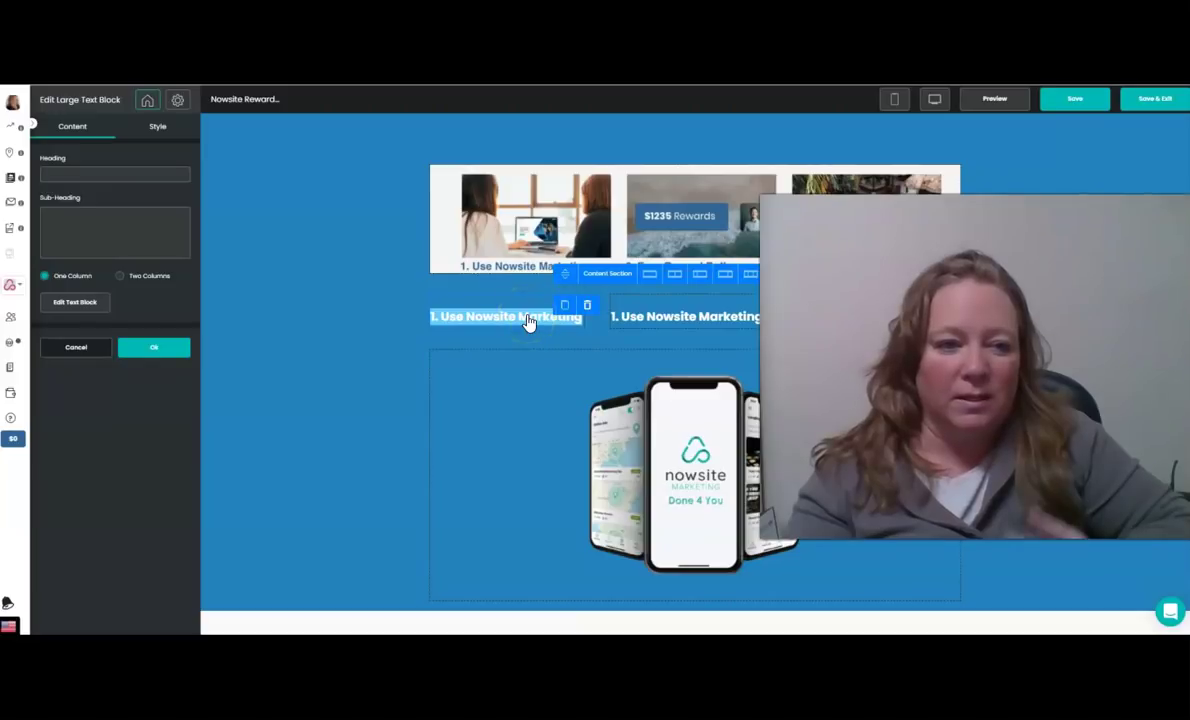
pyautogui.click(80, 302)
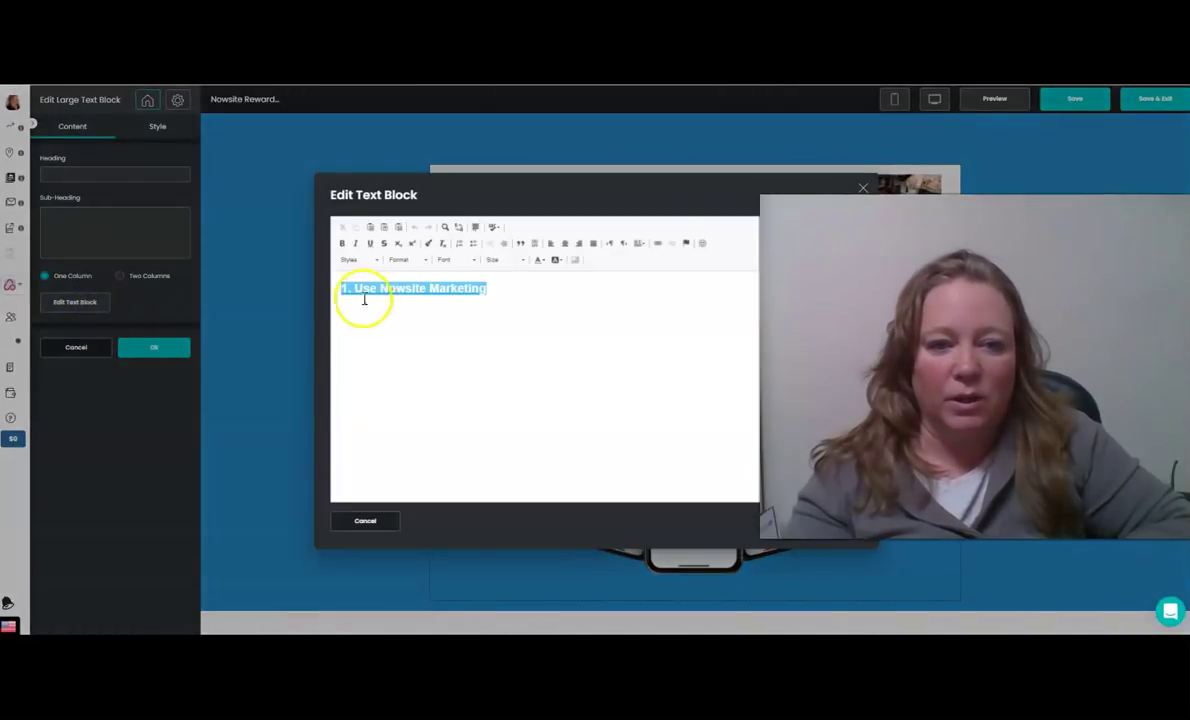
pyautogui.click(485, 290)
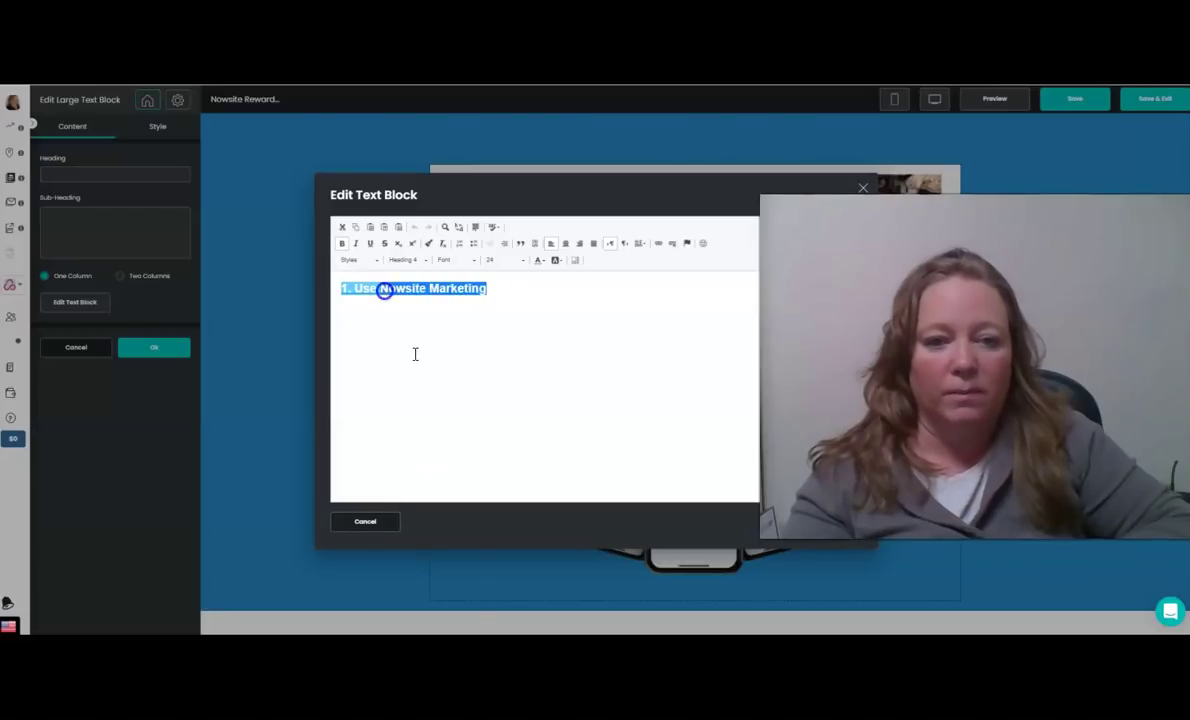
pyautogui.write('1. Use N')
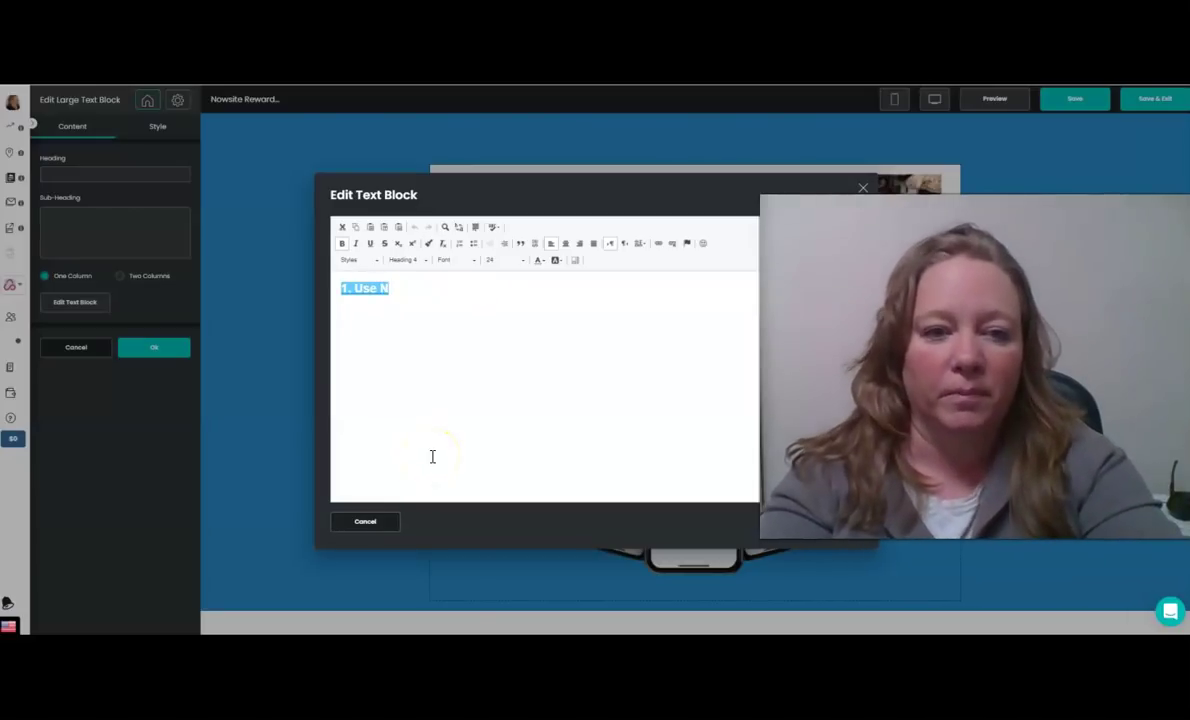
pyautogui.write('owsite W')
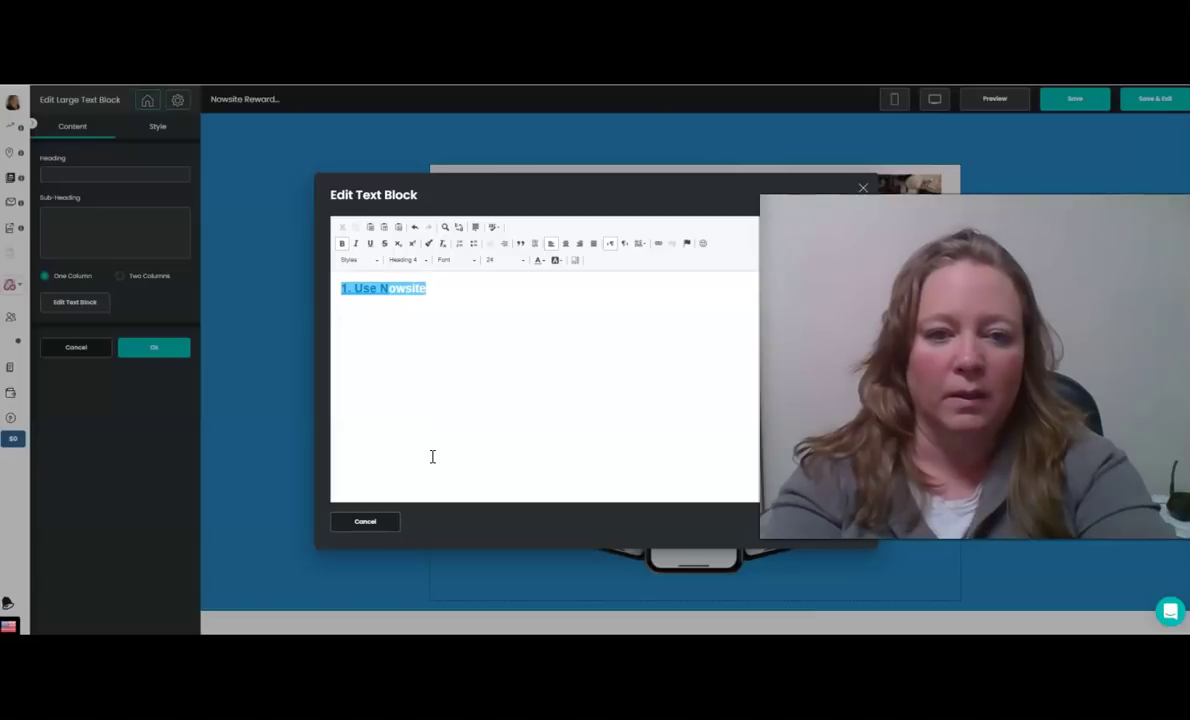
pyautogui.write('eb')
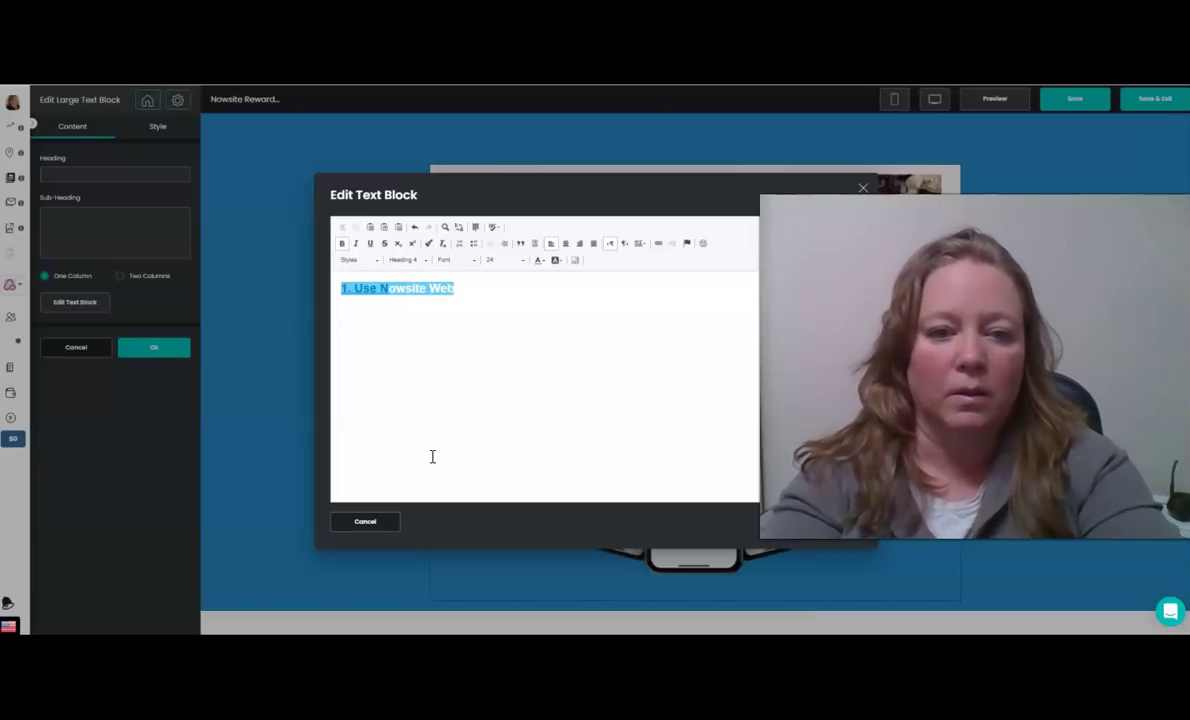
pyautogui.write('sites')
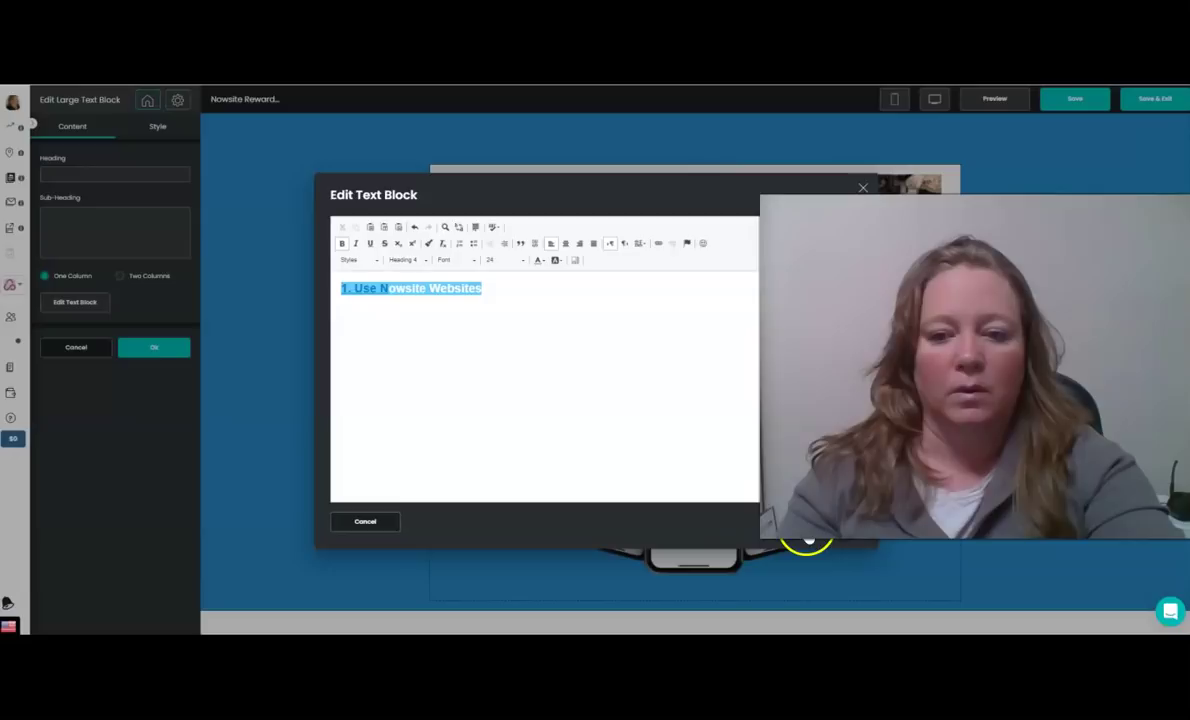
pyautogui.click(815, 521)
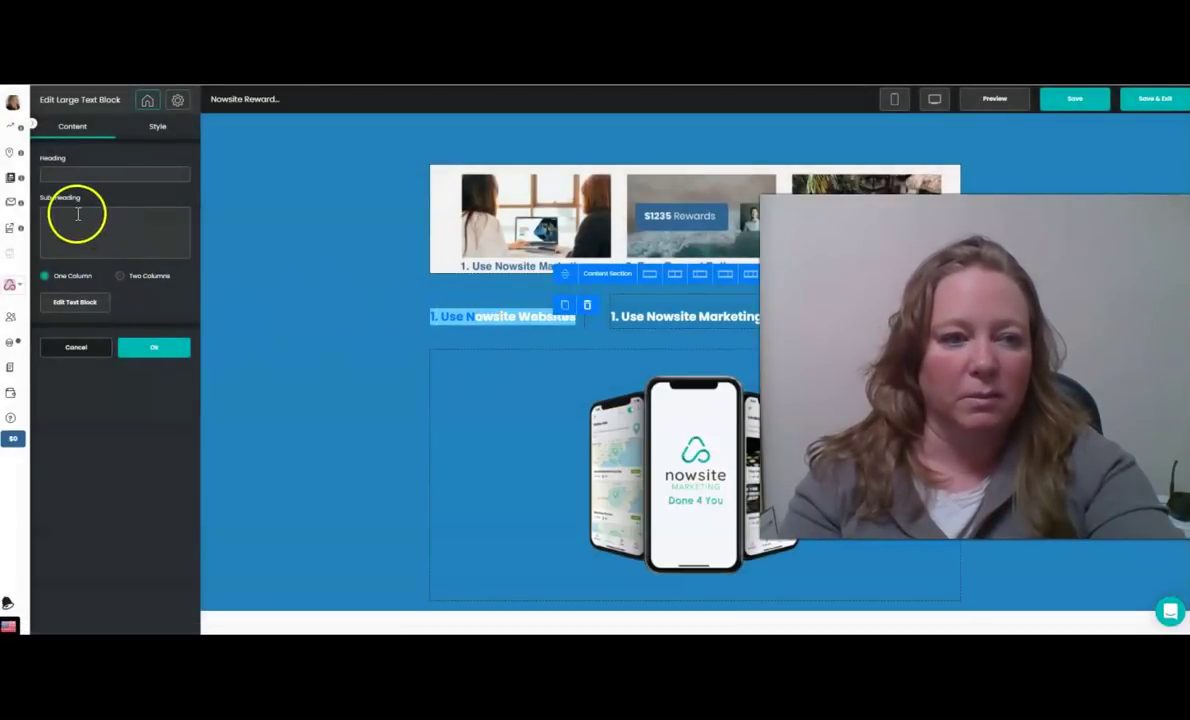
pyautogui.click(80, 304)
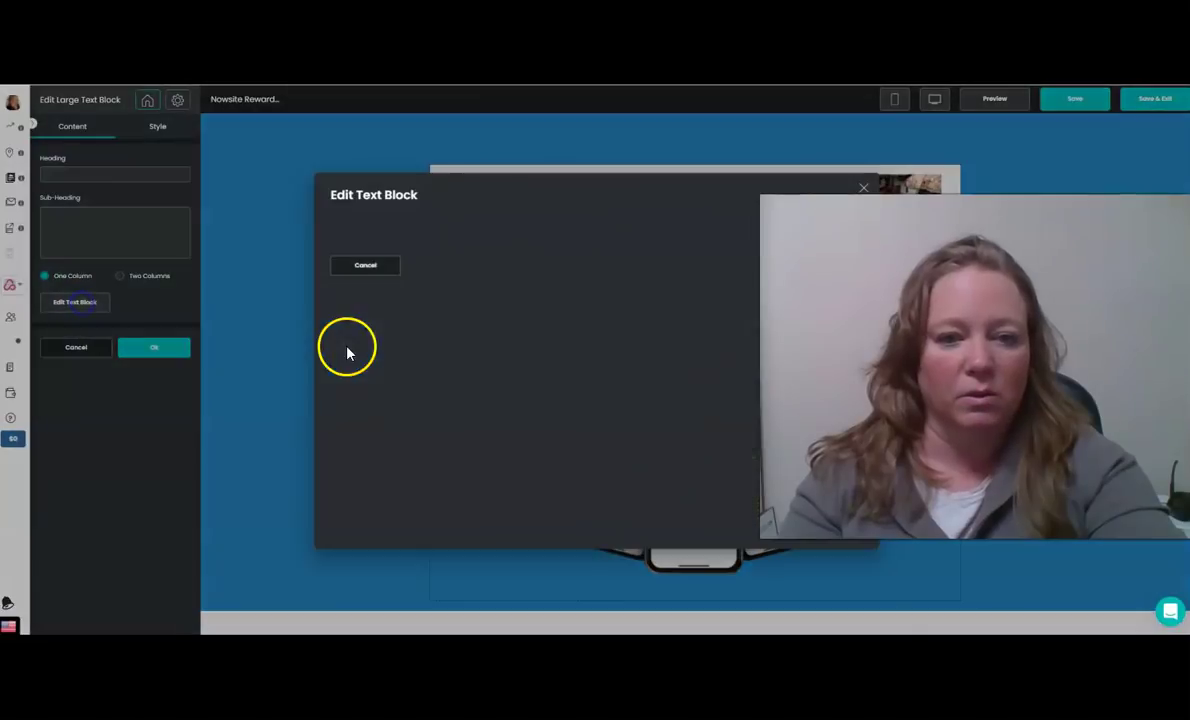
pyautogui.moveTo(435, 290); pyautogui.dragTo(338, 287)
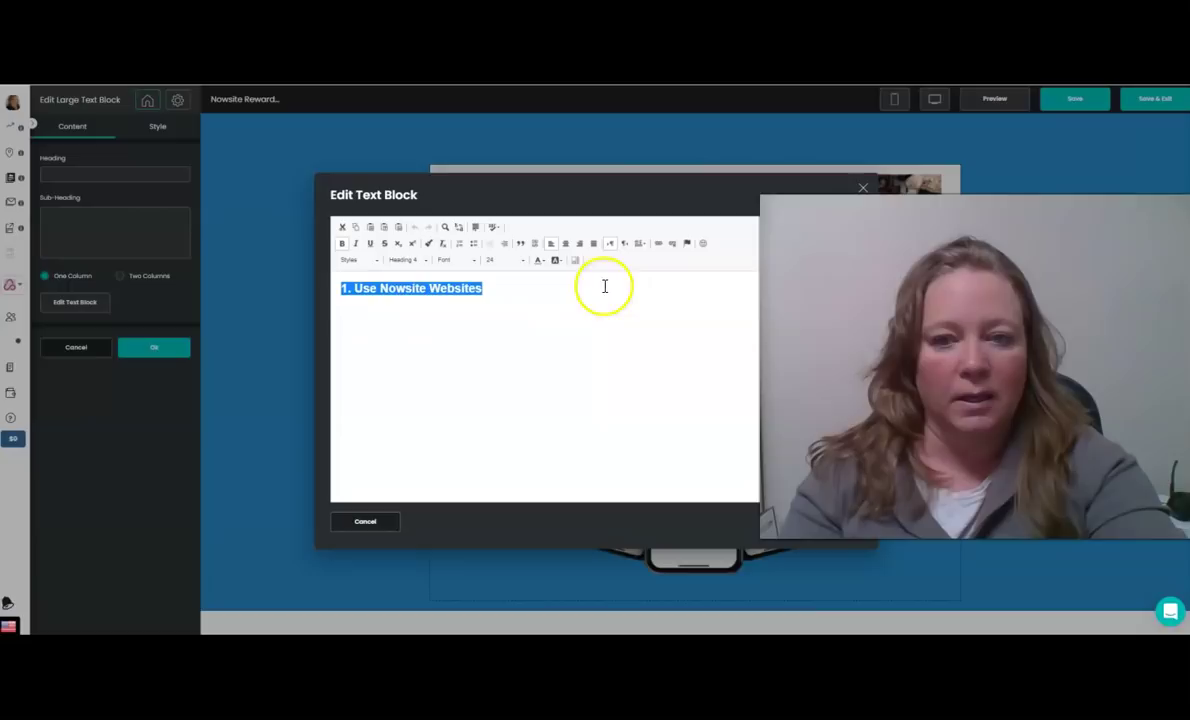
# Link the selected heading to the pasted URL, opening in a popup window.
pyautogui.click(658, 245)
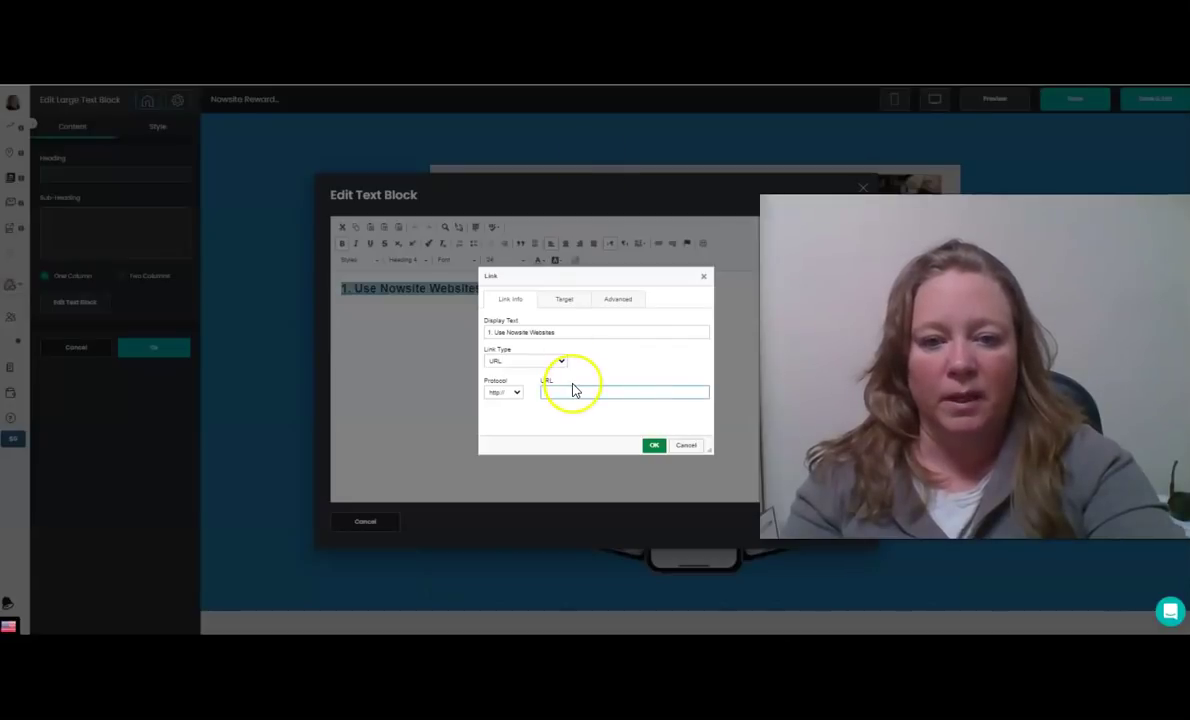
pyautogui.hotkey('ctrl', 'v')
pyautogui.click(564, 299)
pyautogui.click(540, 332)
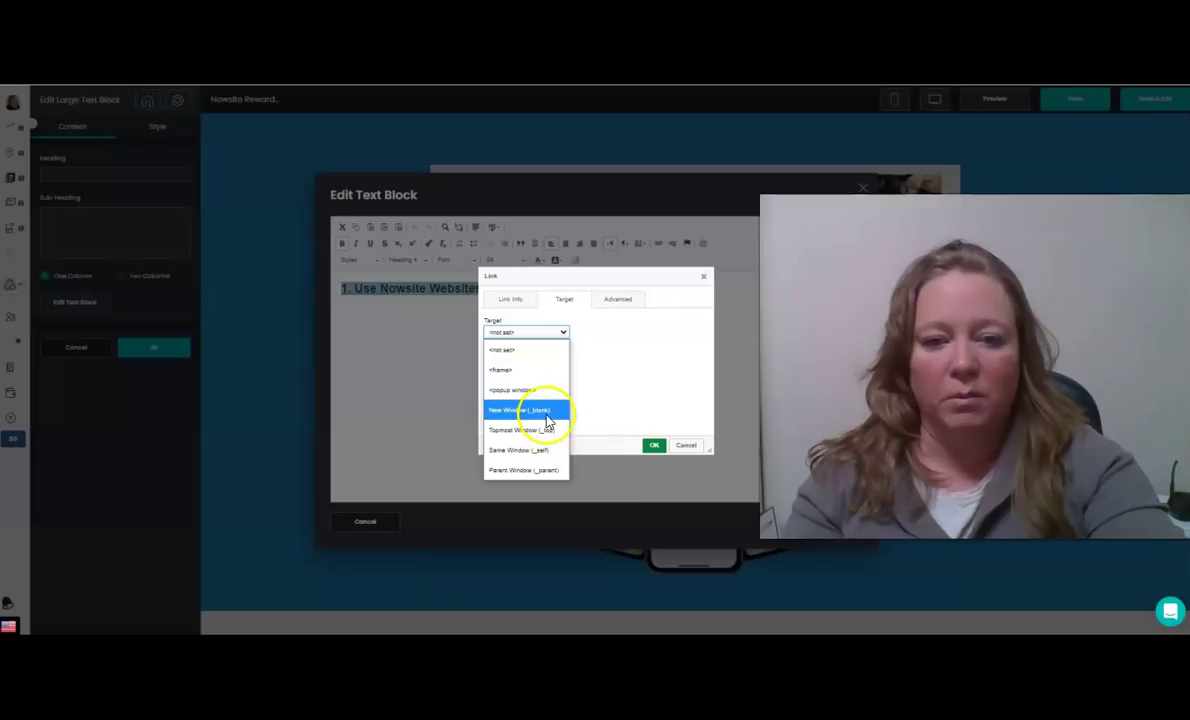
pyautogui.click(535, 389)
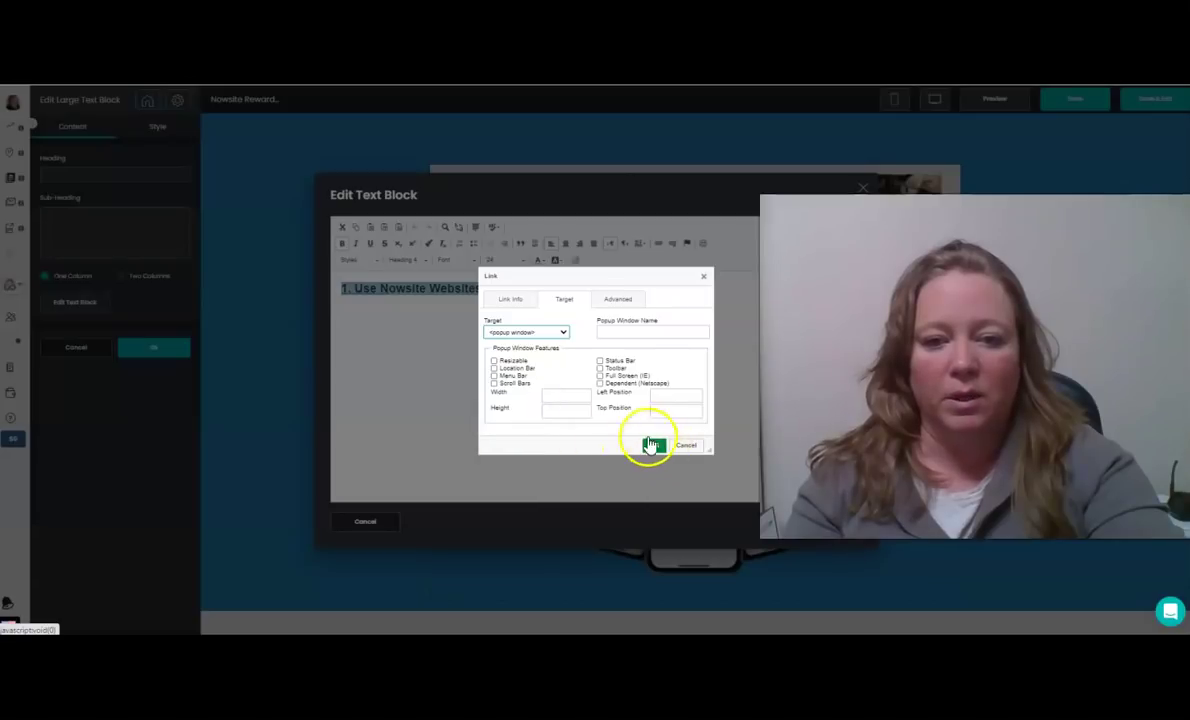
pyautogui.click(562, 302)
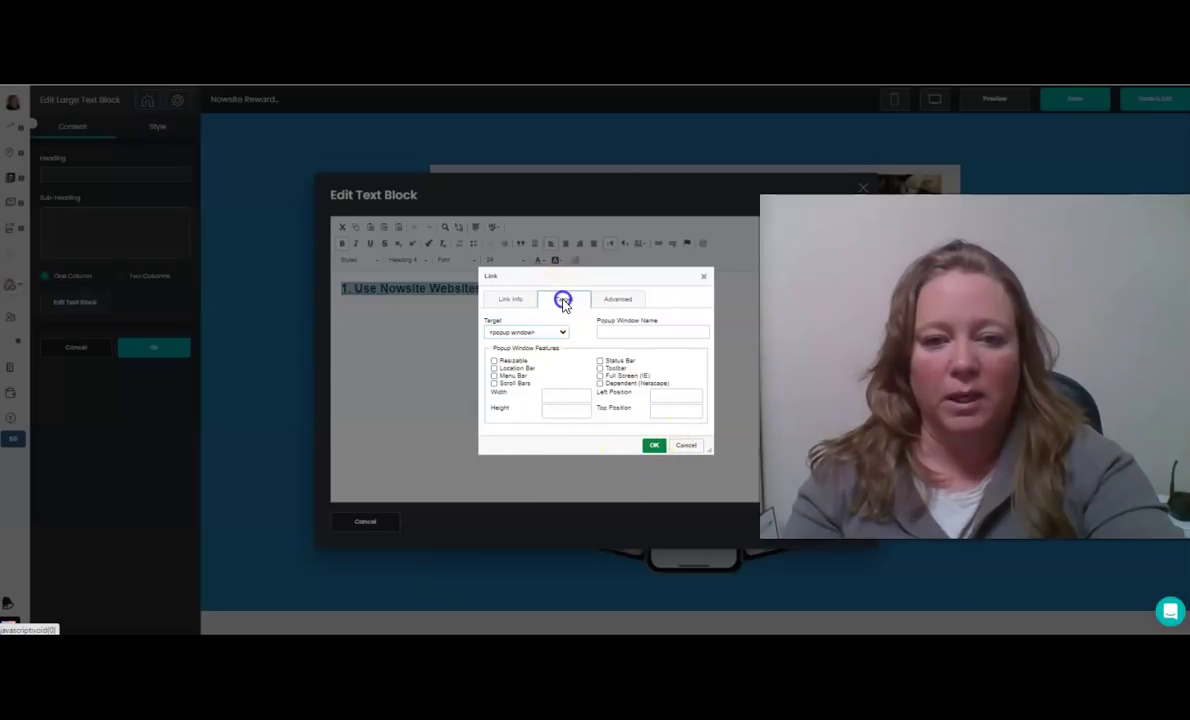
pyautogui.click(510, 298)
pyautogui.click(652, 446)
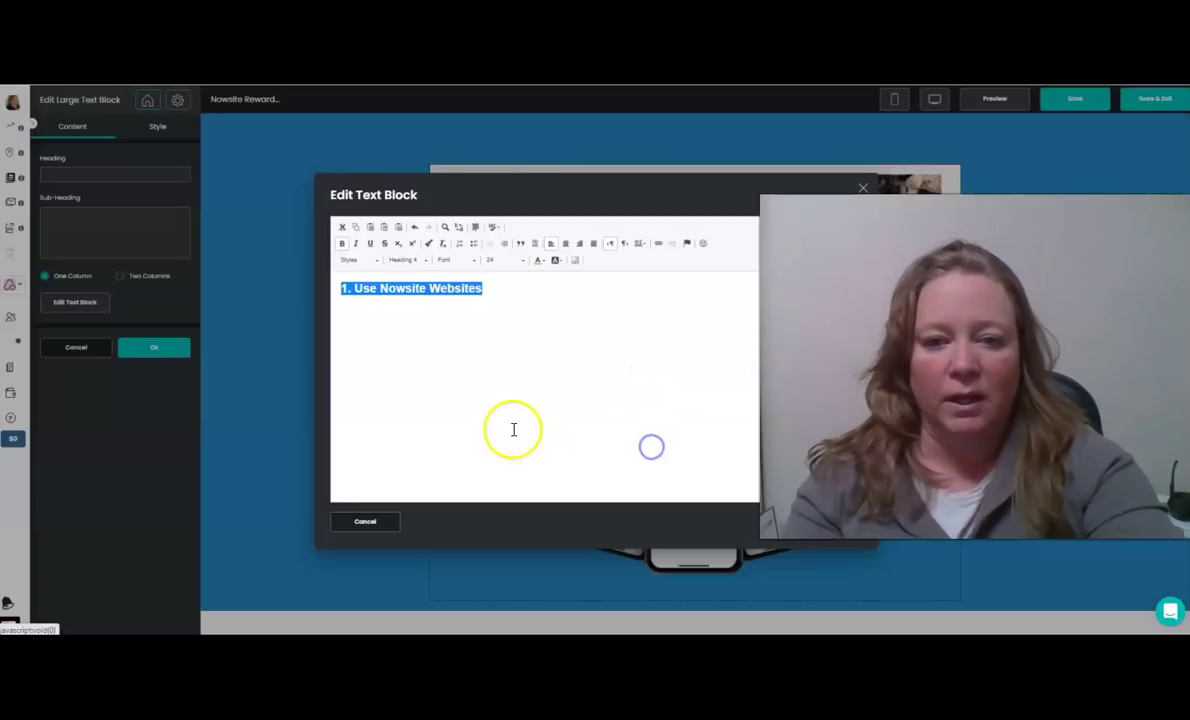
# Recolour the heading text silver and confirm the text block edits.
pyautogui.click(486, 356)
pyautogui.moveTo(417, 316)
pyautogui.mouseDown()
pyautogui.moveTo(455, 295)
pyautogui.moveTo(542, 282)
pyautogui.mouseUp()
pyautogui.click(410, 299)
pyautogui.click(541, 261)
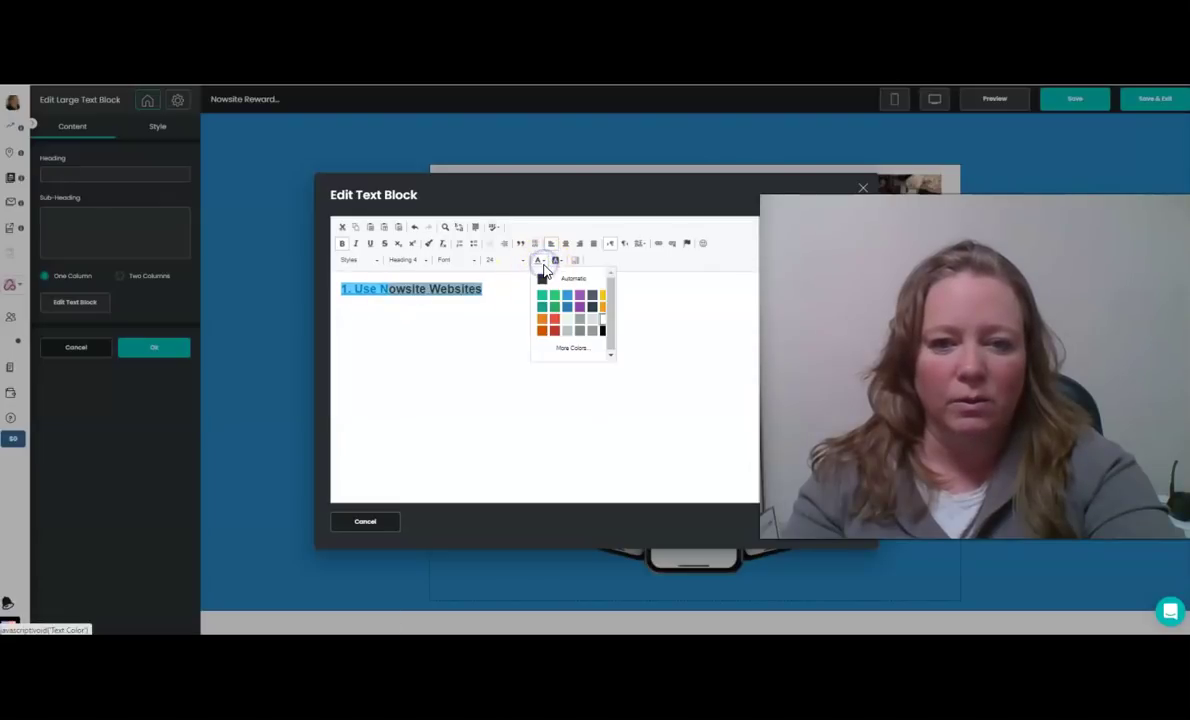
pyautogui.click(567, 297)
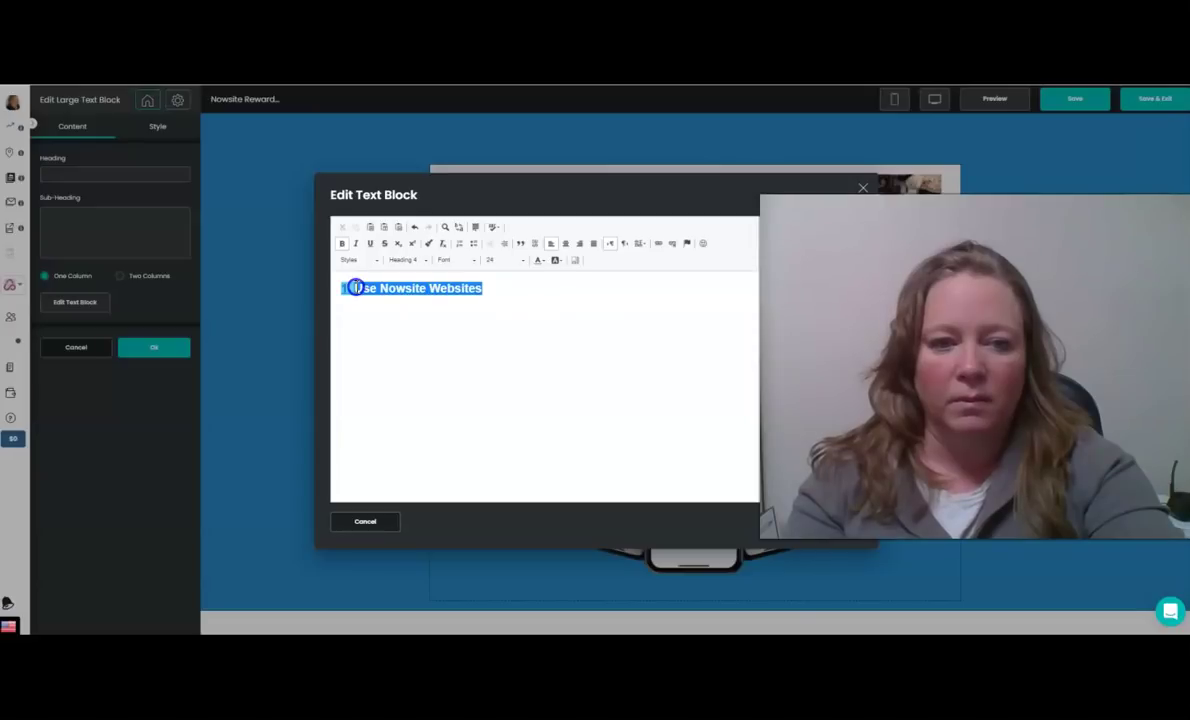
pyautogui.click(541, 260)
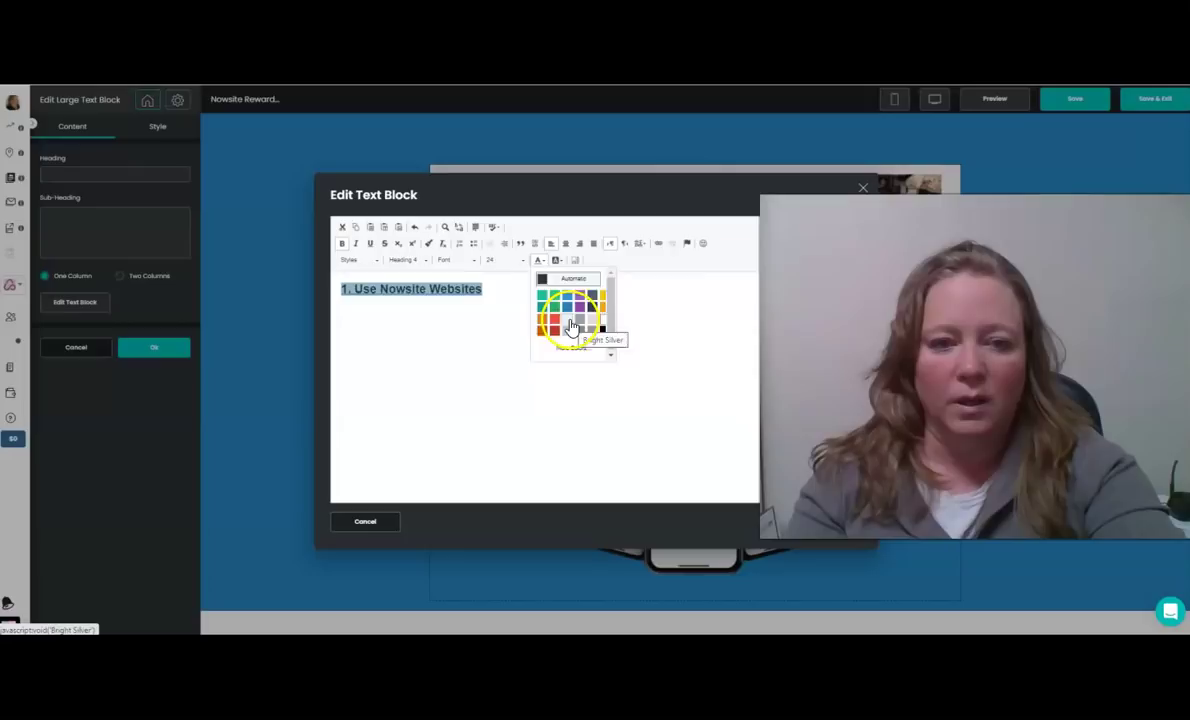
pyautogui.click(571, 327)
pyautogui.click(828, 532)
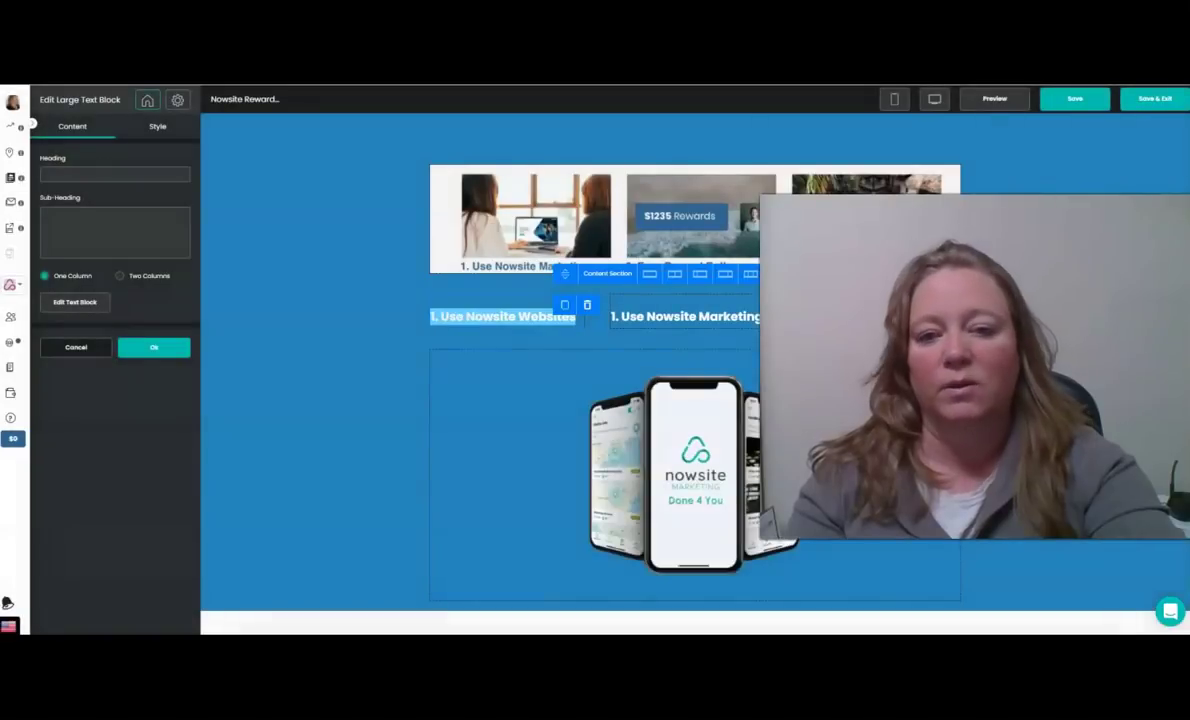
pyautogui.click(152, 347)
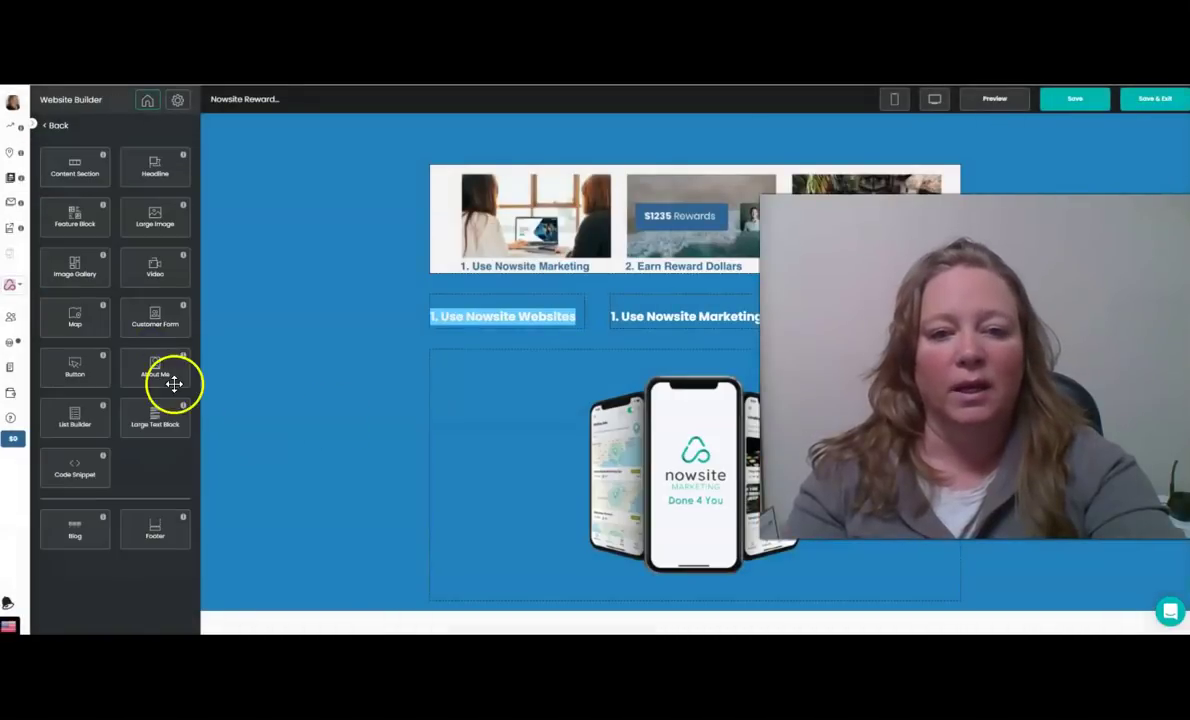
# Save the page, preview it, and test the '1. Use Nowsite Websites' link.
pyautogui.click(1074, 106)
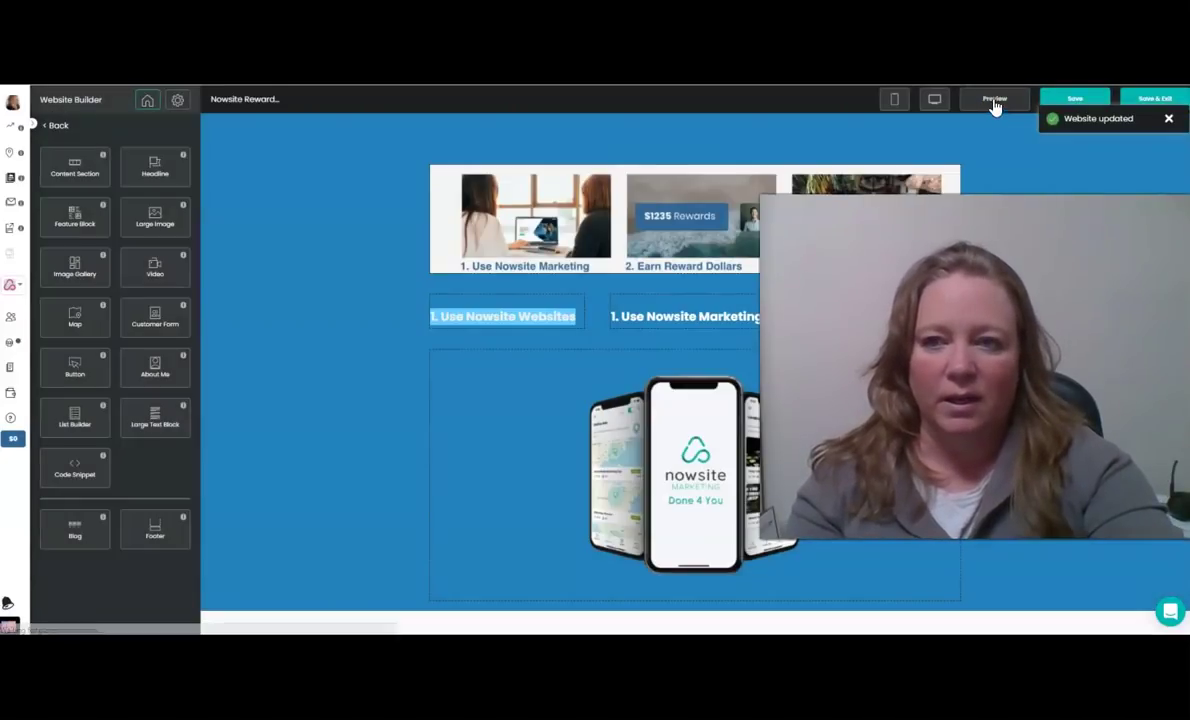
pyautogui.click(994, 102)
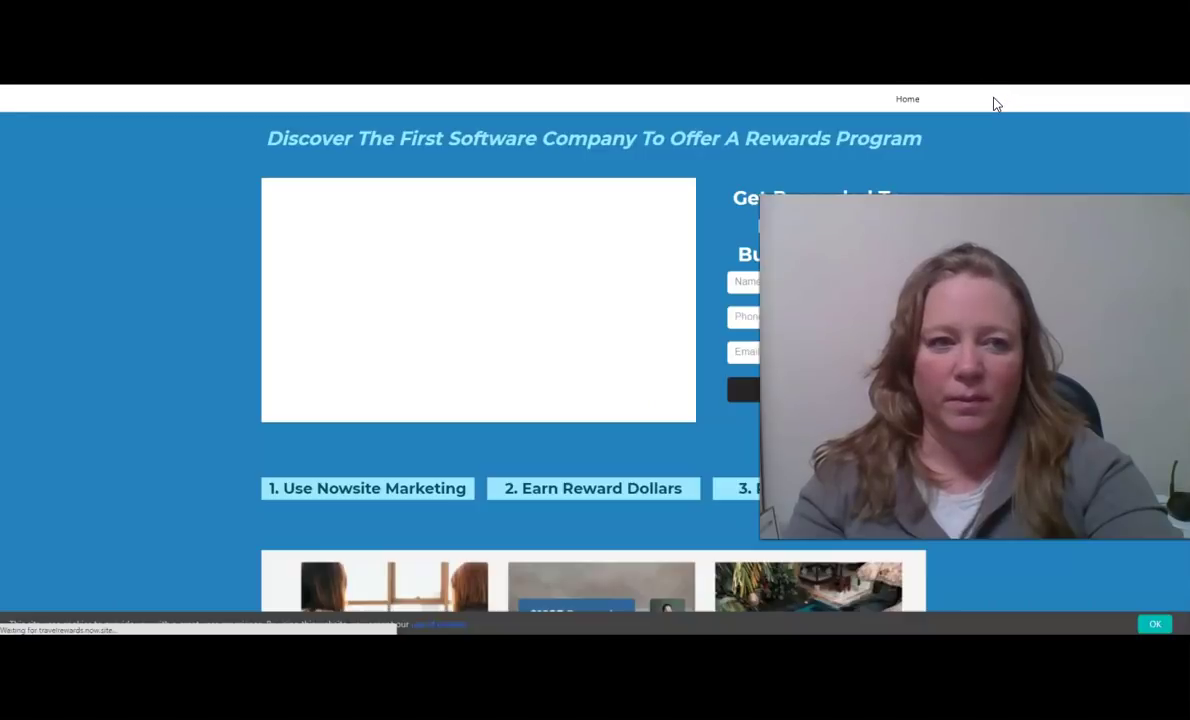
pyautogui.scroll(-5, 450, 450)
pyautogui.click(358, 271)
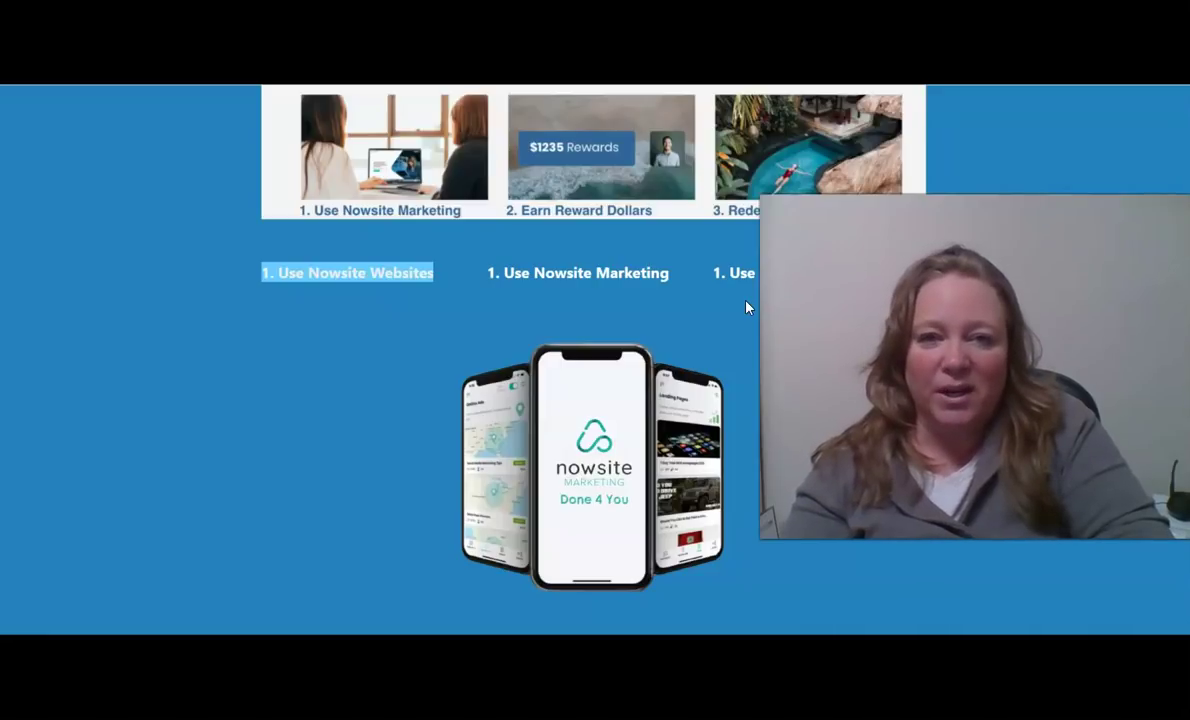
pyautogui.click(768, 370)
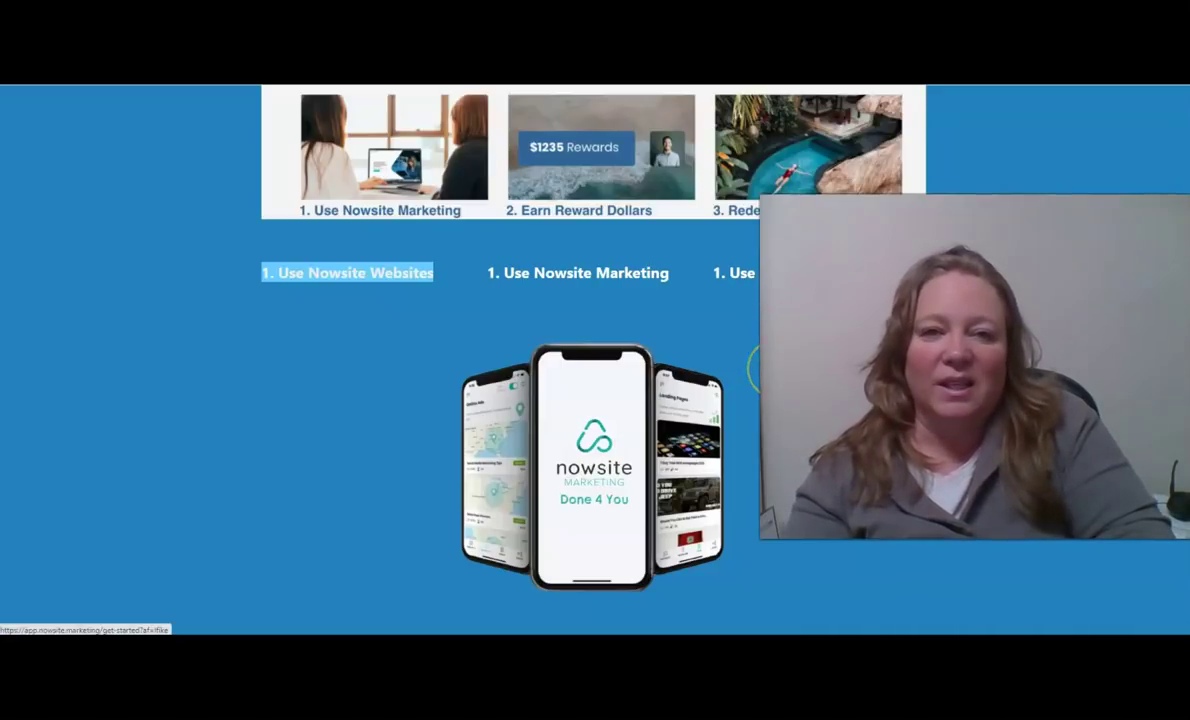